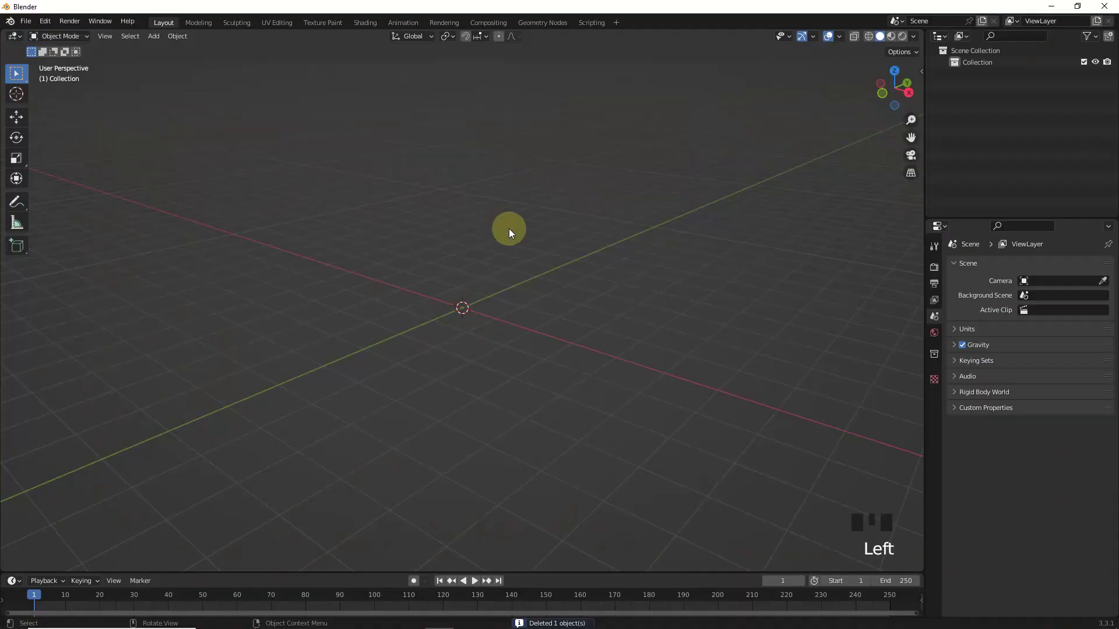
Add a cylinder and rotate it 90° around X so it lies on its side
key(shift+a)
mouse_move(509, 228)
click(568, 291)
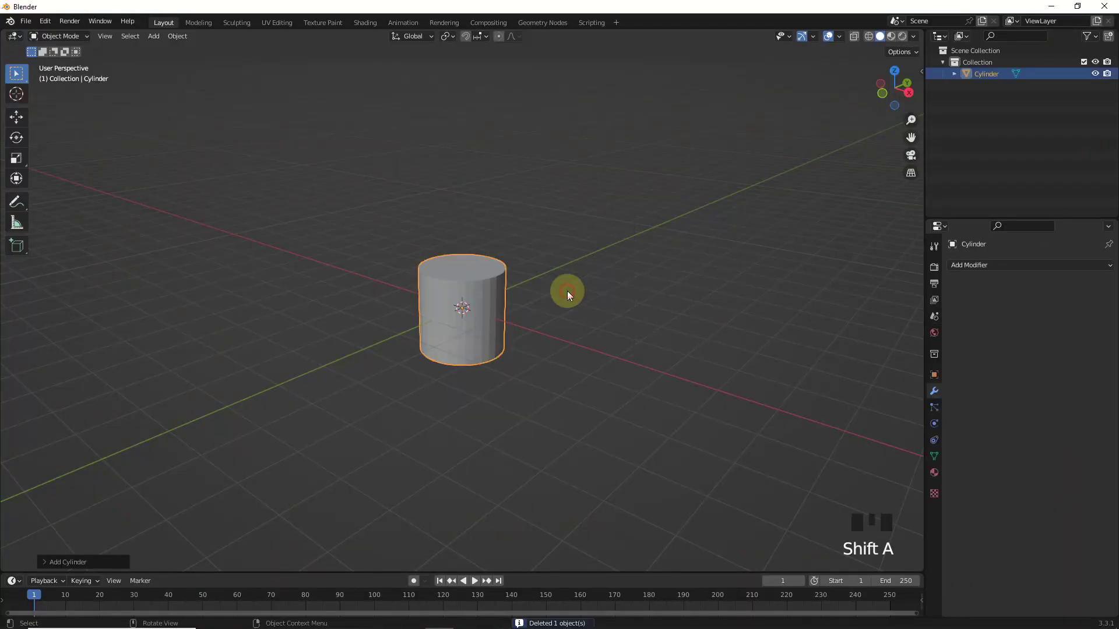
text(rx)
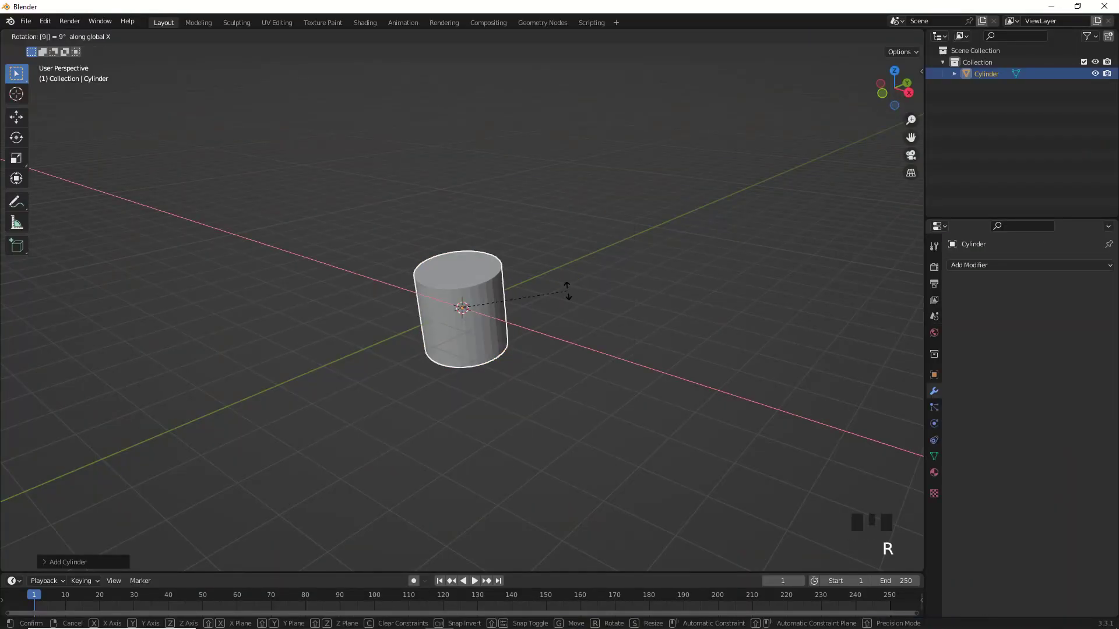
text(0)
click(570, 293)
Add two centred loop cuts around the cylinder and spread them apart along Y
key(Tab)
scroll(569, 292, up, 3)
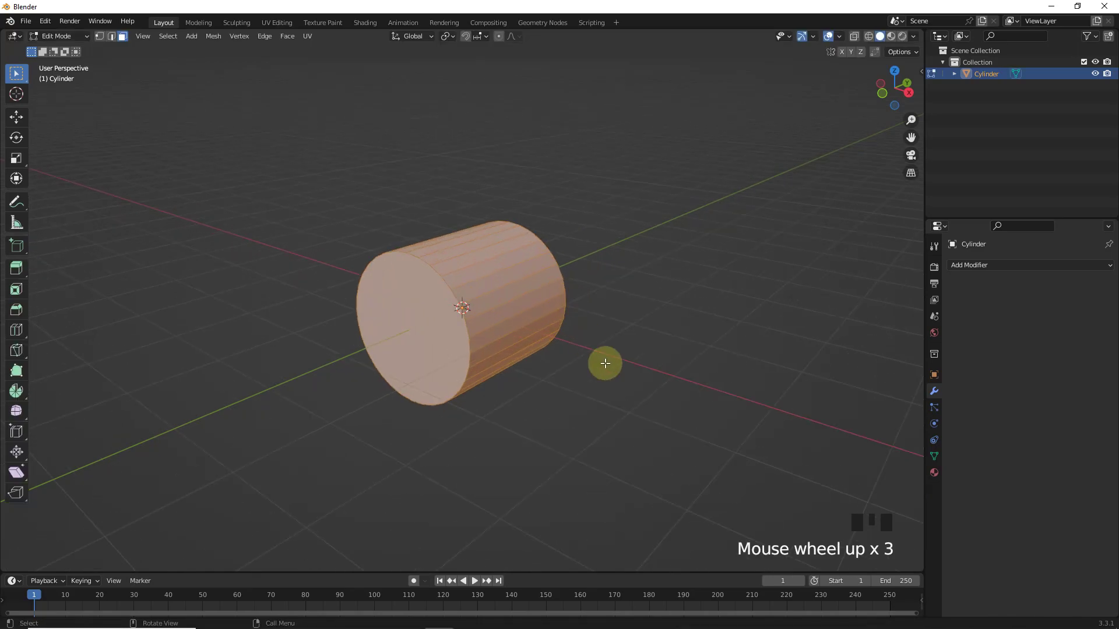
click(604, 363)
key(ctrl+r)
click(524, 286)
right_click(523, 286)
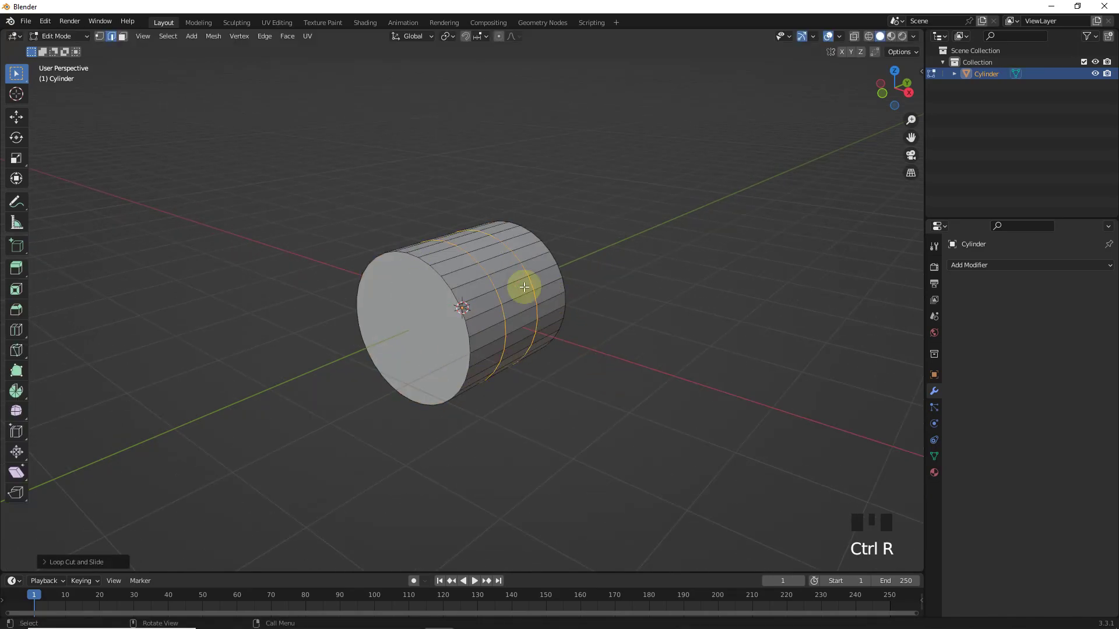
key(s)
key(y)
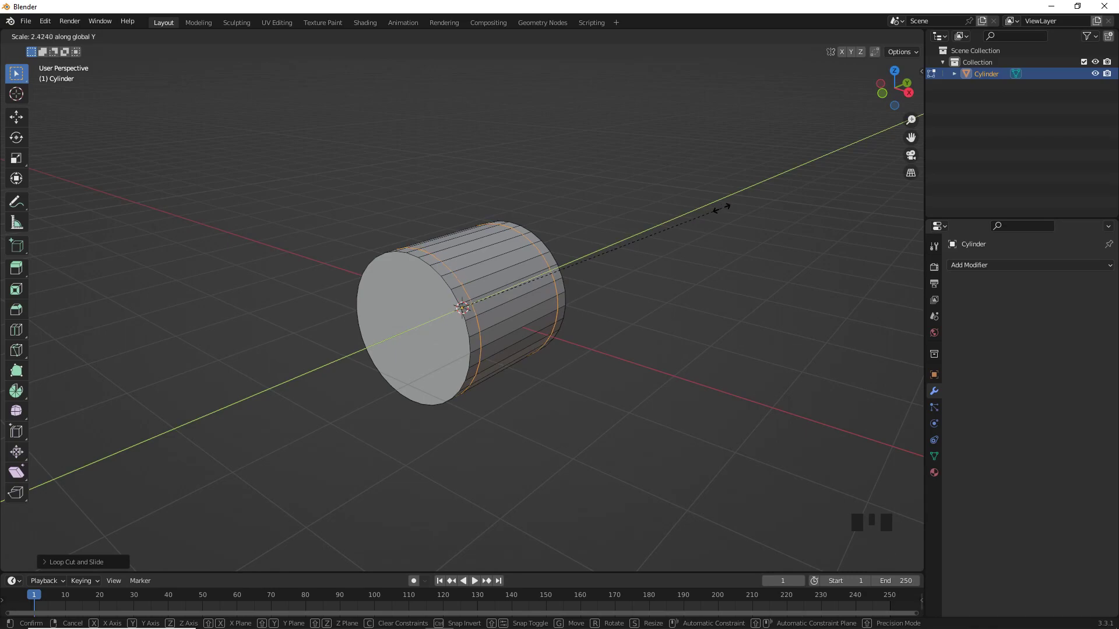
click(722, 208)
Extrude a strip of side faces into an arm and flatten its end with X scale 0
key(KP_3)
scroll(395, 225, up, 2)
click(396, 226)
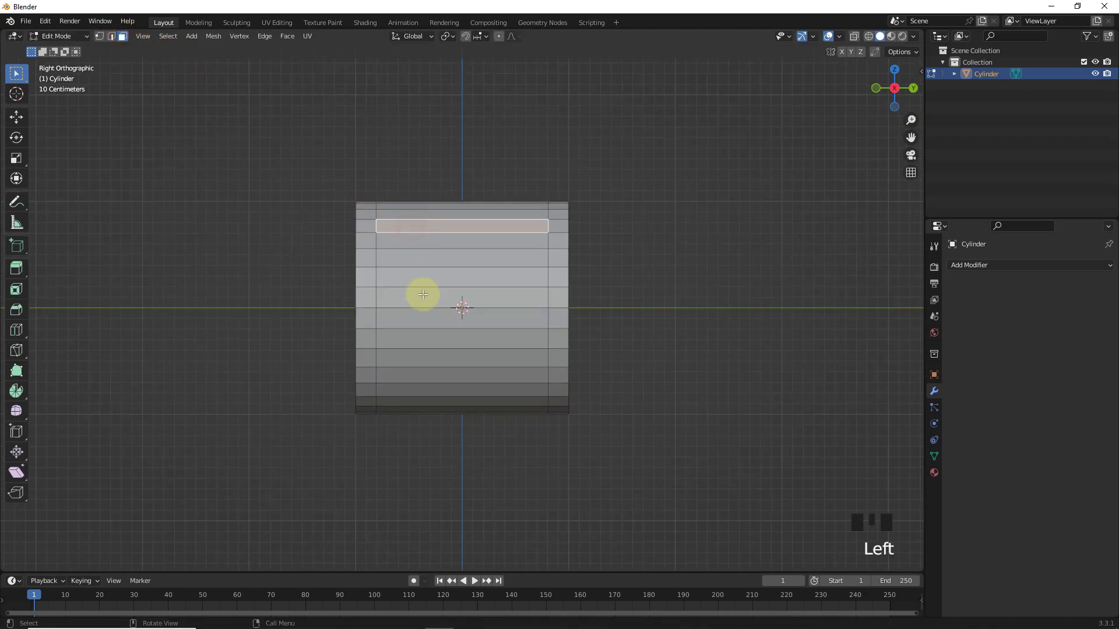
ctrl+click(415, 387)
key(KP_1)
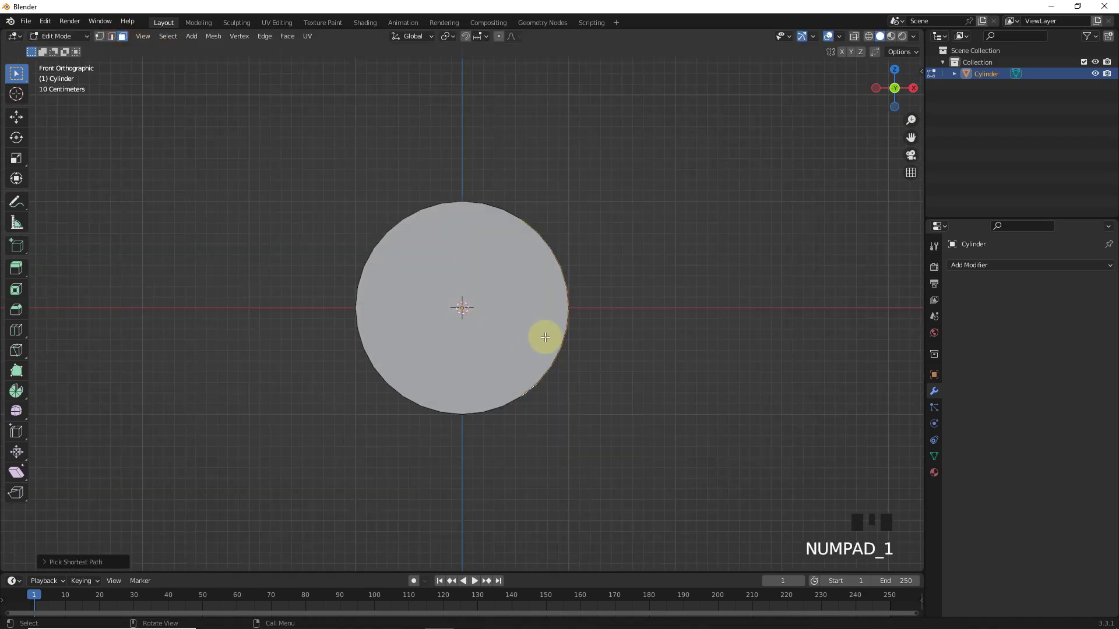
scroll(542, 326, down, 4)
key(e)
click(681, 329)
key(s)
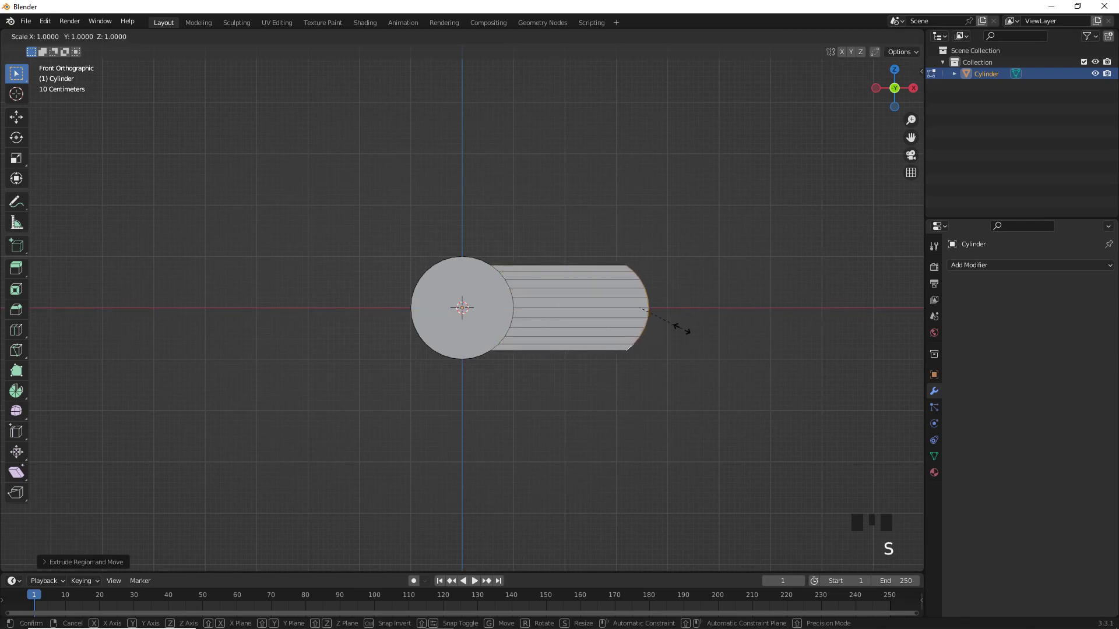
key(x)
click(681, 329)
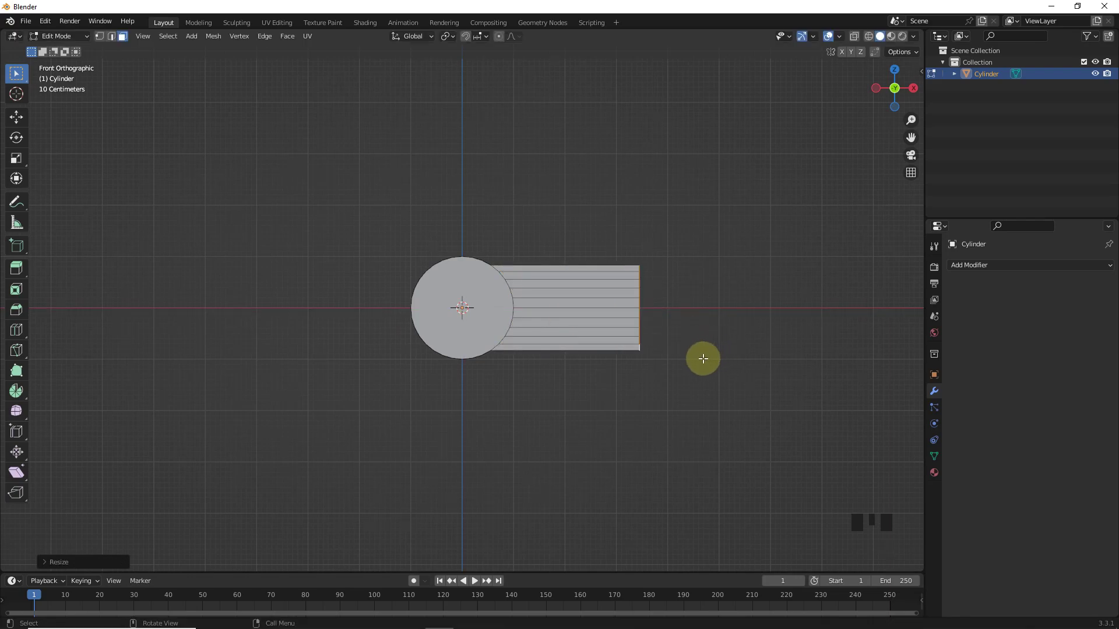
Delete the arm's end face and add a Mirror modifier to the cylinder
middle_drag(702, 358, 675, 360)
key(Delete)
click(676, 359)
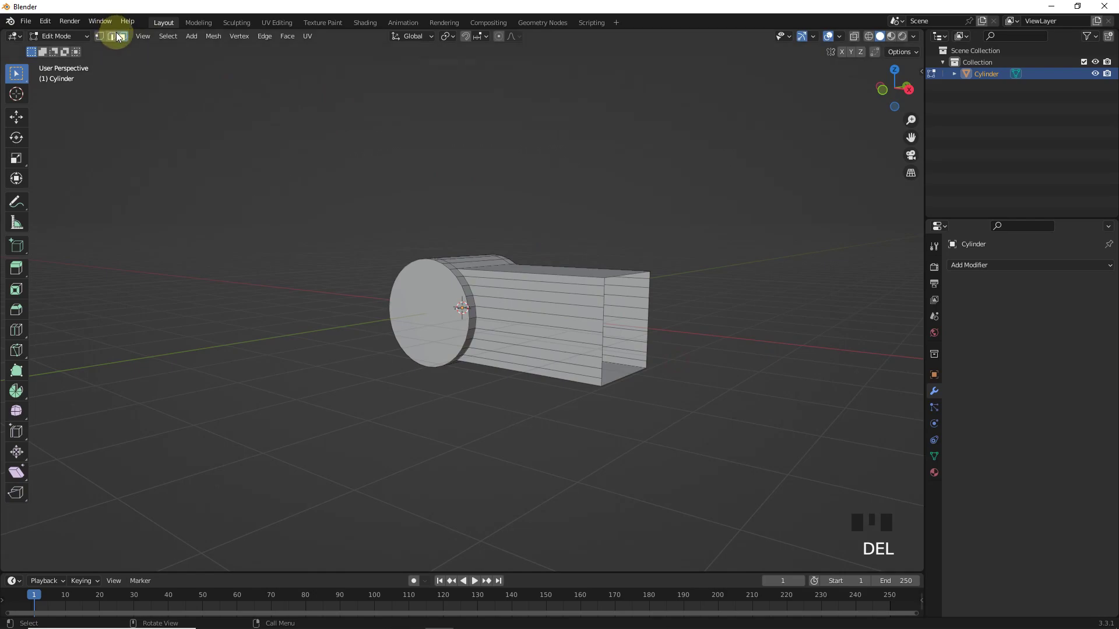
click(981, 265)
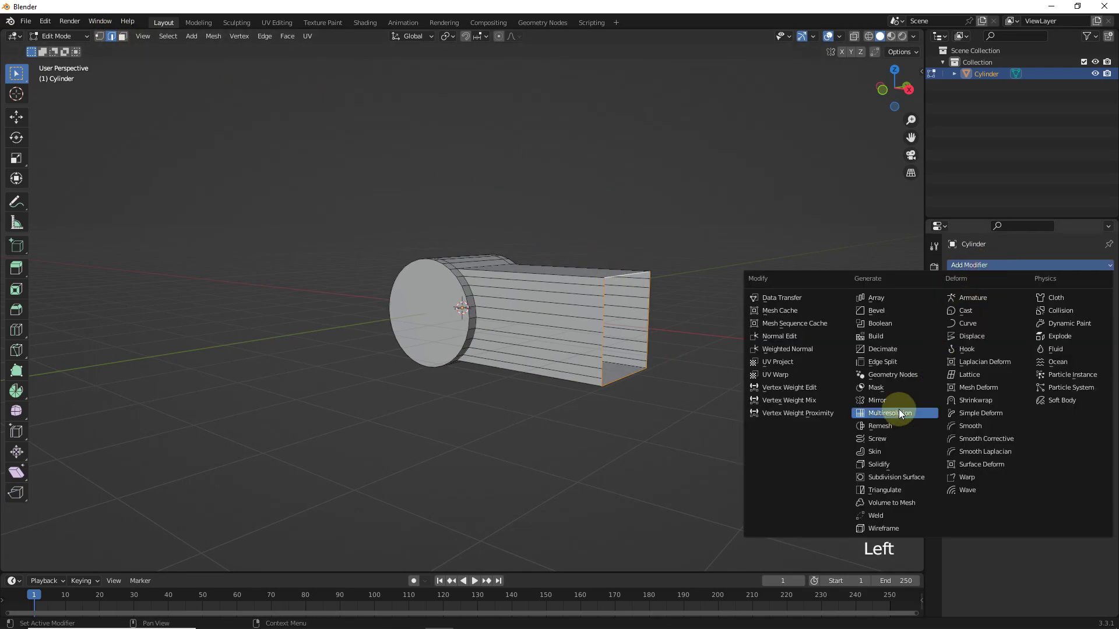
click(897, 407)
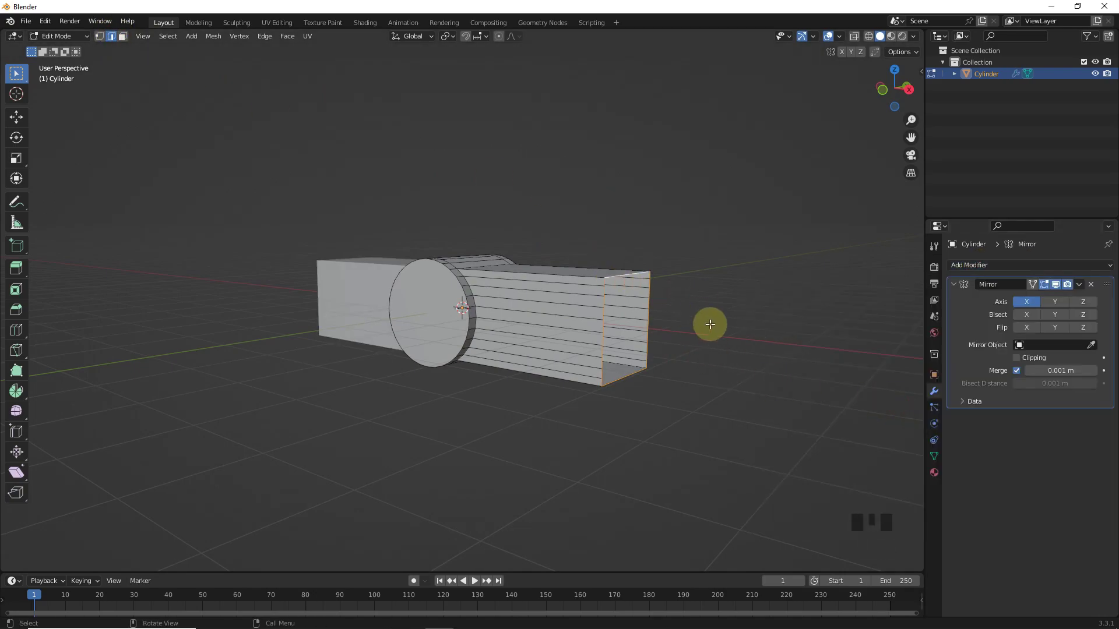
Snap the 3D cursor to the open end loop and set the origin there, mirroring the arm
key(shift+s)
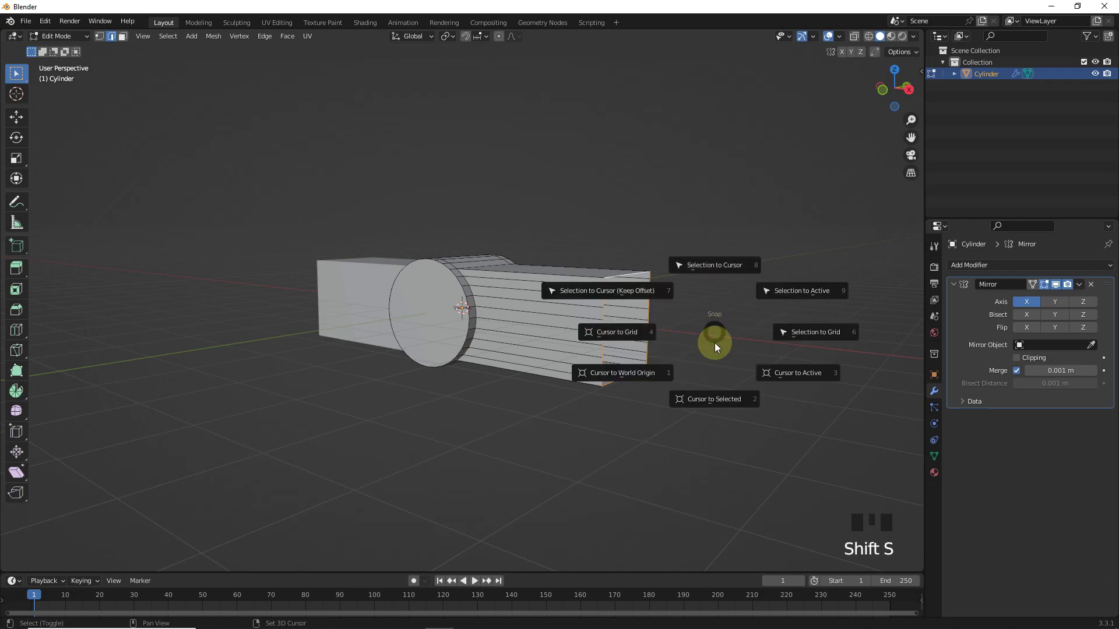
click(714, 401)
key(Tab)
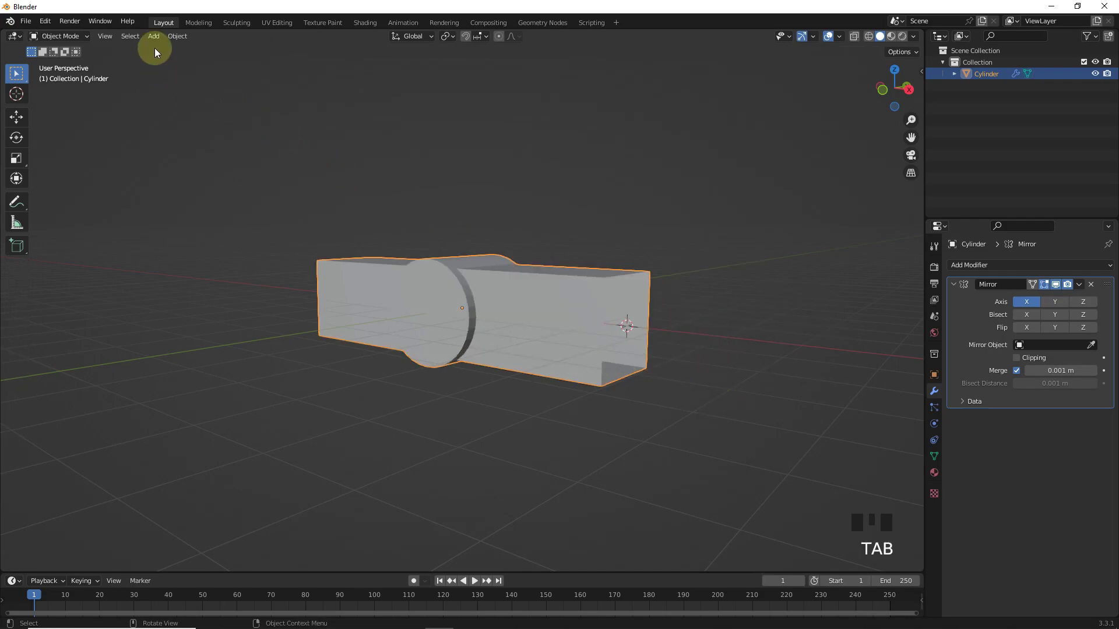
click(177, 36)
mouse_move(212, 65)
click(297, 86)
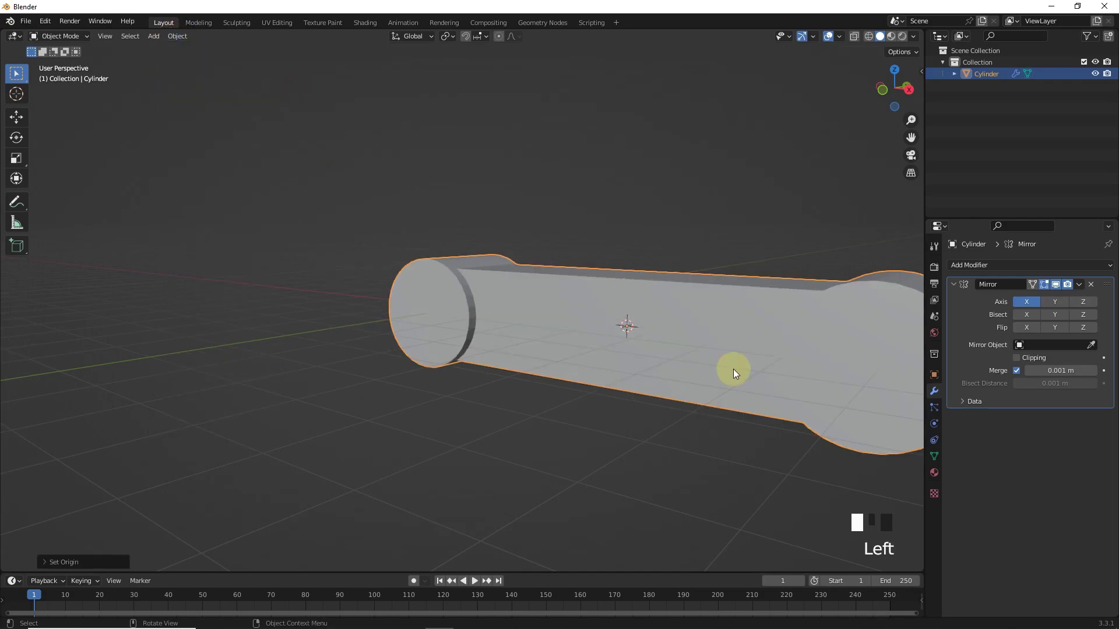
Shrink the open end loop where the mirrored halves meet
key(Tab)
key(s)
click(770, 441)
key(Tab)
middle_drag(708, 409, 765, 415)
shift+middle_drag(765, 415, 337, 312)
Inset the cylinder's end cap face and extrude it inward as a recessed ring
key(Tab)
scroll(337, 313, up, 4)
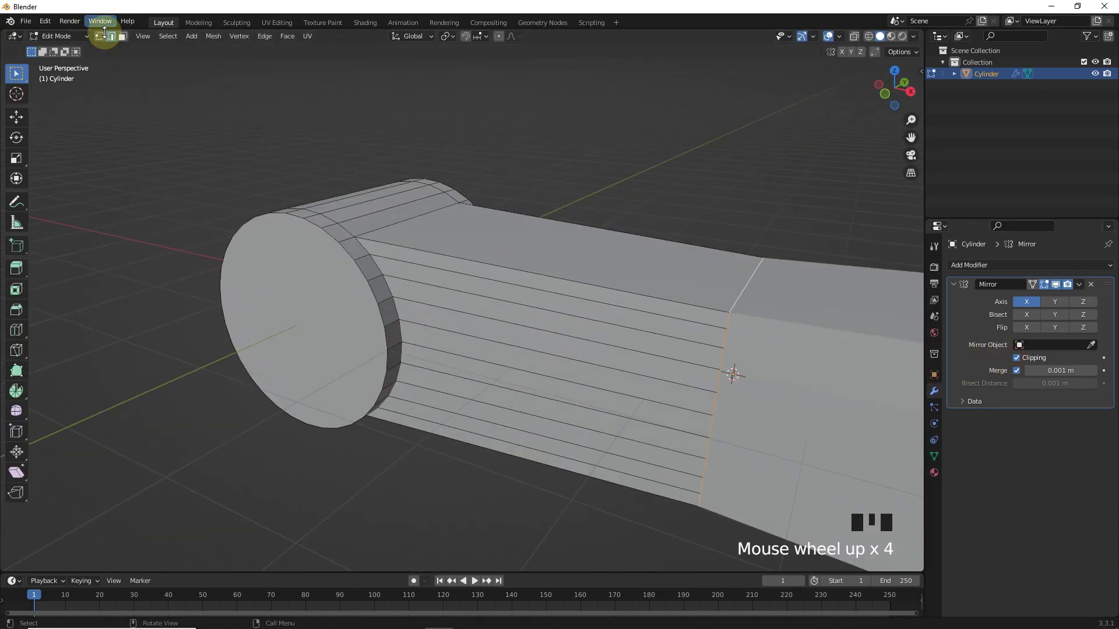
click(121, 36)
click(292, 272)
middle_drag(545, 242, 680, 305)
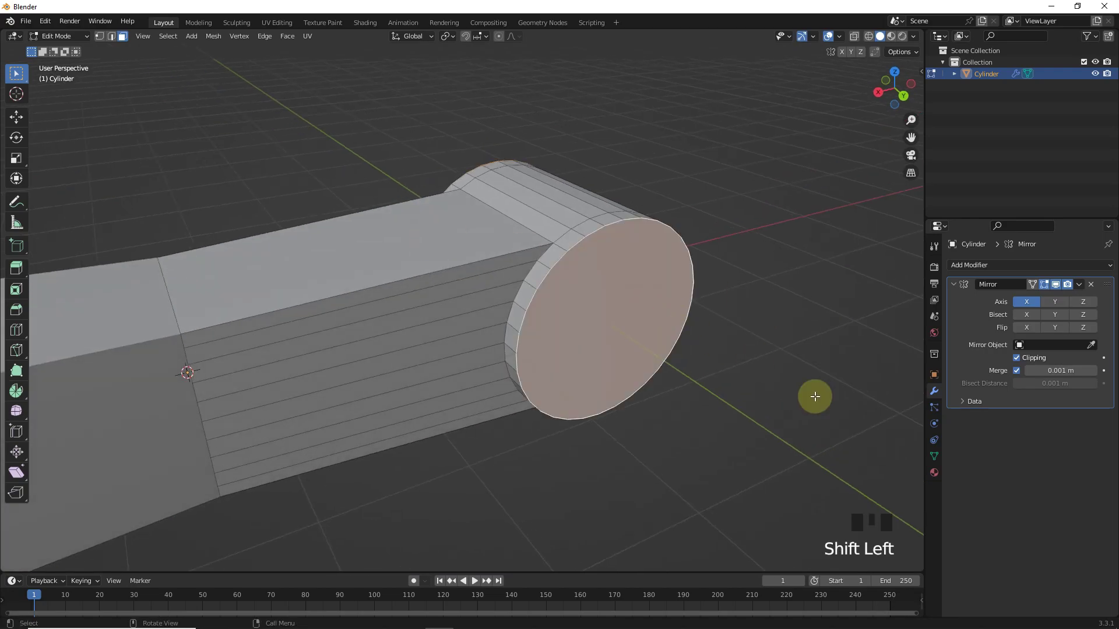
key(i)
click(777, 382)
key(e)
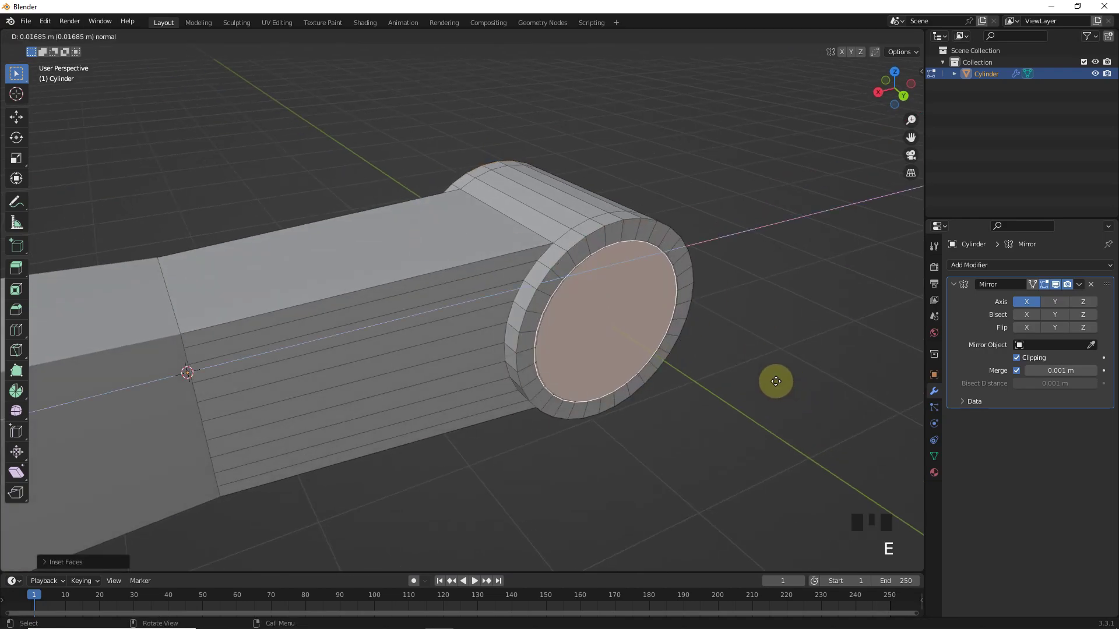
key(s)
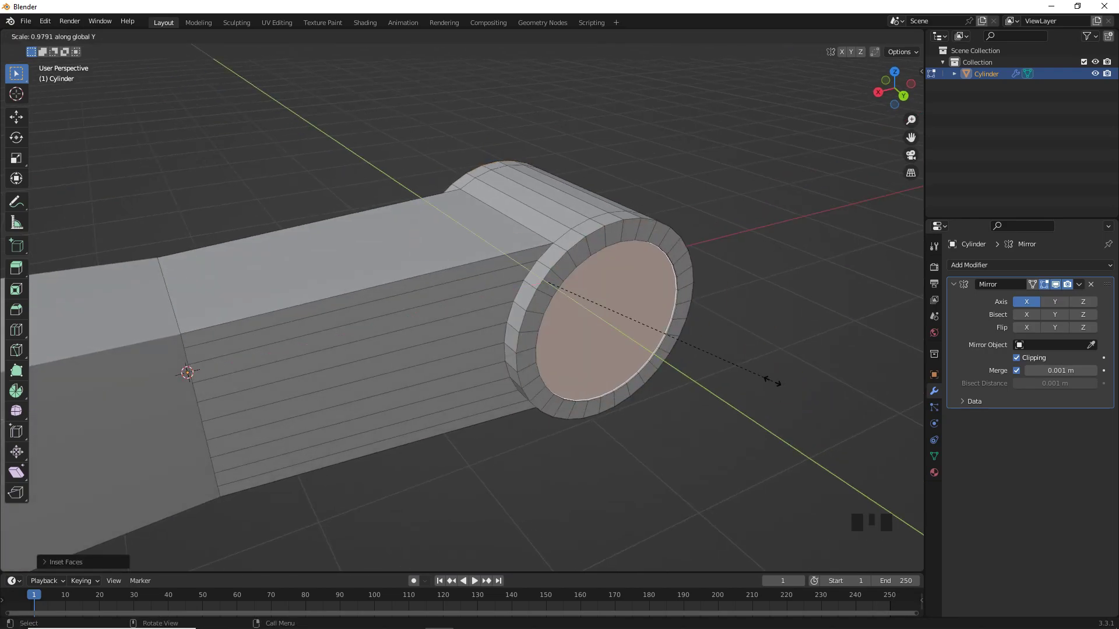
click(667, 348)
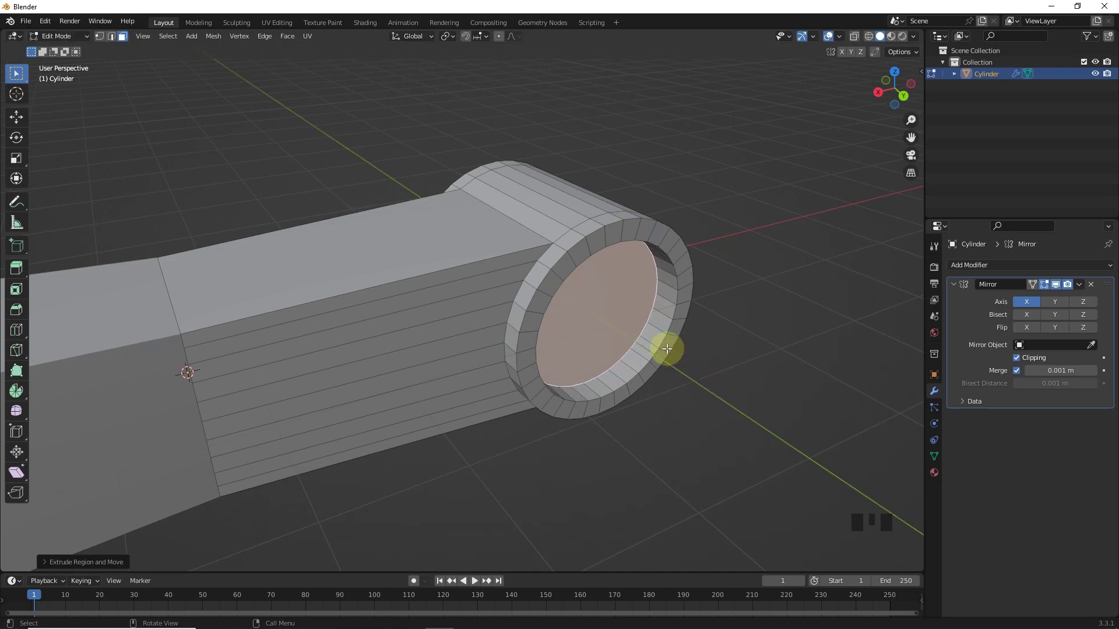
Shrink the inner face around individual origins, then extrude it outward into a pin
click(449, 36)
click(462, 82)
key(s)
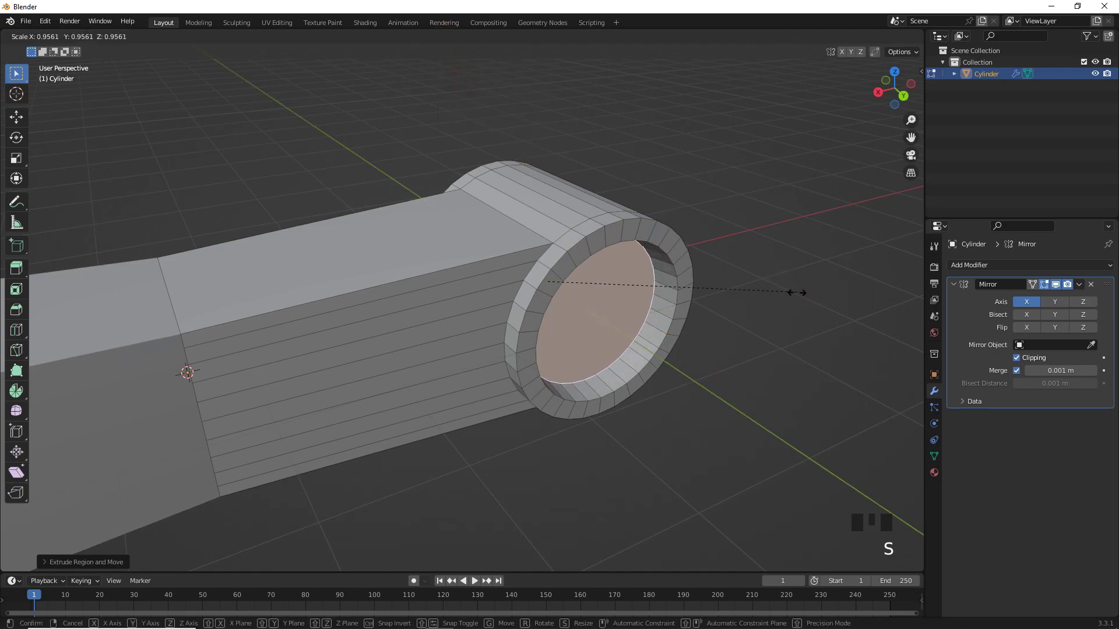
click(768, 302)
click(448, 36)
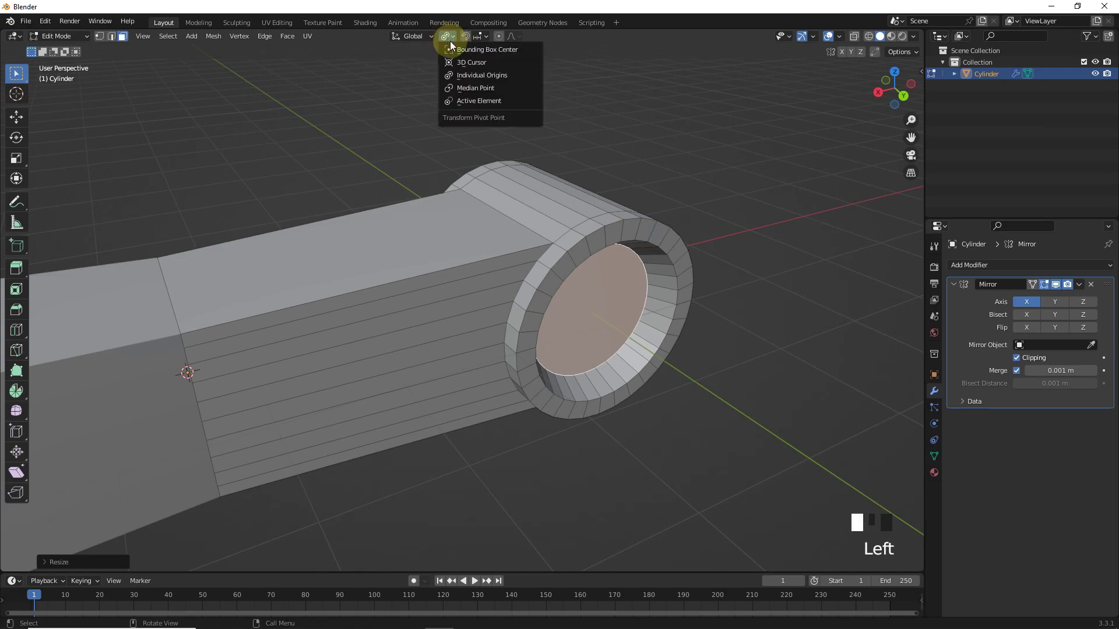
click(469, 87)
key(e)
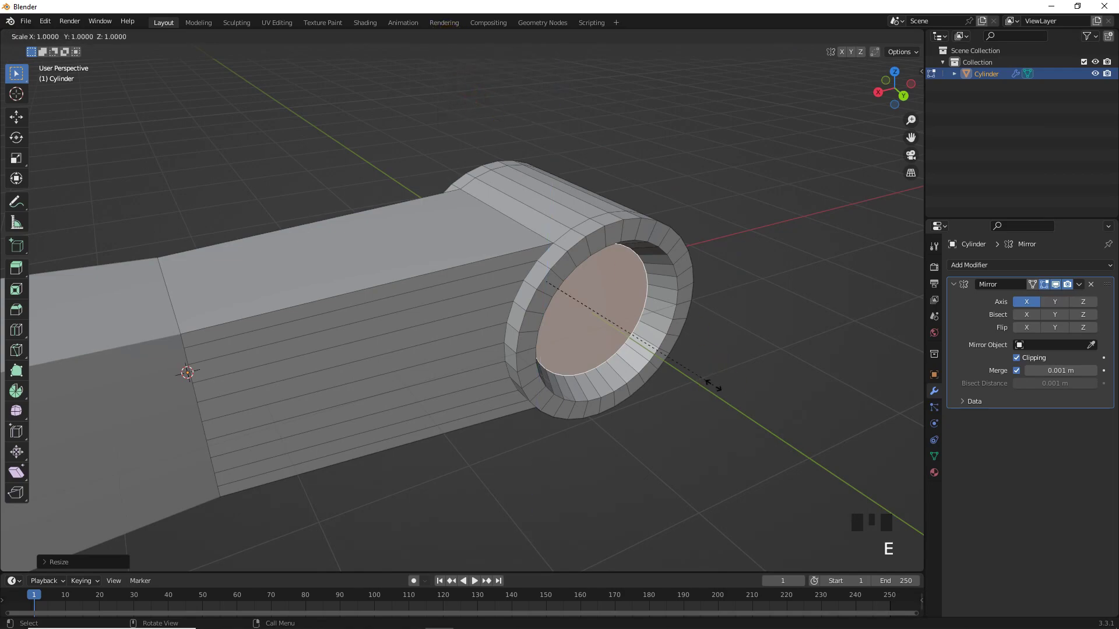
click(825, 439)
Shrink the pin's end face using the Individual Origins pivot
middle_drag(774, 416, 815, 413)
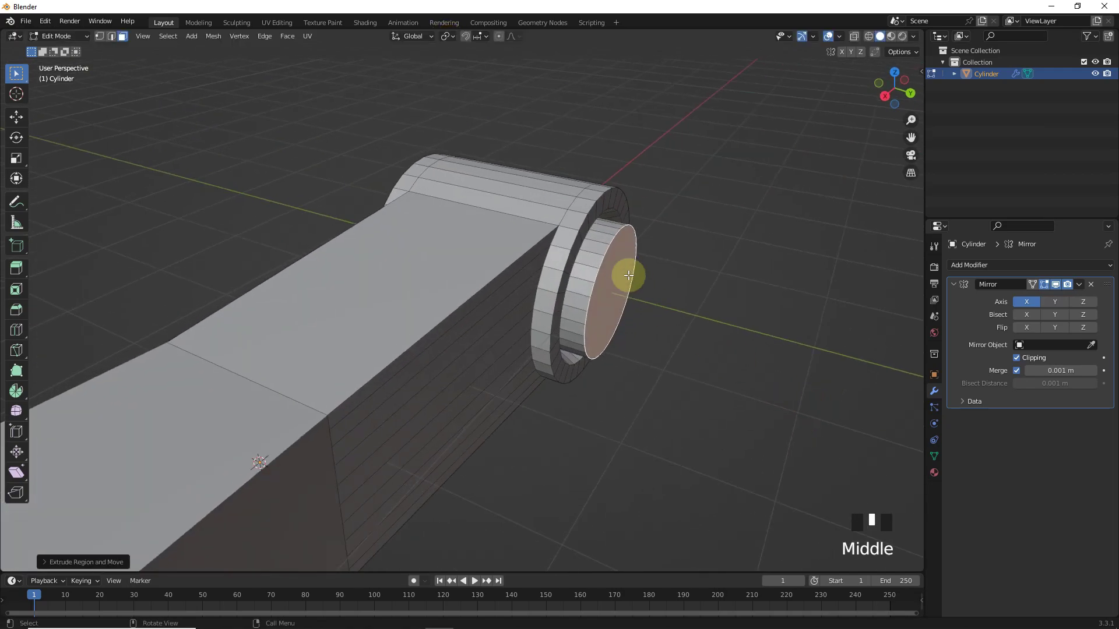
click(448, 37)
click(467, 75)
key(s)
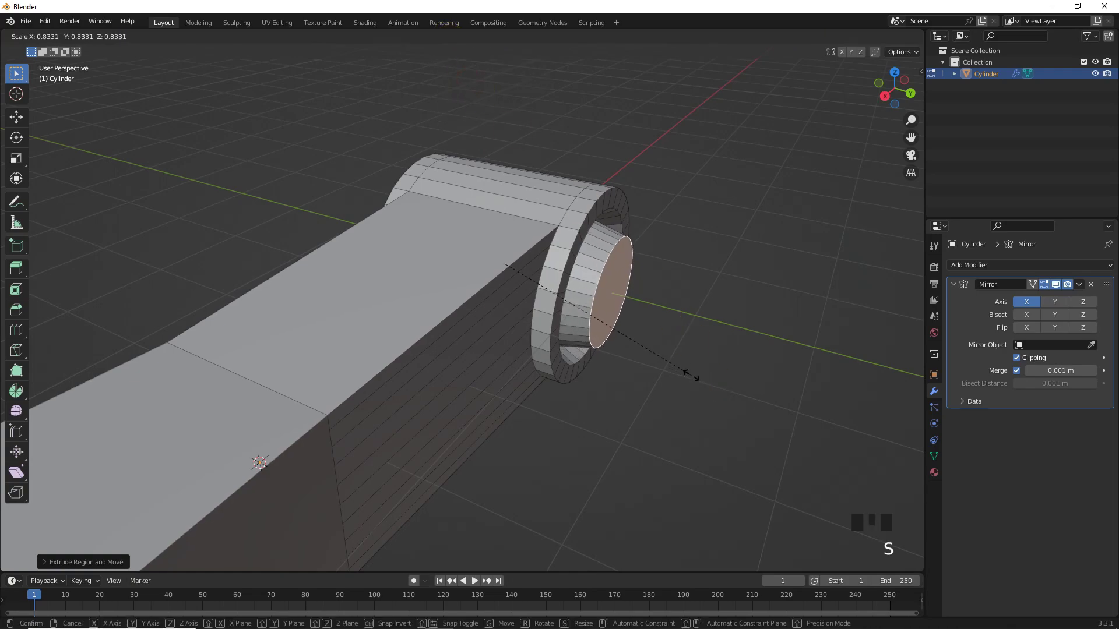
click(680, 367)
middle_drag(680, 367, 616, 363)
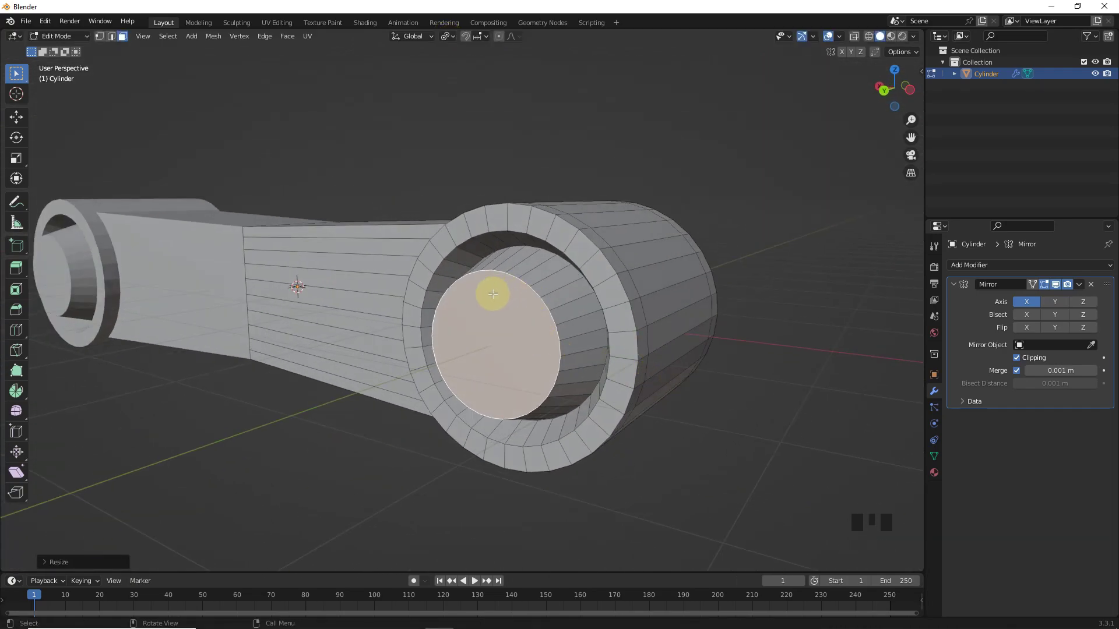
middle_drag(493, 294, 190, 91)
Select the edge loop where the arm meets the cylinder and bevel it
click(110, 36)
alt+click(565, 257)
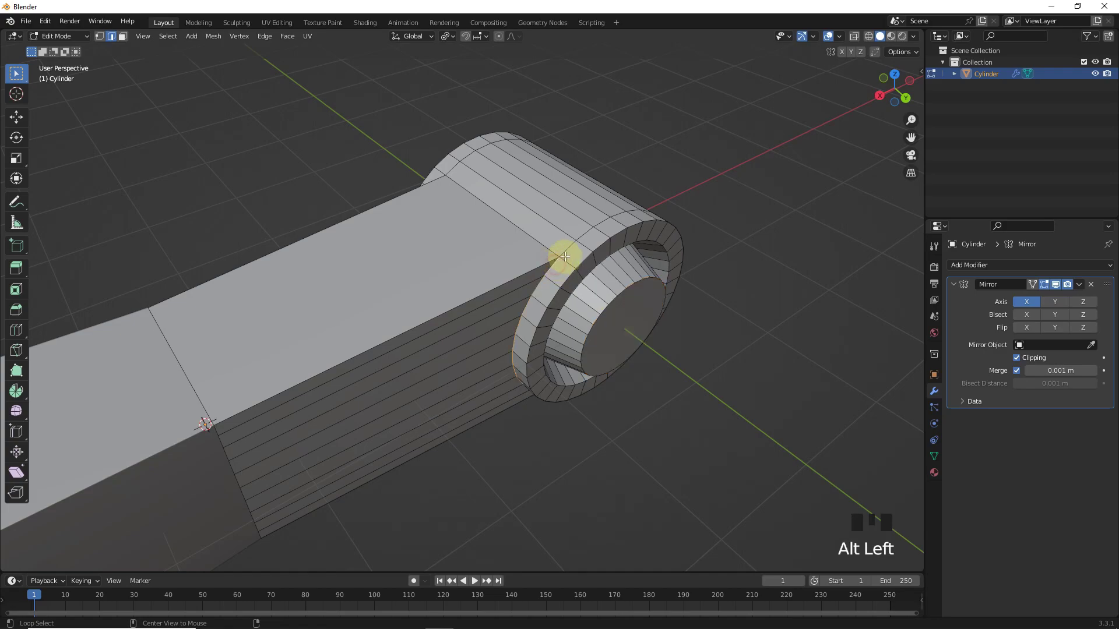
middle_drag(565, 257, 388, 257)
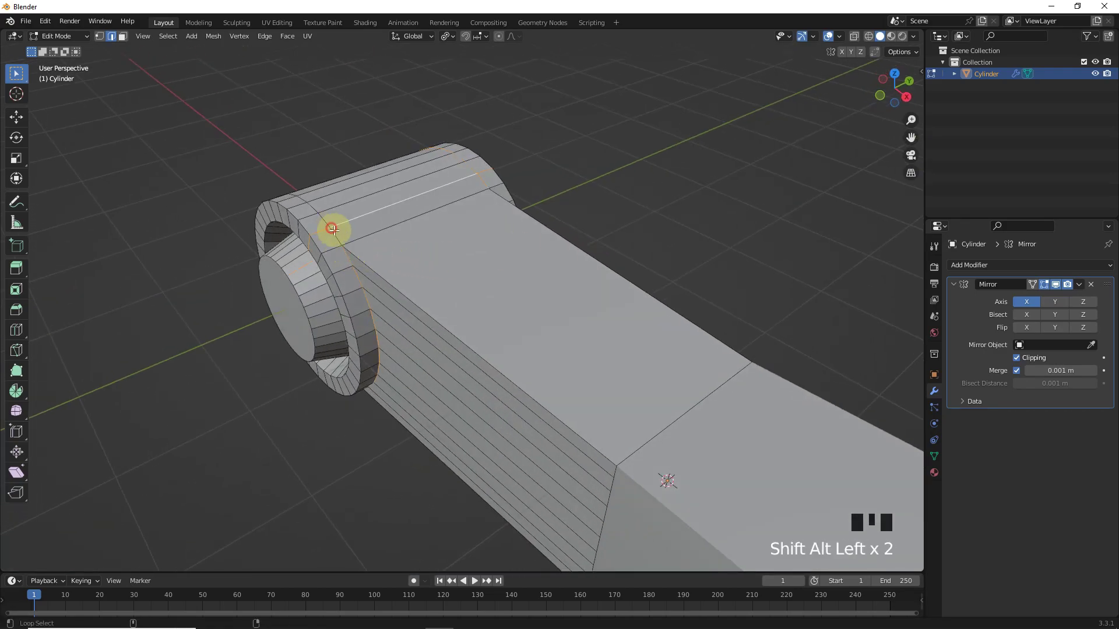
scroll(332, 229, up, 2)
key(ctrl+z)
key(ctrl+b)
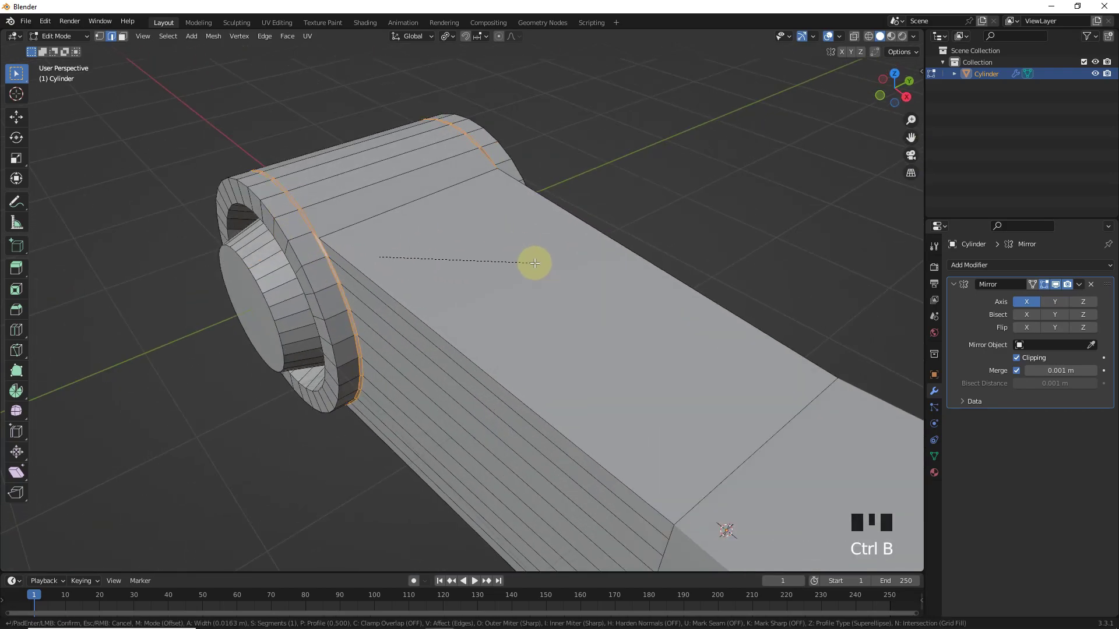
Finish the bevel and add a Subdivision Surface modifier at viewport level 2
click(535, 263)
key(Tab)
click(1083, 265)
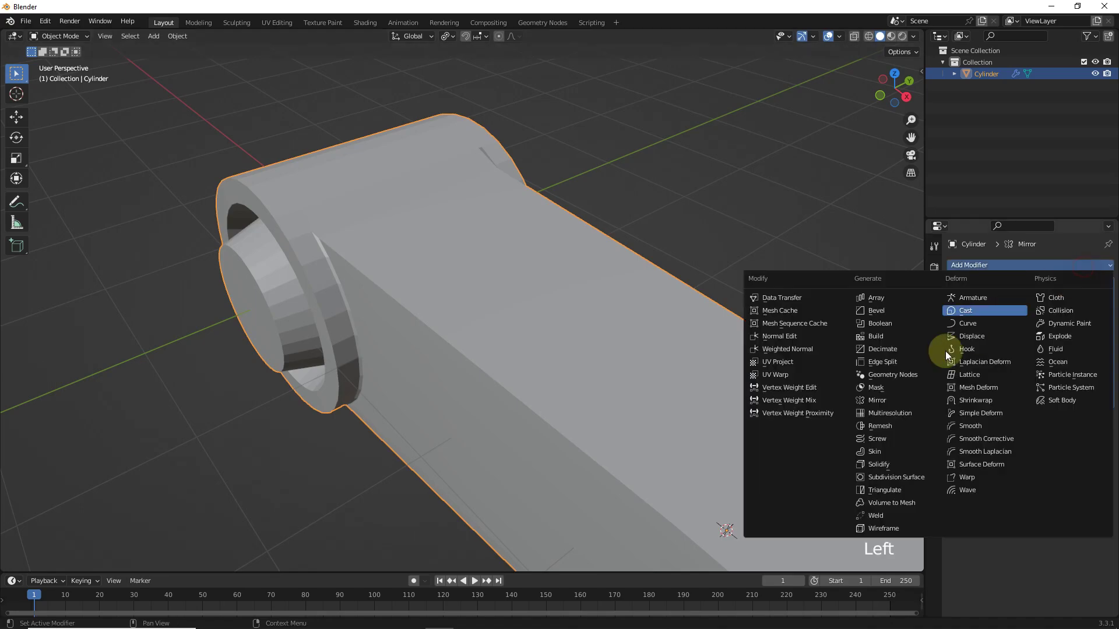
click(913, 478)
click(1093, 450)
click(1055, 417)
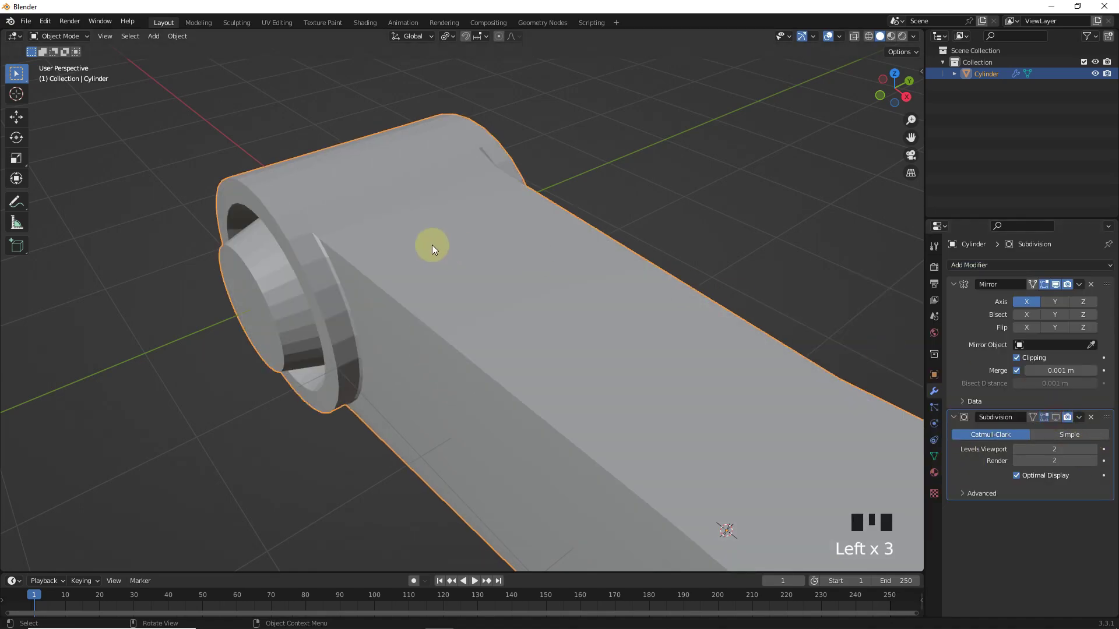
Bevel the outer rim, inner cap and recessed base loops, then re-enable the smoothing preview
key(Tab)
alt+click(350, 247)
middle_drag(350, 247, 403, 200)
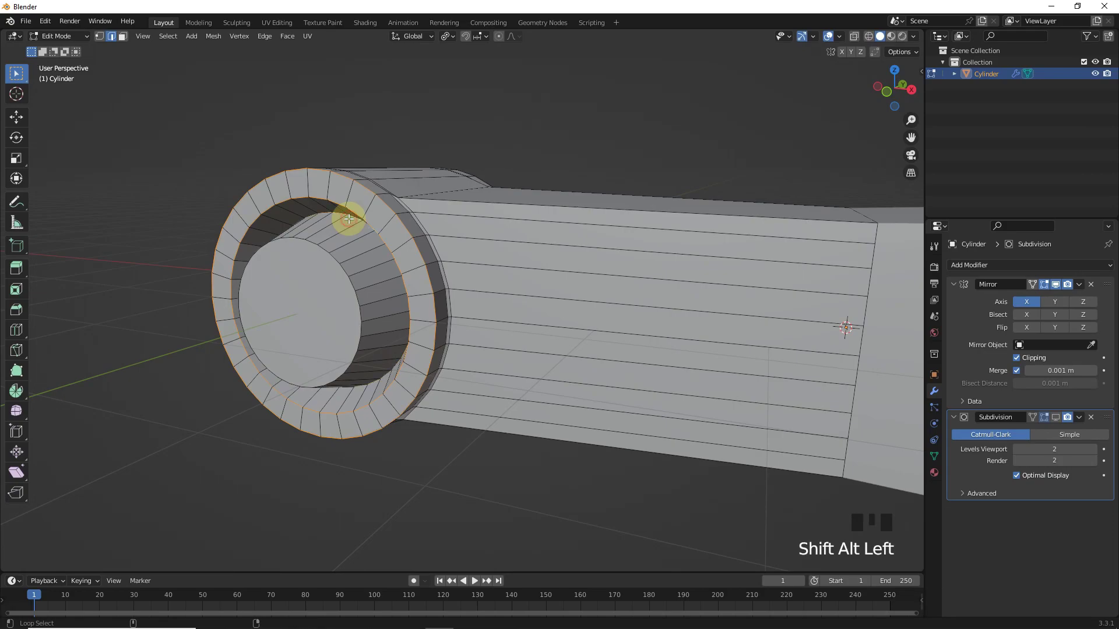
alt+shift+click(322, 252)
middle_drag(784, 217, 592, 240)
alt+shift+click(591, 239)
alt+shift+click(609, 249)
alt+shift+click(636, 225)
middle_drag(641, 268, 719, 312)
key(ctrl+b)
click(752, 318)
key(Tab)
click(1055, 417)
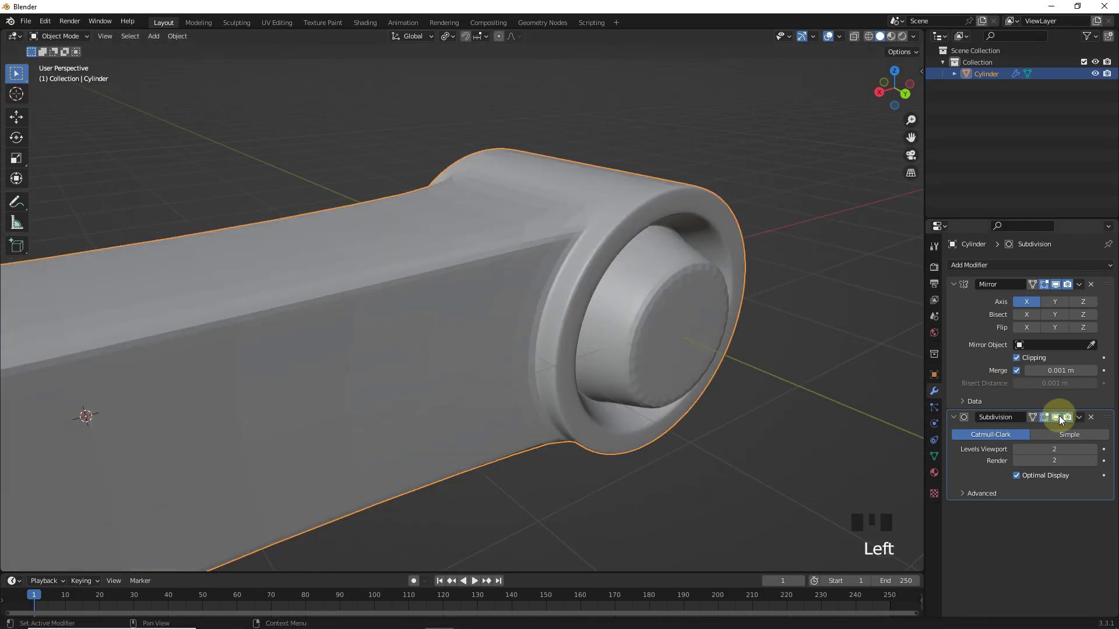
Inset both round cap faces of the rod
key(Tab)
click(120, 37)
click(687, 300)
middle_drag(687, 299, 462, 282)
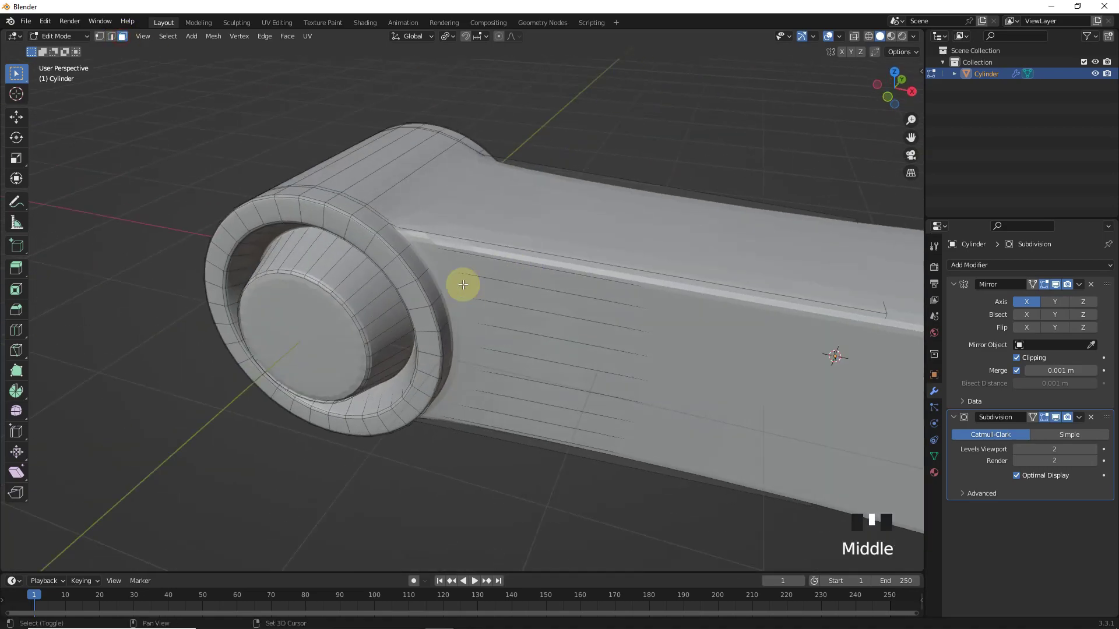
shift+click(740, 332)
key(i)
click(704, 330)
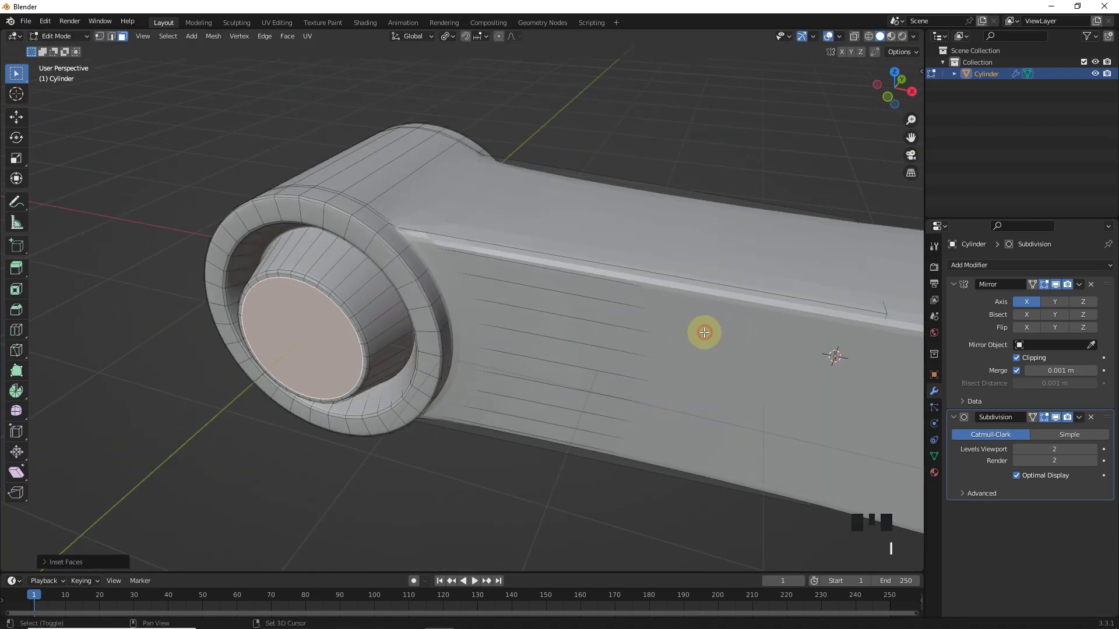
Apply Shade Smooth to the rod
key(Tab)
click(177, 35)
click(220, 291)
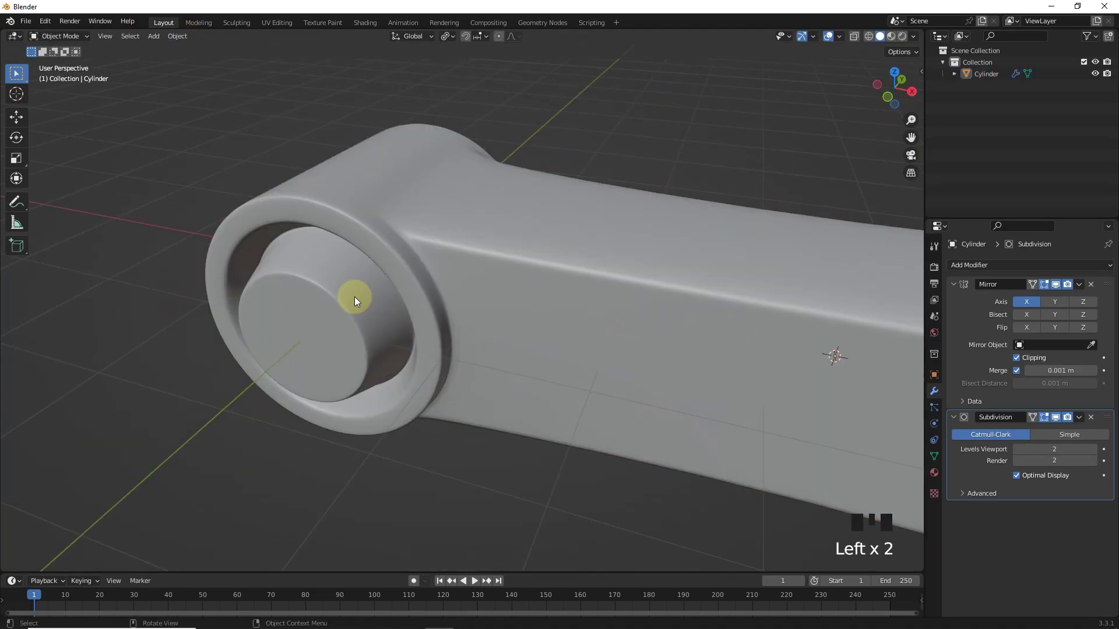
In top wireframe view, pull the left end's upper vertices down toward the centre line
middle_drag(355, 295, 387, 245)
key(Tab)
key(KP_7)
click(869, 36)
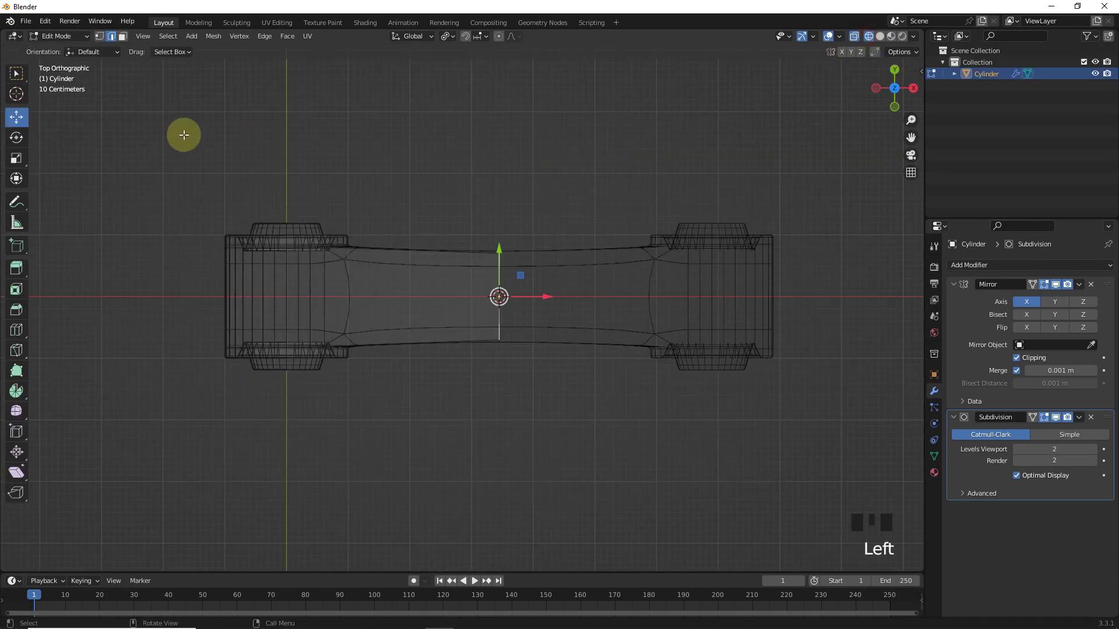
drag(140, 157, 627, 280)
drag(298, 186, 295, 250)
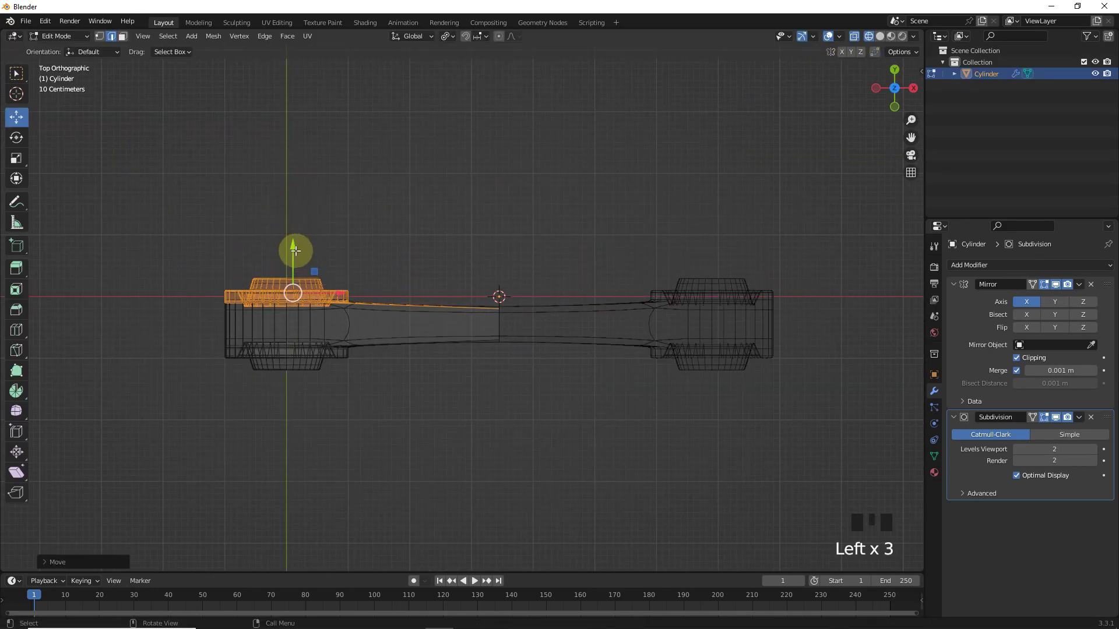
Apply the Mirror modifier in solid display
key(Tab)
click(879, 36)
click(1078, 284)
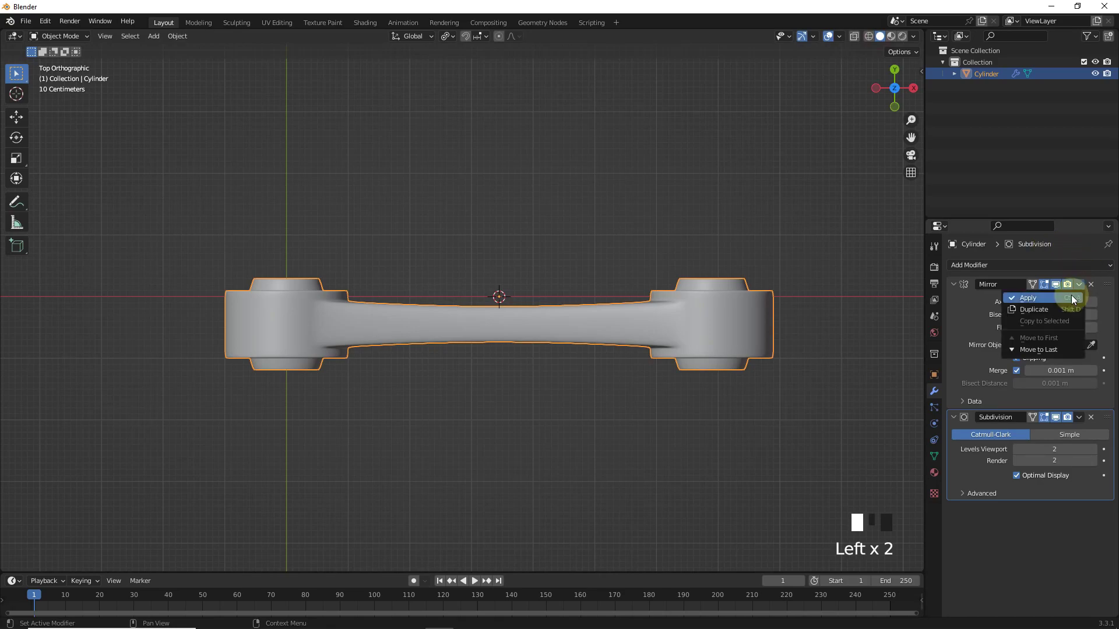
click(1070, 296)
Snap the 3D cursor to the big end's cap faces and move the rod's origin there
key(Tab)
middle_drag(385, 308, 554, 349)
click(157, 80)
click(363, 374)
shift+click(554, 349)
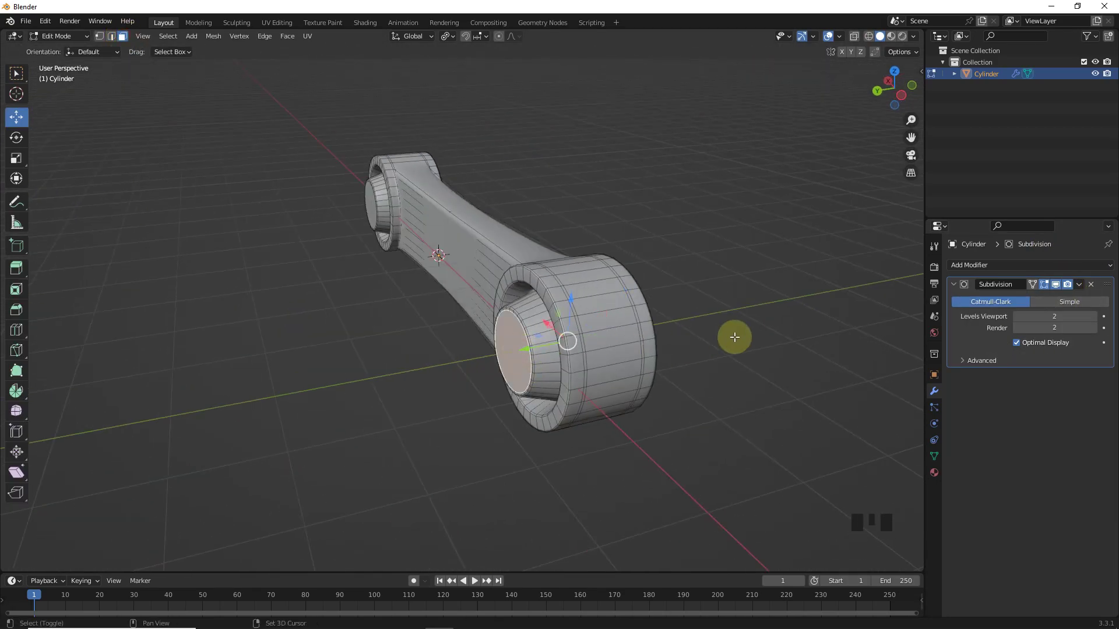
key(shift+s)
click(744, 408)
key(Tab)
click(177, 36)
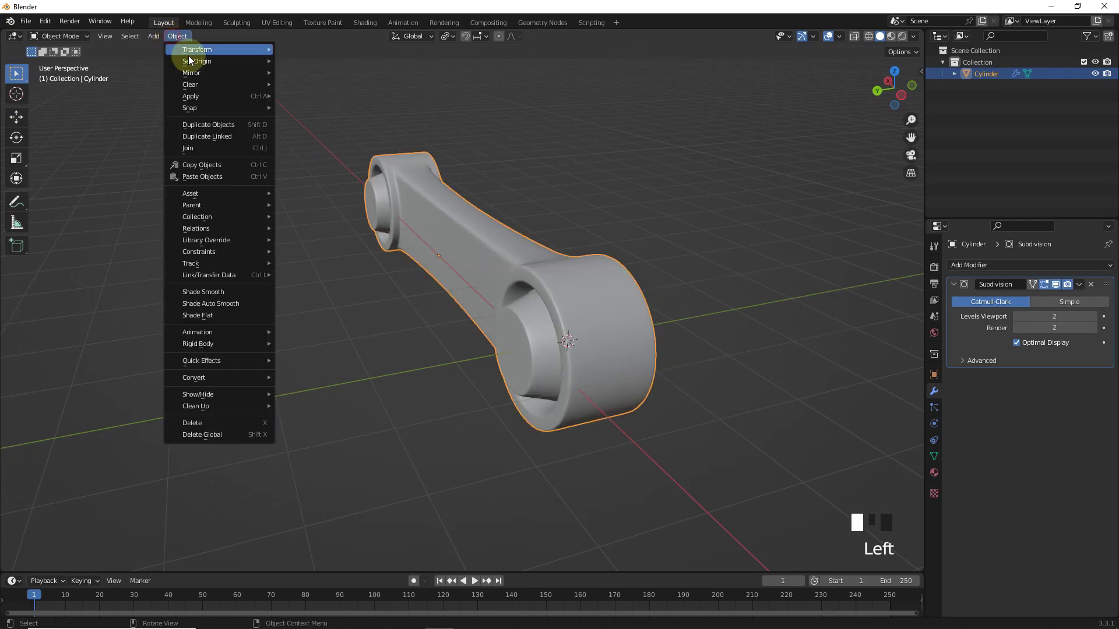
mouse_move(262, 66)
click(337, 86)
Scale the rod down to about 0.32 in front view
key(KP_1)
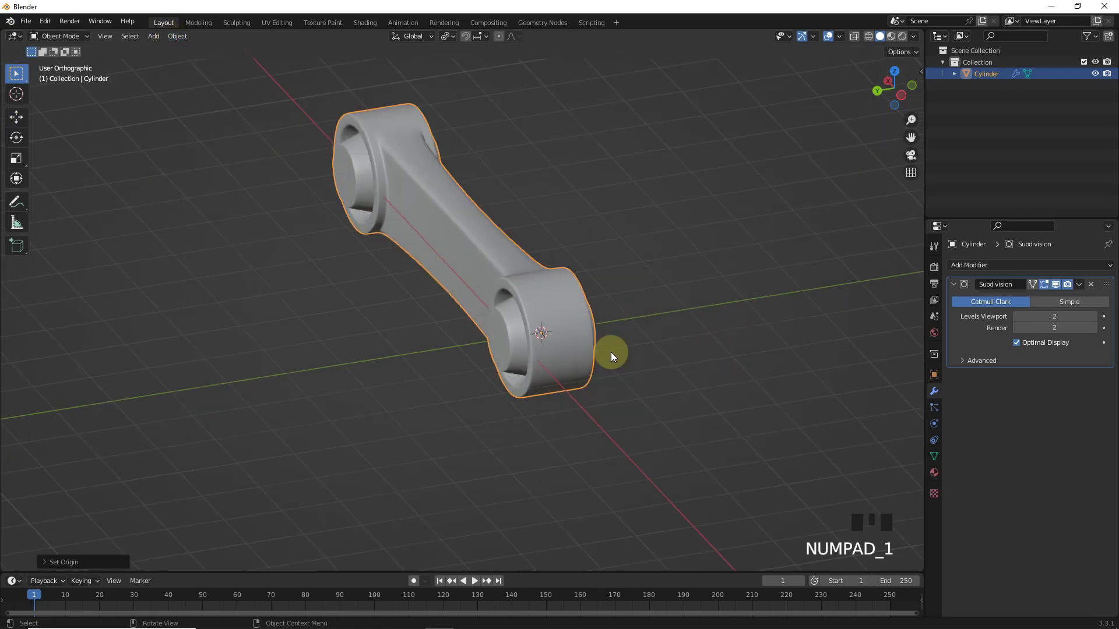
key(s)
click(407, 327)
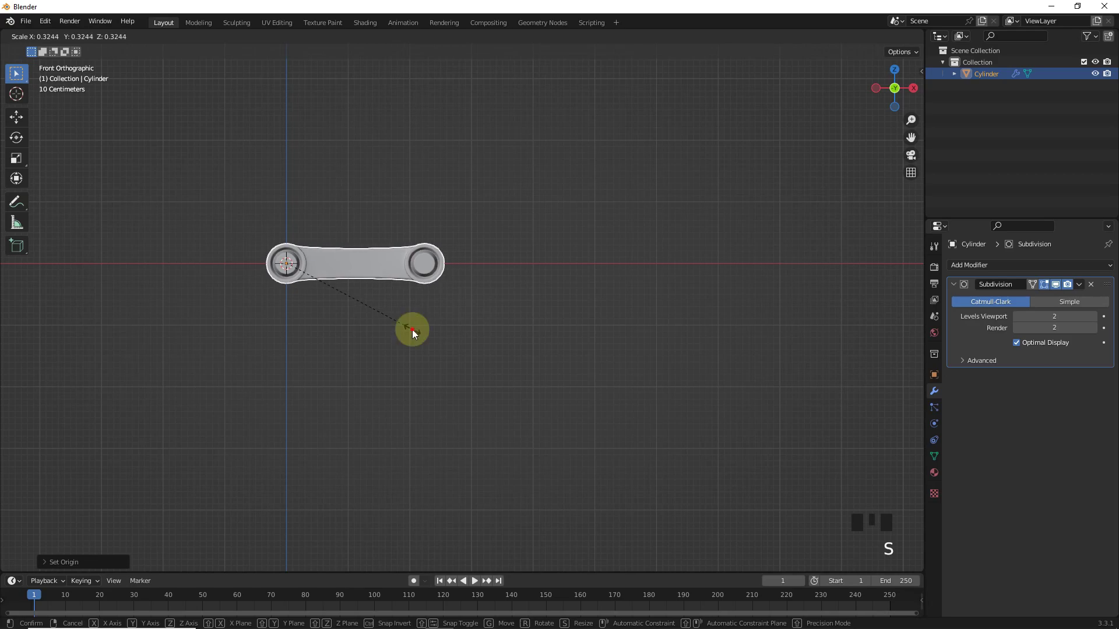
mouse_move(407, 327)
middle_down()
mouse_move(464, 307)
mouse_move(418, 309)
middle_up()
scroll(419, 309, up, 2)
Snap the 3D cursor to the small end and duplicate the rod as Cylinder.001
key(Tab)
middle_drag(375, 250, 492, 219)
key(shift+s)
click(502, 282)
key(Tab)
key(KP_Decimal)
key(shift+d)
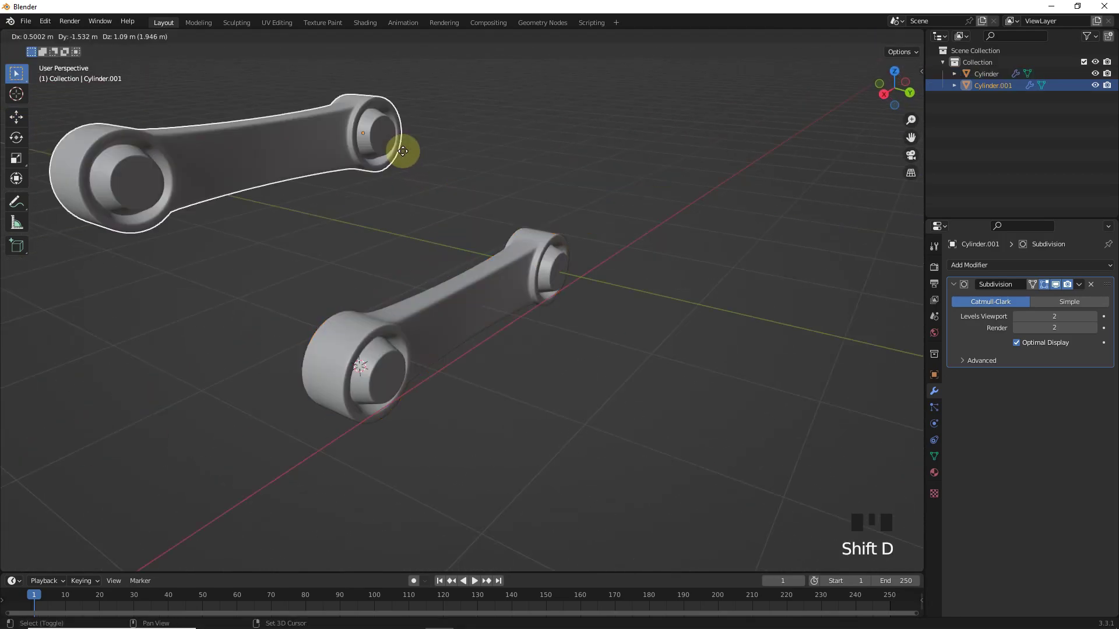
right_click(564, 156)
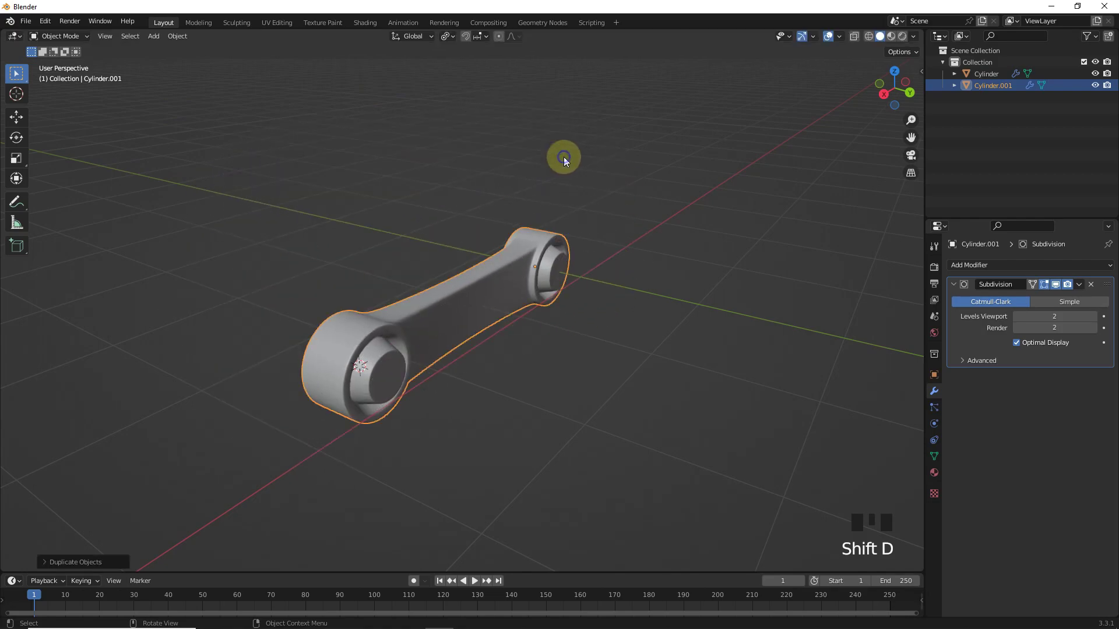
Snap Cylinder.001 to the 3D cursor and move its mesh down beside the first rod
key(shift+s)
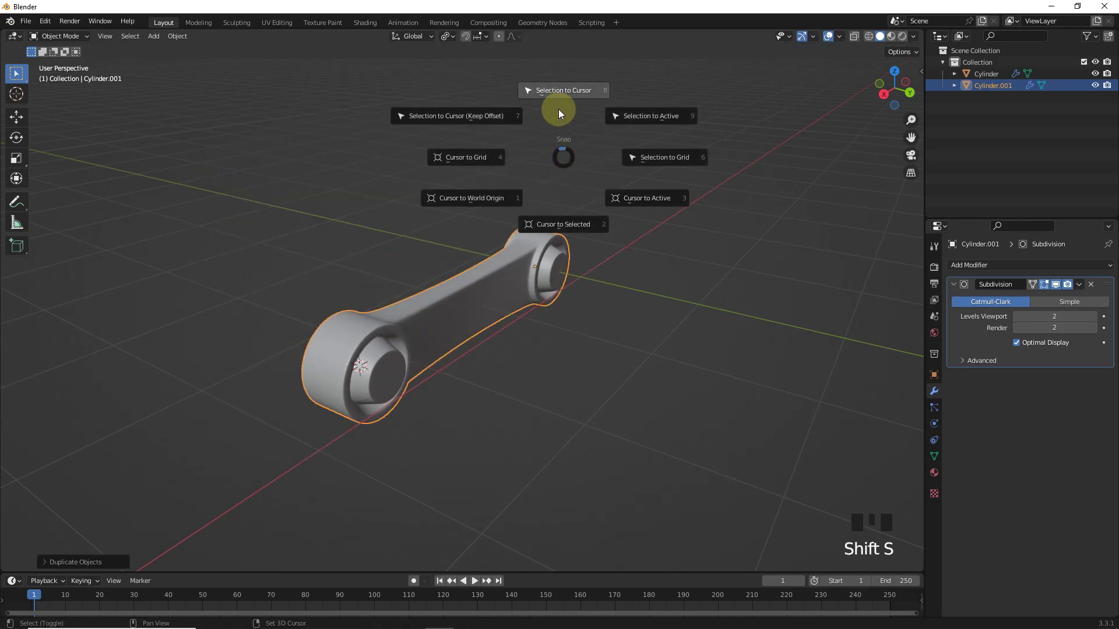
click(561, 91)
scroll(535, 174, down, 2)
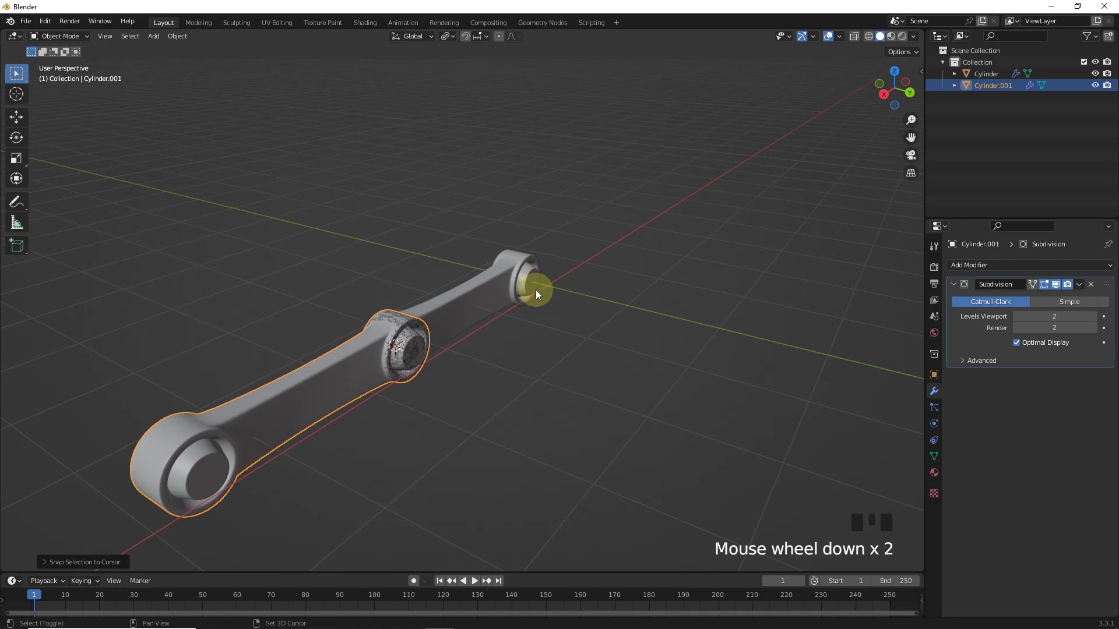
shift+middle_drag(536, 289, 546, 251)
key(KP_7)
key(Tab)
key(a)
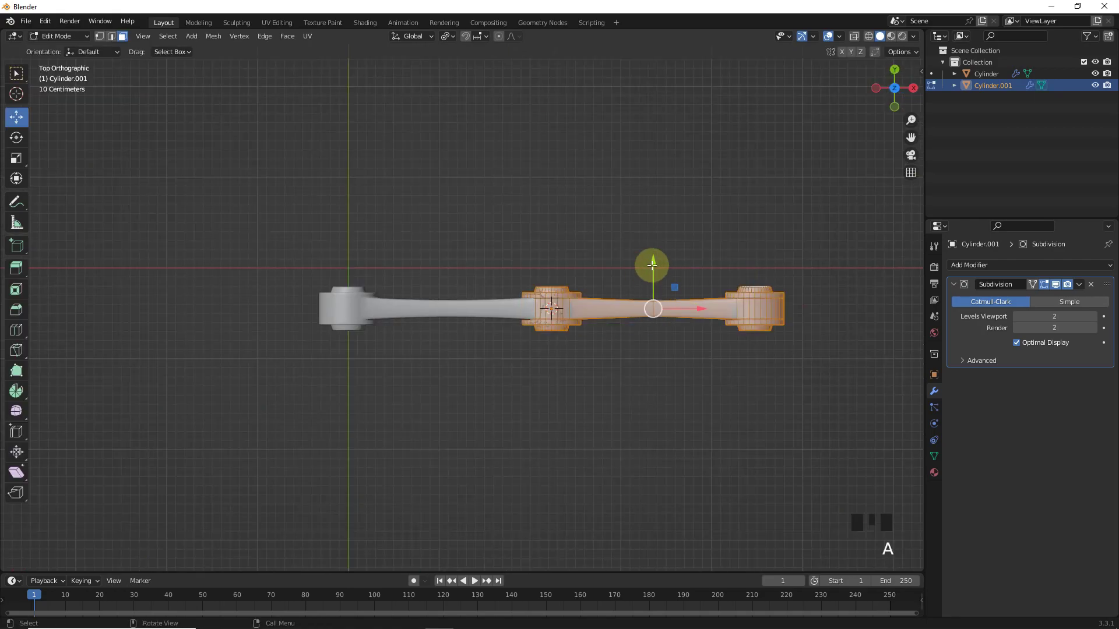
drag(653, 263, 655, 311)
key(Tab)
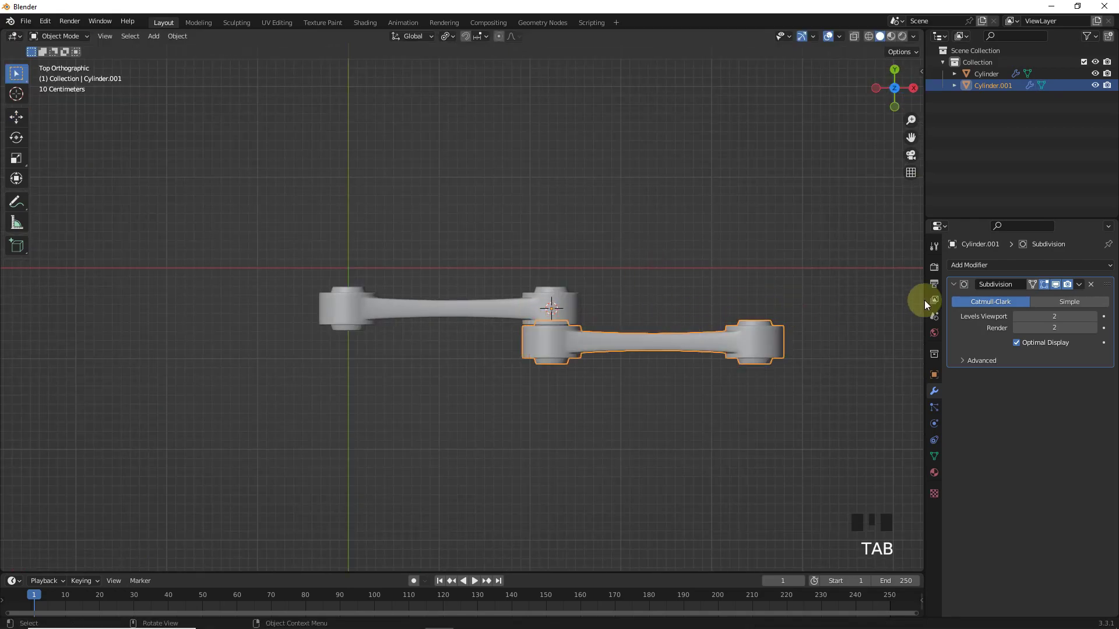
Add a Mirror modifier on the Z axis only and move it above Subdivision
click(956, 265)
click(898, 398)
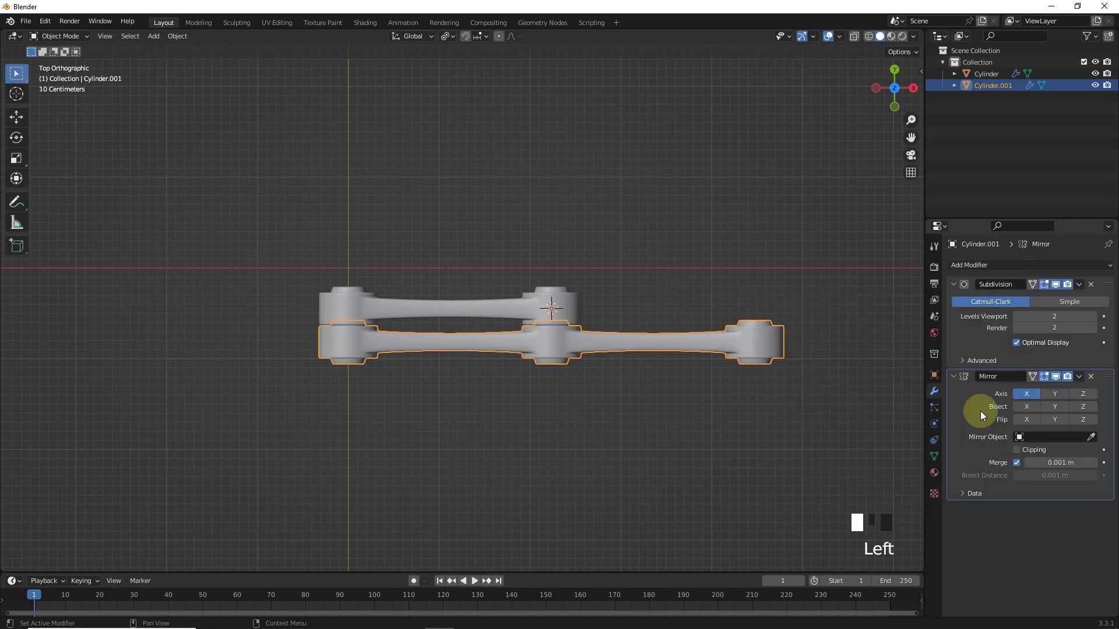
click(1033, 394)
click(1086, 397)
click(733, 411)
drag(1105, 375, 1107, 252)
click(1107, 245)
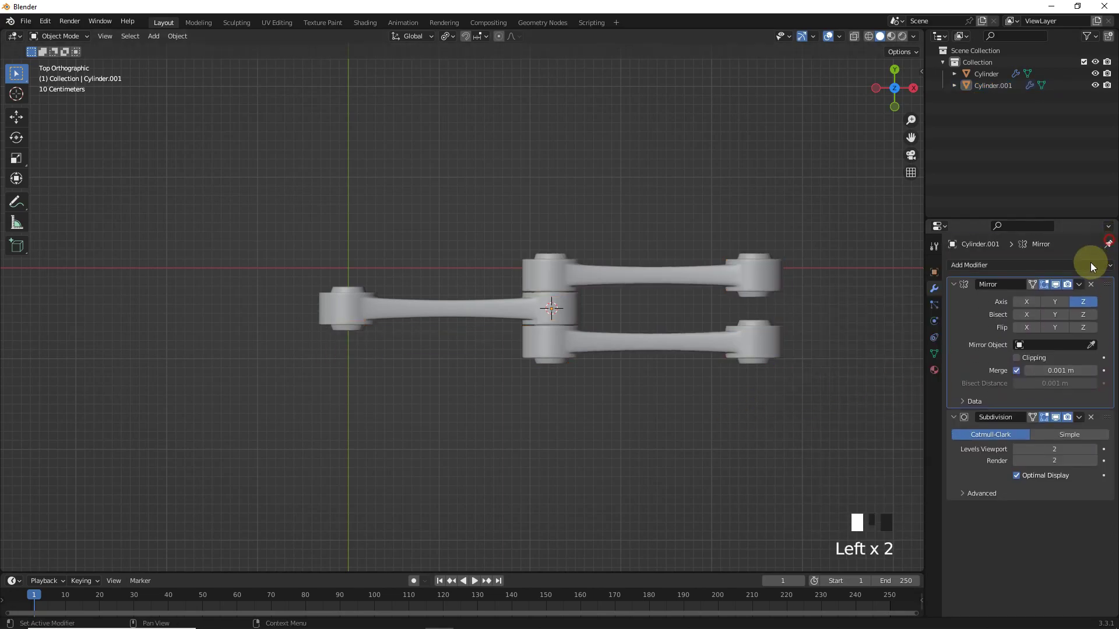
click(1079, 281)
click(1077, 285)
Apply the Mirror modifier and place the 3D cursor between the double link's inner joint faces
click(1071, 295)
middle_drag(806, 424, 725, 382)
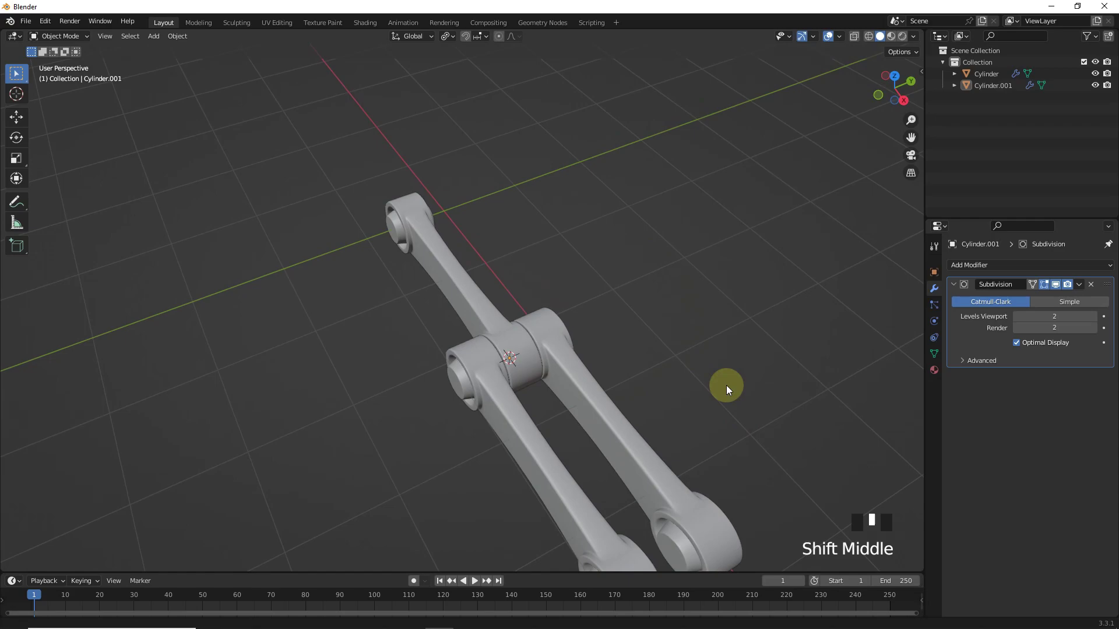
key(Tab)
middle_drag(487, 220, 368, 212)
shift+click(354, 188)
key(shift+s)
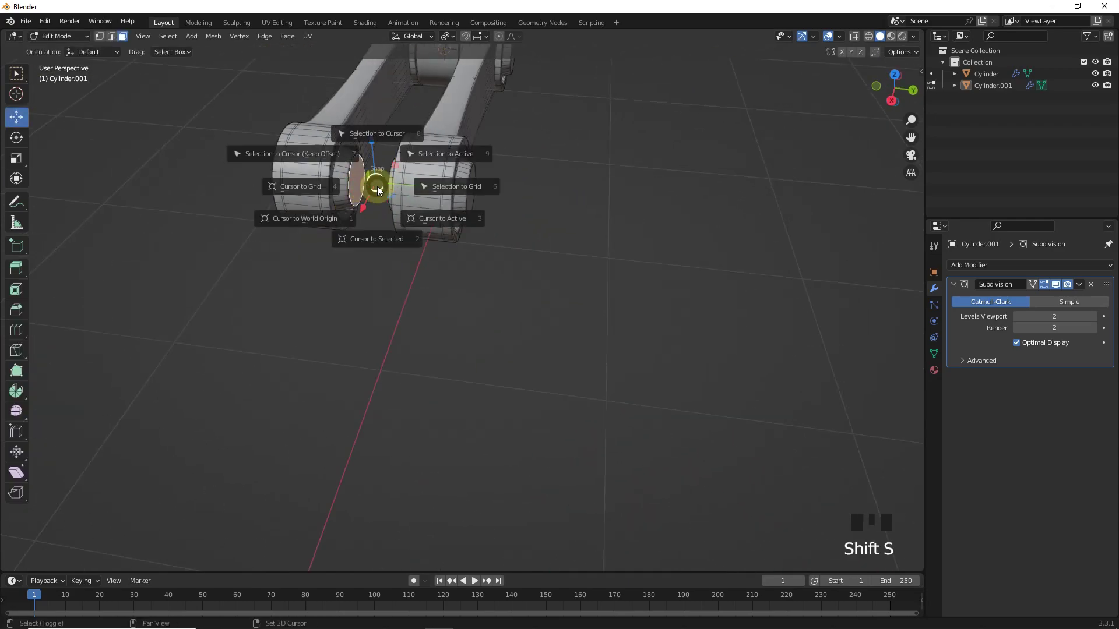
click(379, 238)
key(Tab)
Duplicate the first rod as Cylinder.002 and snap it to the 3D cursor
shift+middle_drag(417, 239, 469, 420)
click(503, 135)
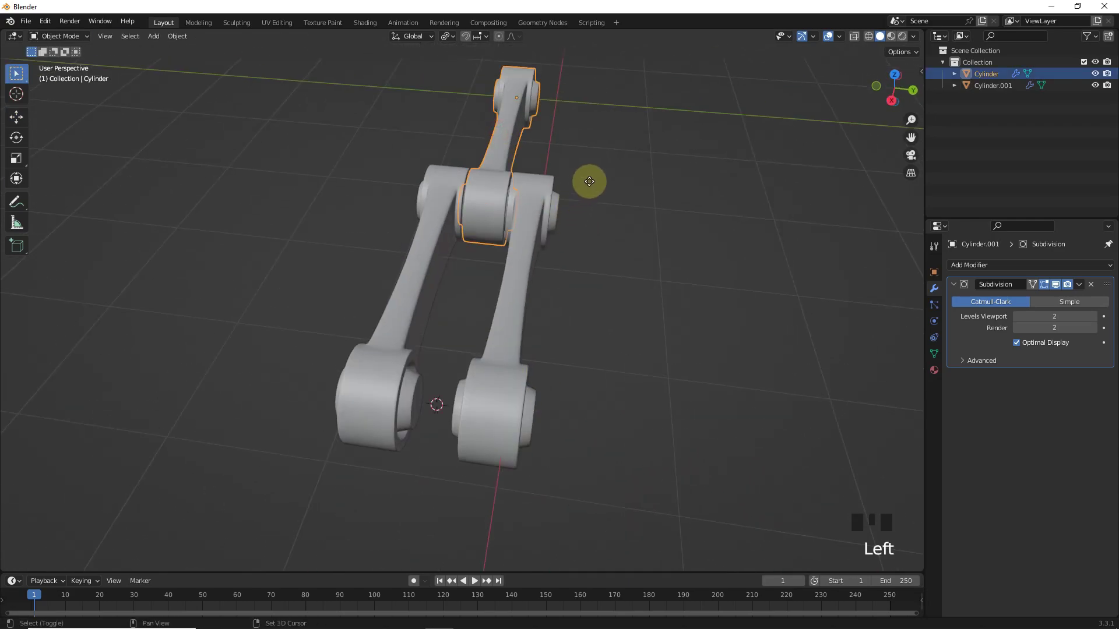
key(shift+d)
right_click(765, 298)
key(shift+s)
click(739, 229)
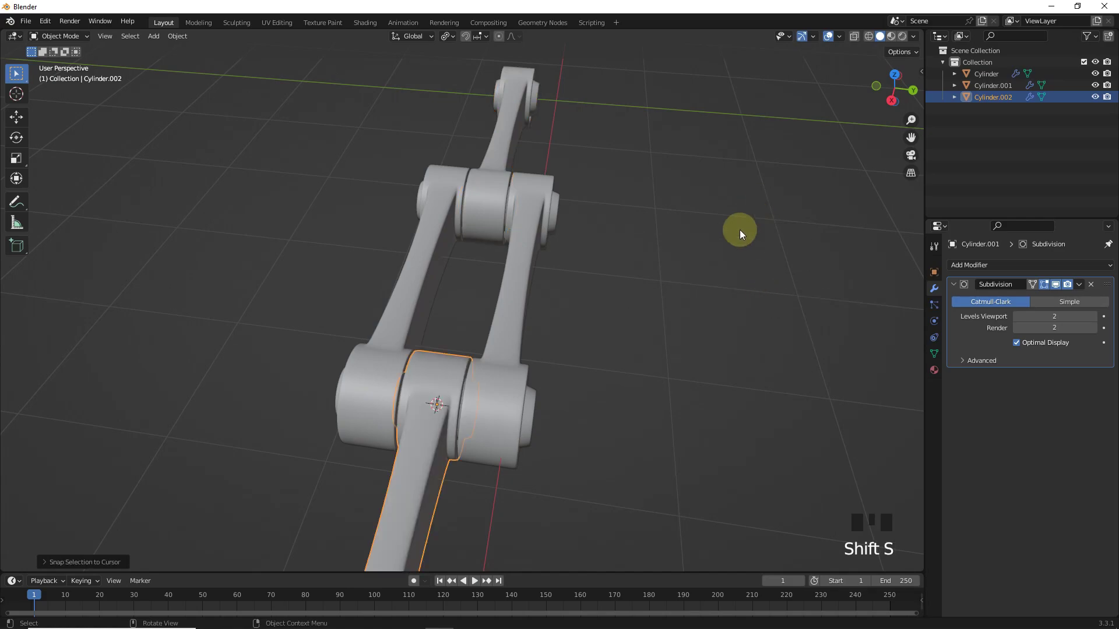
scroll(740, 229, down, 5)
shift+middle_drag(757, 326, 479, 231)
key(Tab)
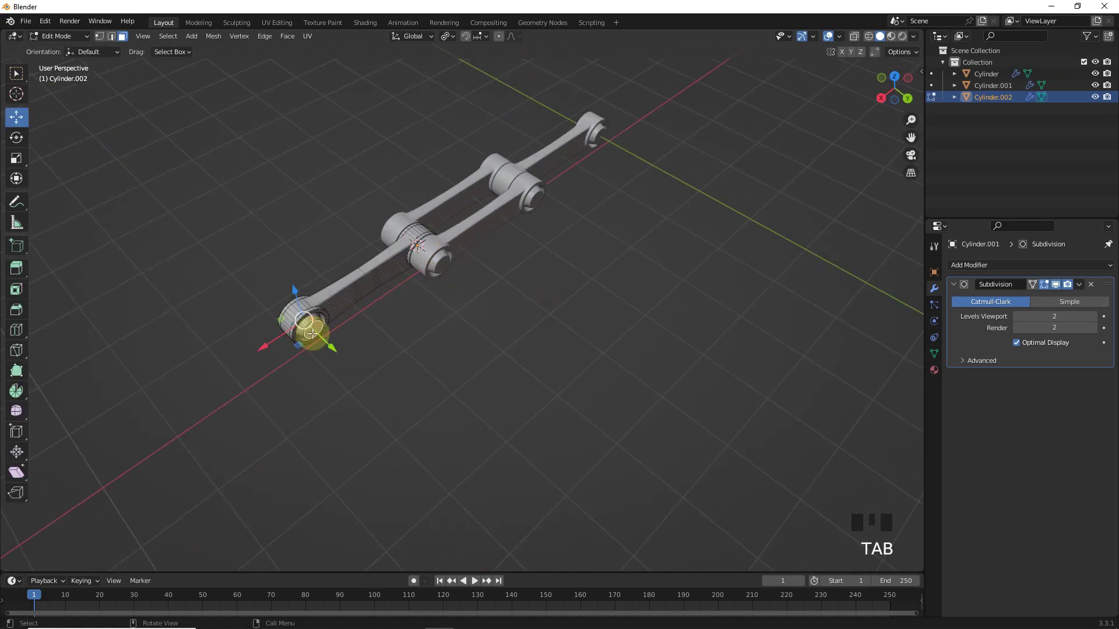
key(Tab)
Duplicate the double link as Cylinder.003 and snap it to the 3D cursor
middle_drag(315, 400, 519, 307)
click(472, 253)
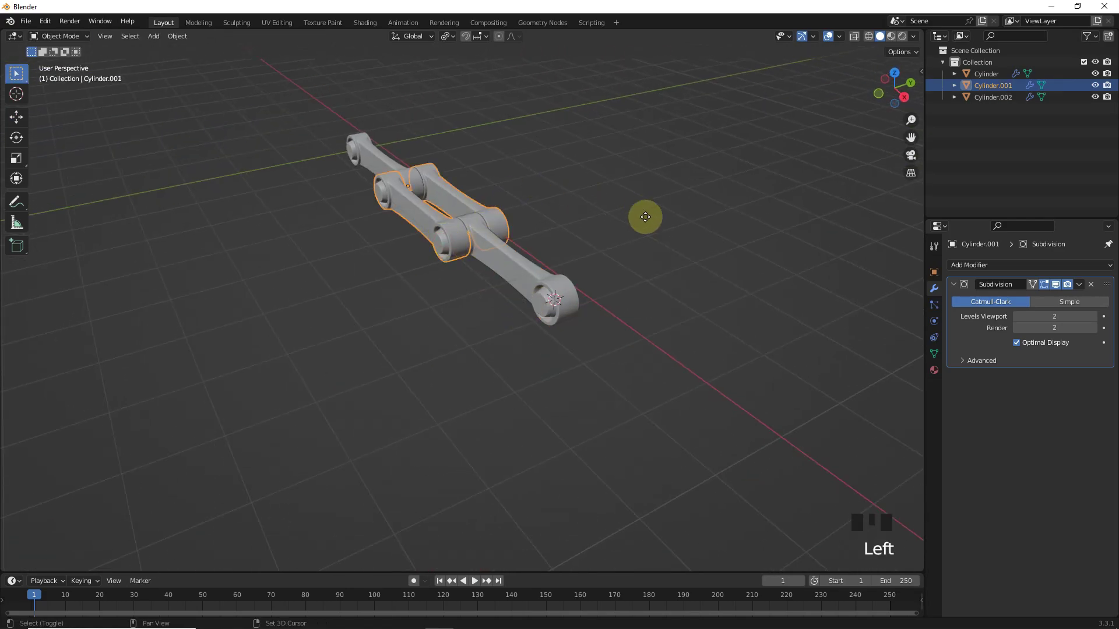
key(shift+d)
right_click(637, 297)
key(shift+s)
click(633, 219)
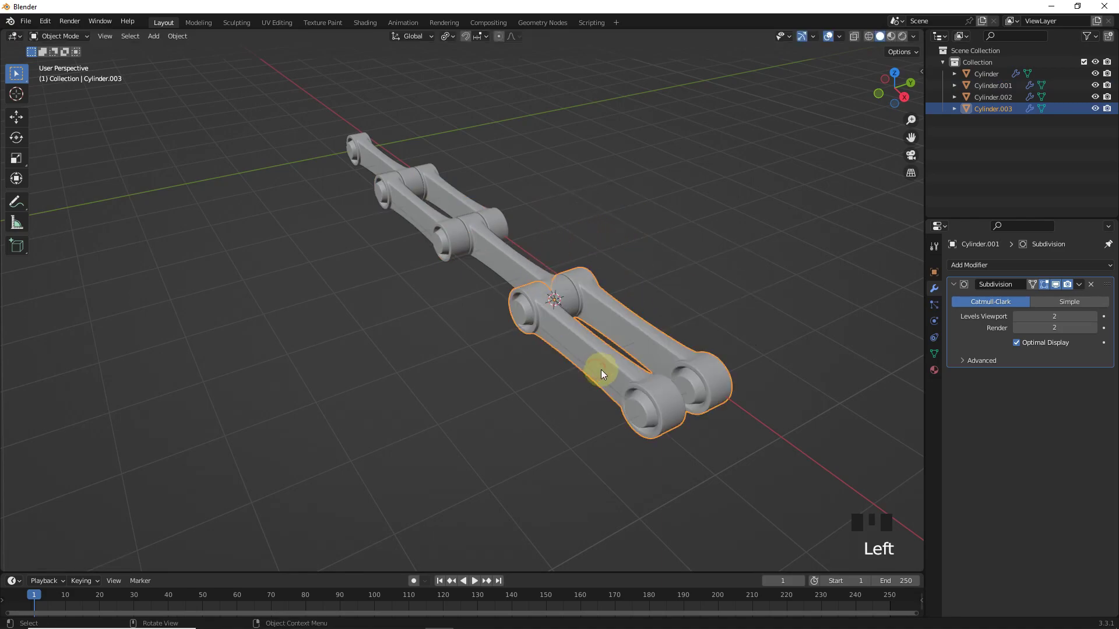
Move the cursor to Cylinder.003's end and snap a single-link copy, Cylinder.004, there
key(Tab)
key(shift+s)
click(719, 460)
key(Tab)
click(604, 315)
key(shift+d)
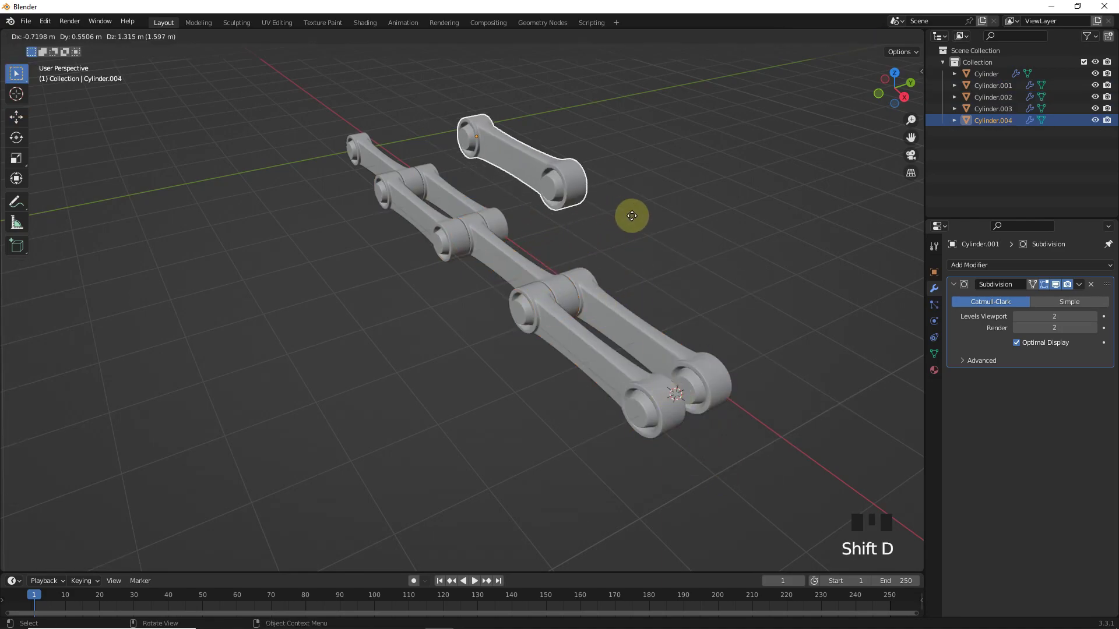
right_click(638, 227)
key(shift+s)
click(644, 166)
shift+middle_drag(644, 162, 724, 294)
In front see-through view, delete the end cap of Cylinder.004
key(Tab)
key(KP_1)
key(KP_Decimal)
scroll(606, 146, down, 9)
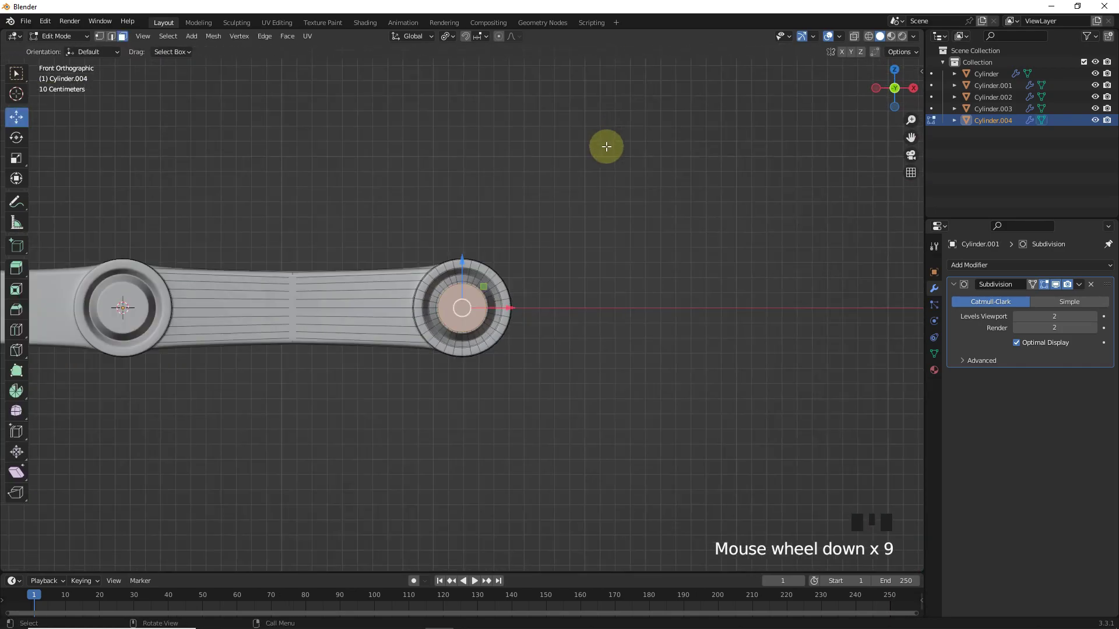
scroll(607, 146, down, 3)
click(854, 37)
drag(408, 215, 606, 424)
drag(372, 245, 572, 471)
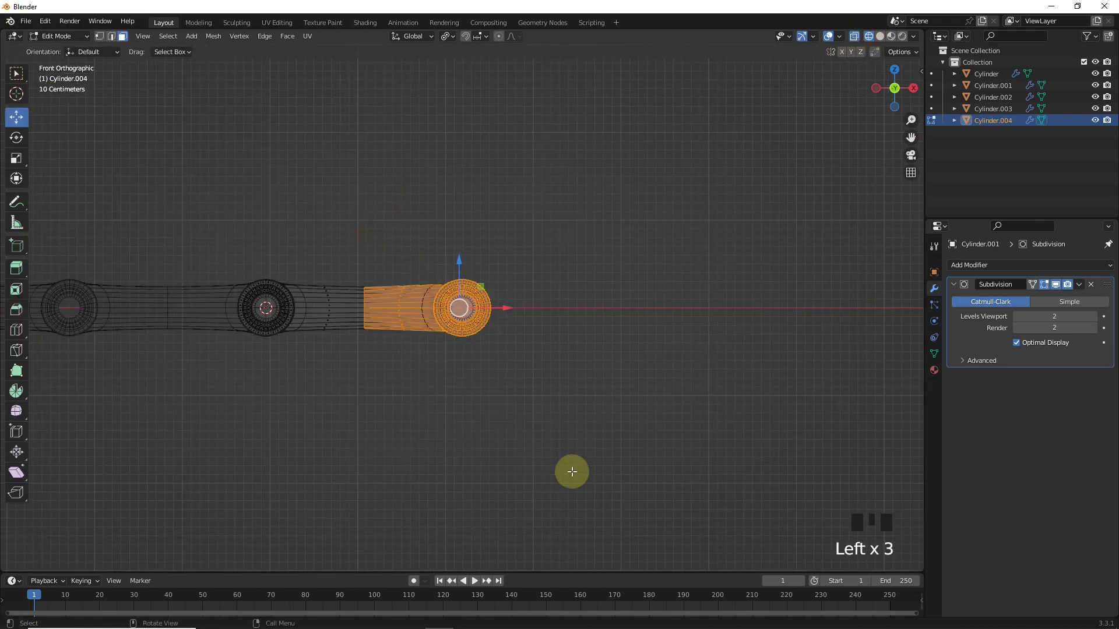
key(Delete)
click(540, 233)
Select the open end's edges, extend them along X and scale the ring to a point
middle_drag(536, 233, 448, 261)
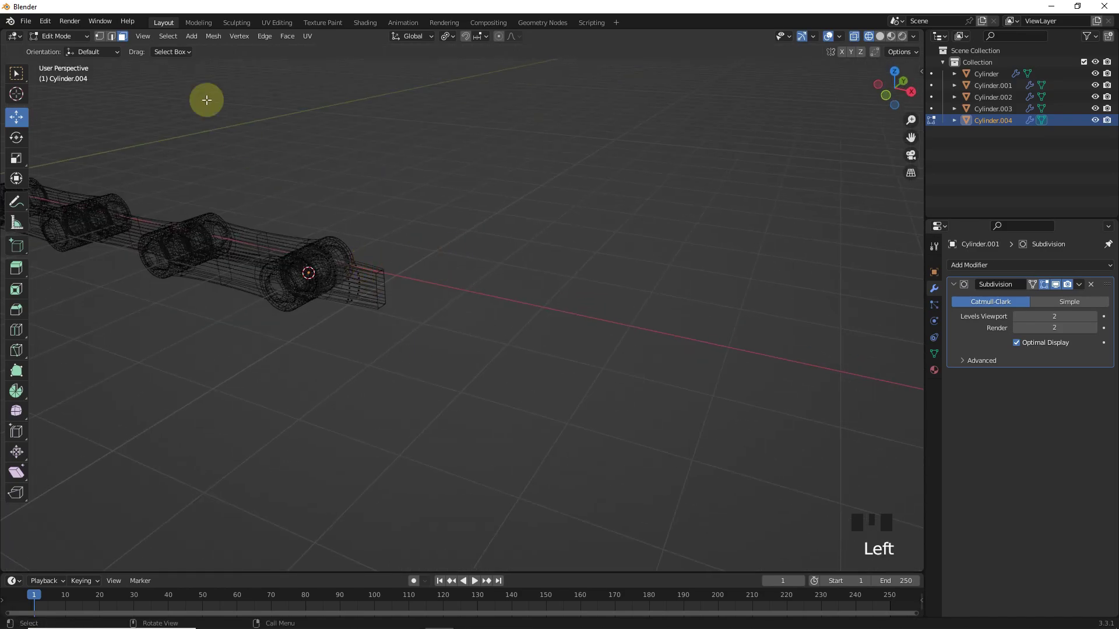
drag(371, 253, 539, 363)
scroll(539, 362, up, 2)
click(880, 36)
drag(392, 289, 470, 309)
key(s)
click(594, 367)
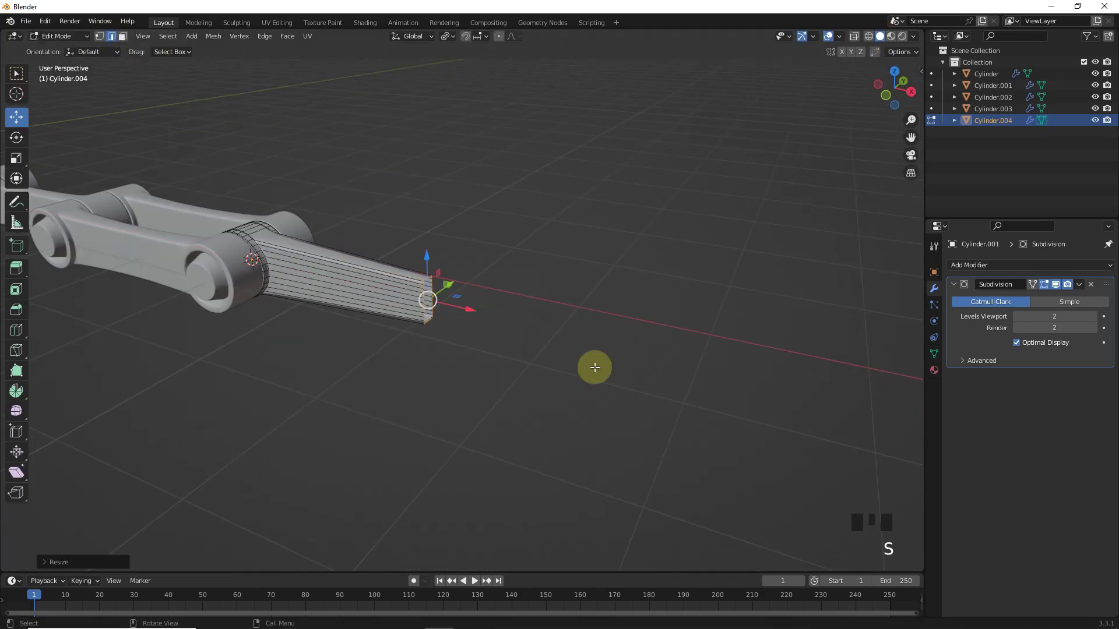
key(e)
right_click(807, 391)
key(s)
click(742, 374)
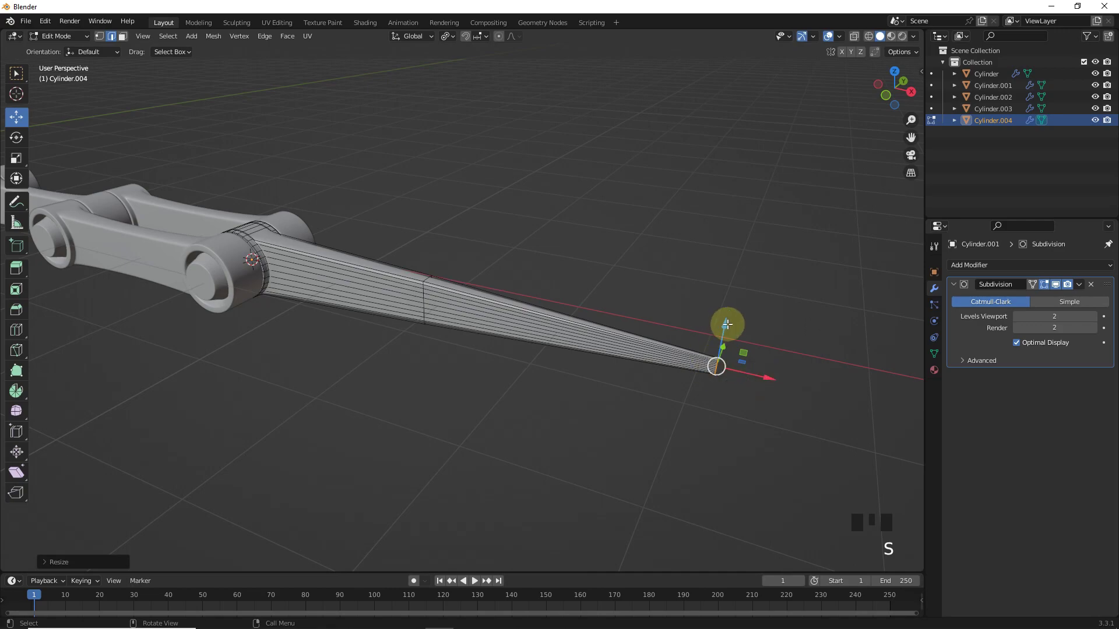
Bend the tip downward in front view (rz4) and bevel the edge loop at the bend
key(KP_1)
drag(702, 265, 704, 379)
text(rz4)
click(764, 375)
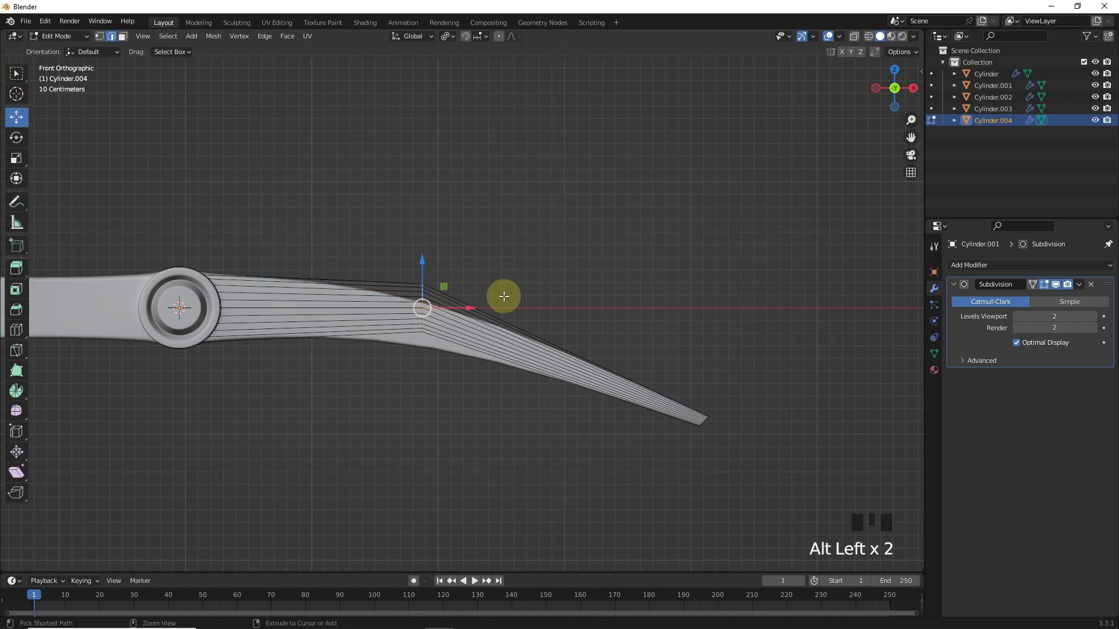
key(ctrl+b)
click(527, 297)
key(Tab)
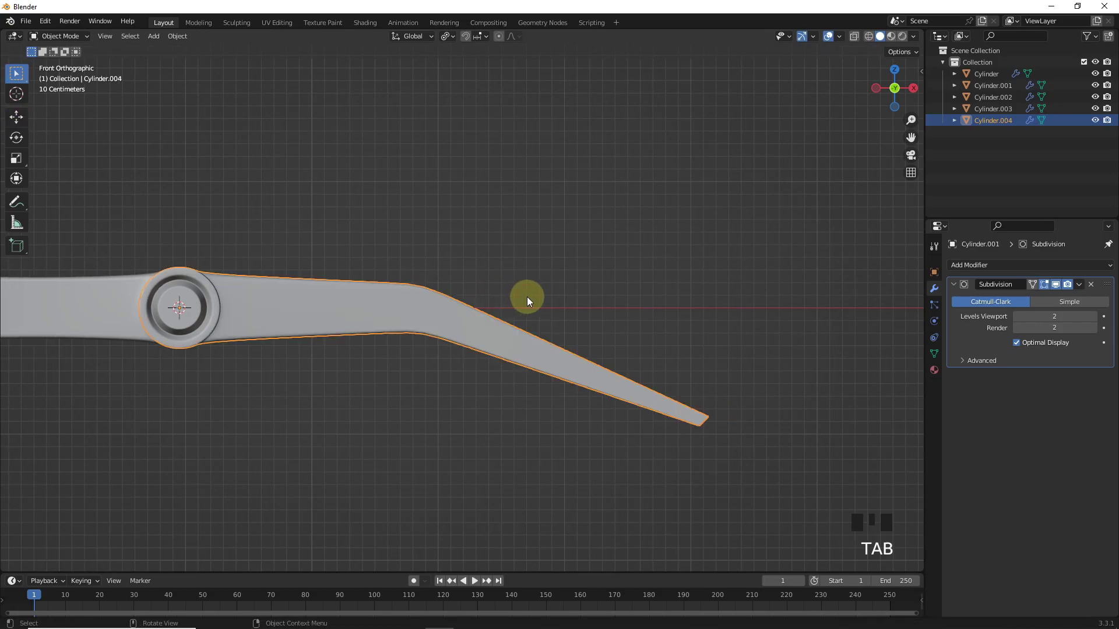
Duplicate the middle chain link and snap the copy to the 3D cursor
click(527, 297)
middle_drag(694, 299, 769, 364)
shift+middle_drag(431, 350, 757, 47)
click(341, 321)
key(Tab)
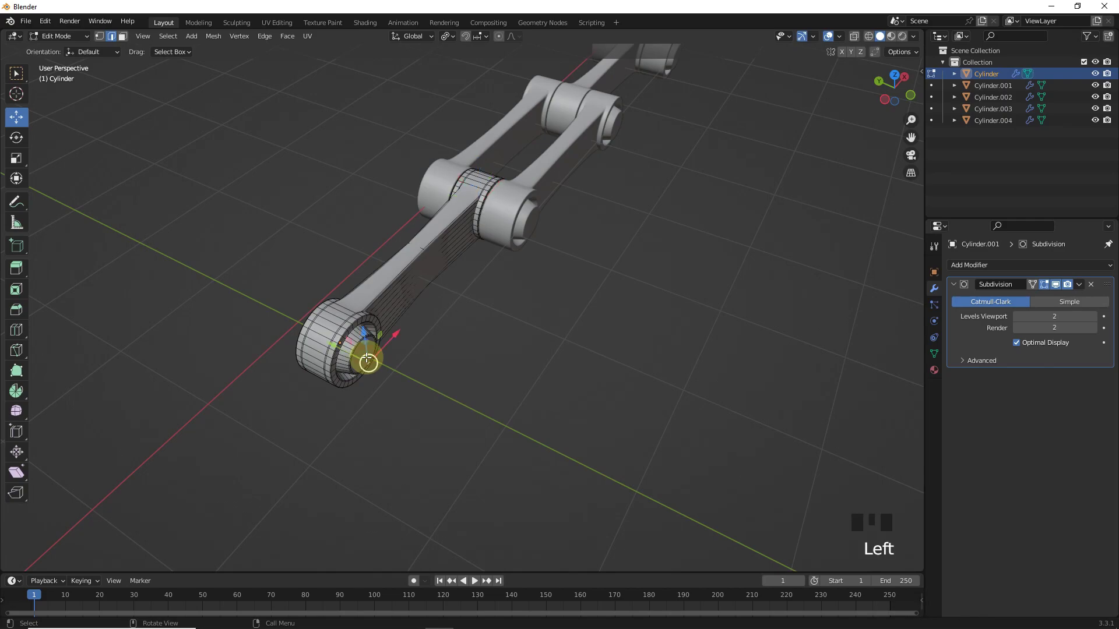
key(Tab)
scroll(532, 362, down, 2)
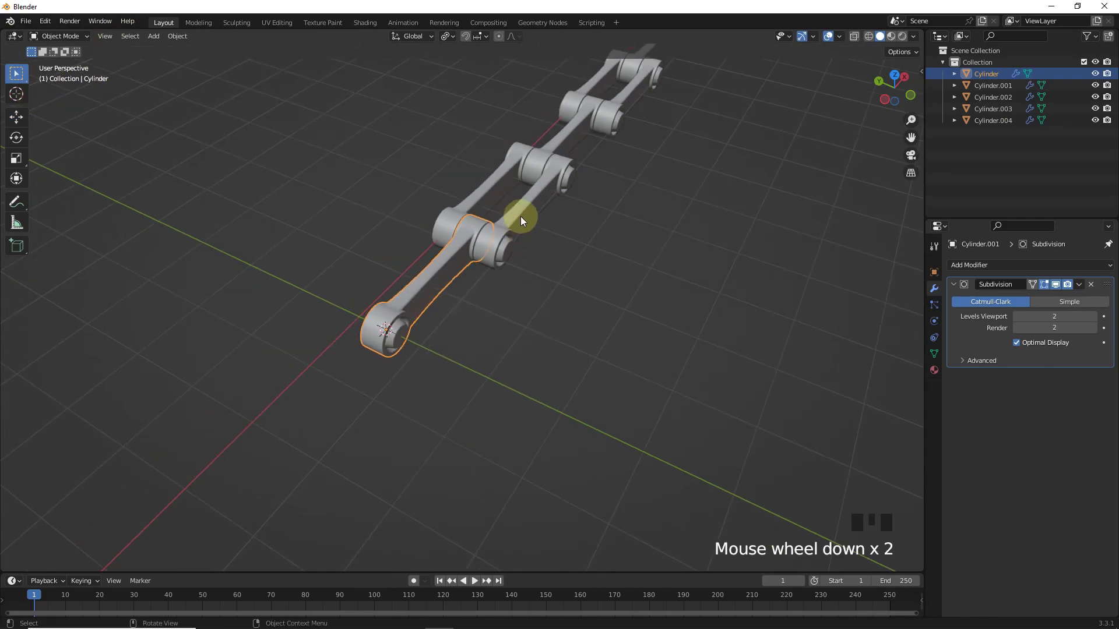
click(516, 220)
key(shift+d)
key(shift+s)
click(592, 236)
Rotate the duplicate link about global Y so it stands upright
middle_drag(592, 236, 439, 279)
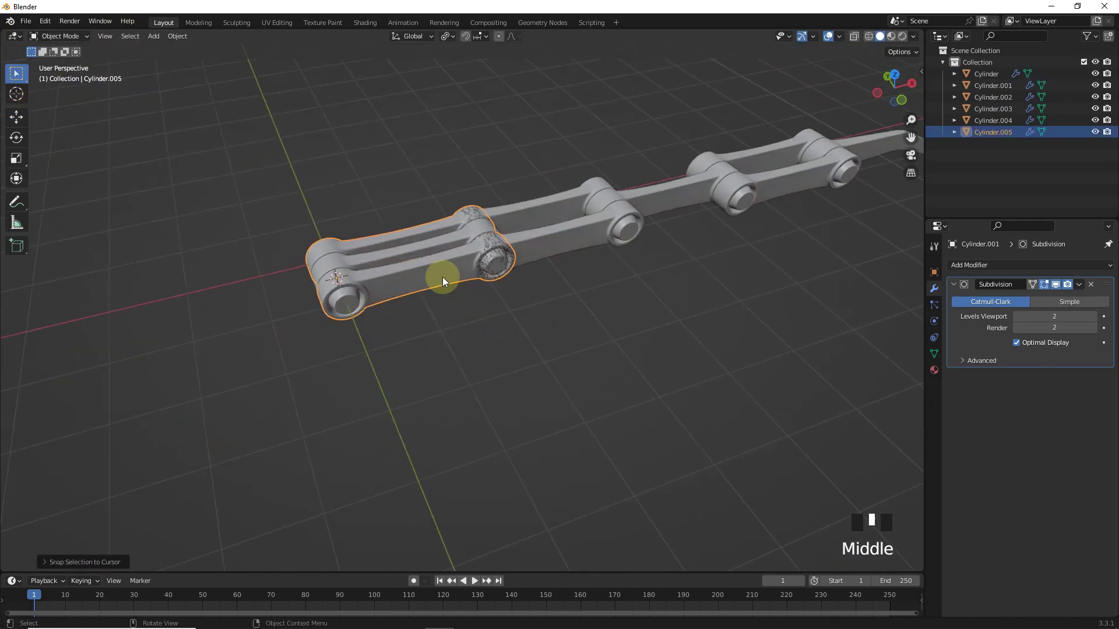
key(r)
key(y)
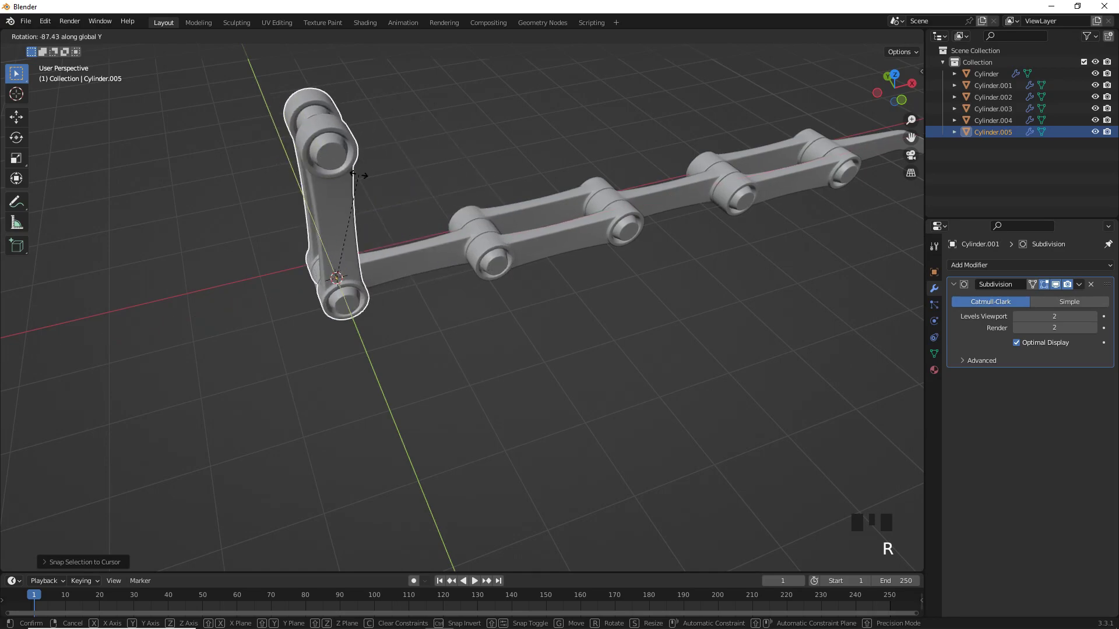
click(360, 175)
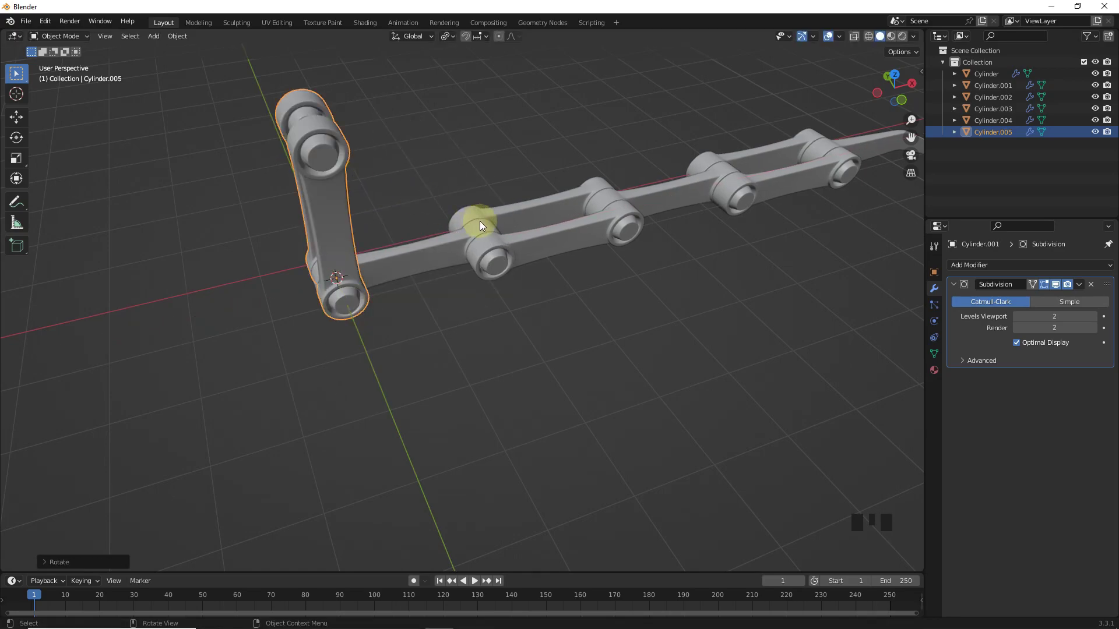
mouse_move(479, 226)
middle_down()
mouse_move(530, 190)
mouse_move(474, 215)
mouse_move(474, 230)
middle_up()
Snap the 3D cursor to the upright link and reset its origin via Object > Set Origin
key(Tab)
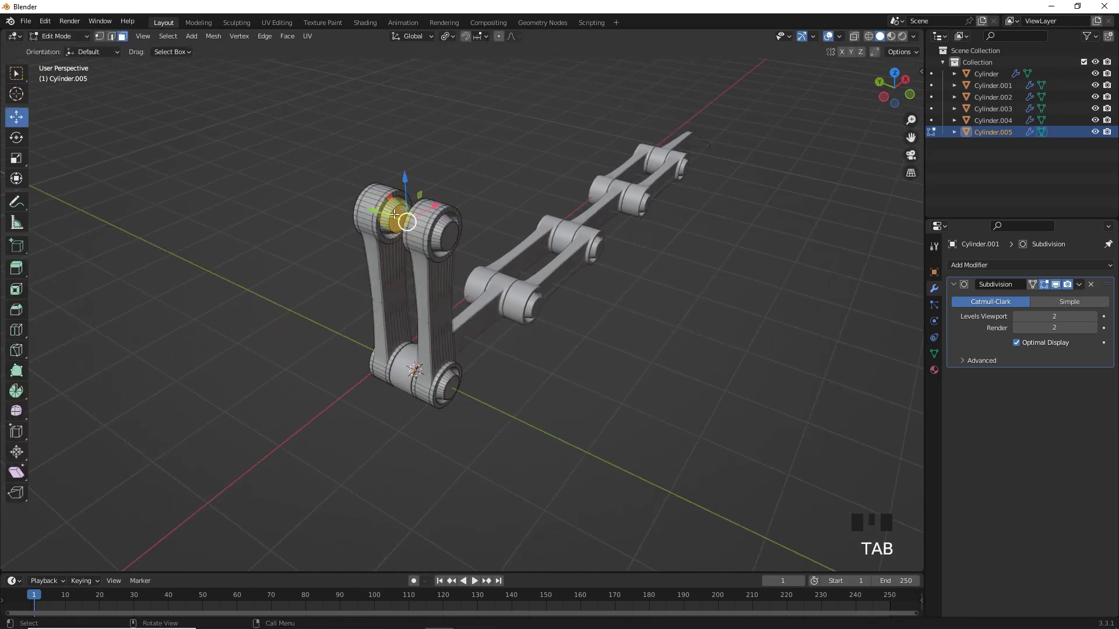
key(shift+s)
key(Tab)
click(177, 36)
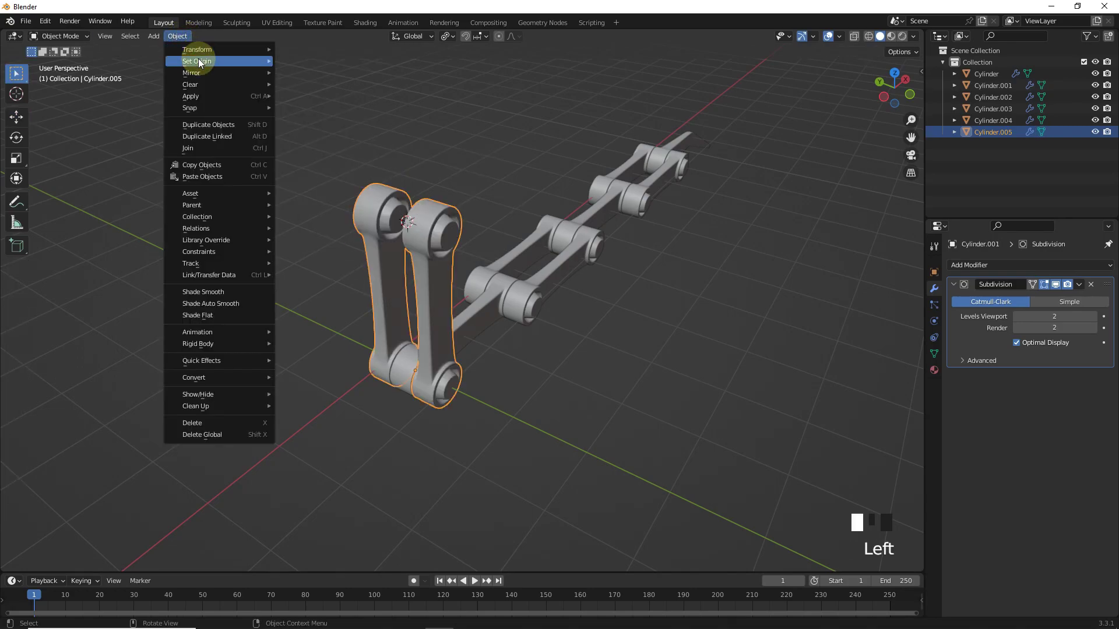
mouse_move(199, 63)
click(295, 81)
Rotate the upright link about global X and add a single-bone armature
key(r)
key(x)
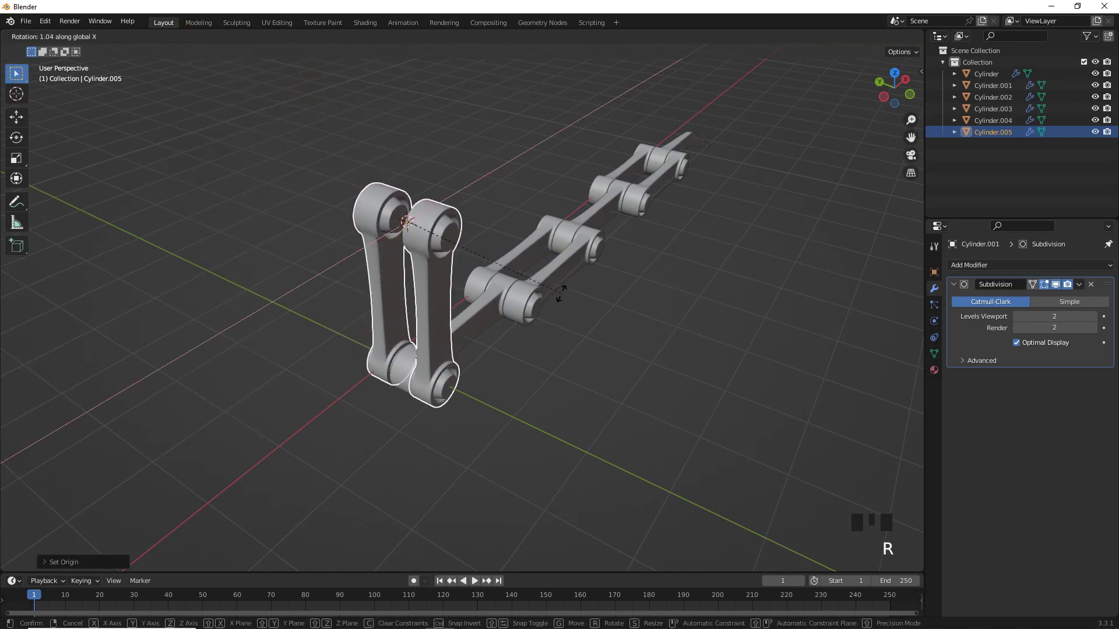
click(594, 257)
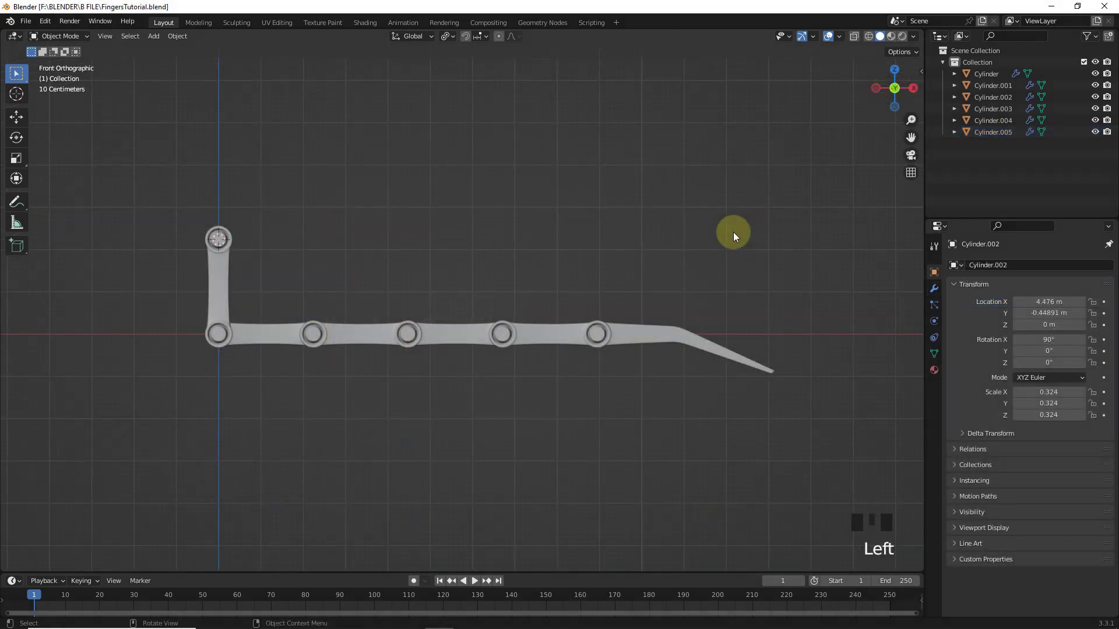
key(shift+a)
click(733, 232)
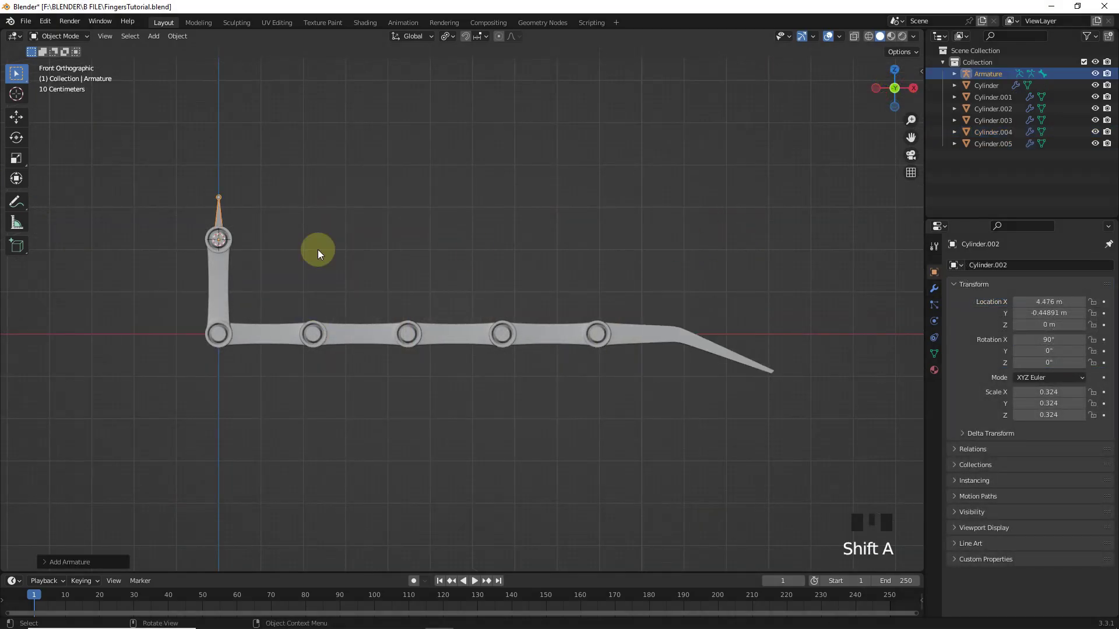
Turn on In Front in the armature's Viewport Display and pan toward the upright link
click(936, 454)
click(936, 437)
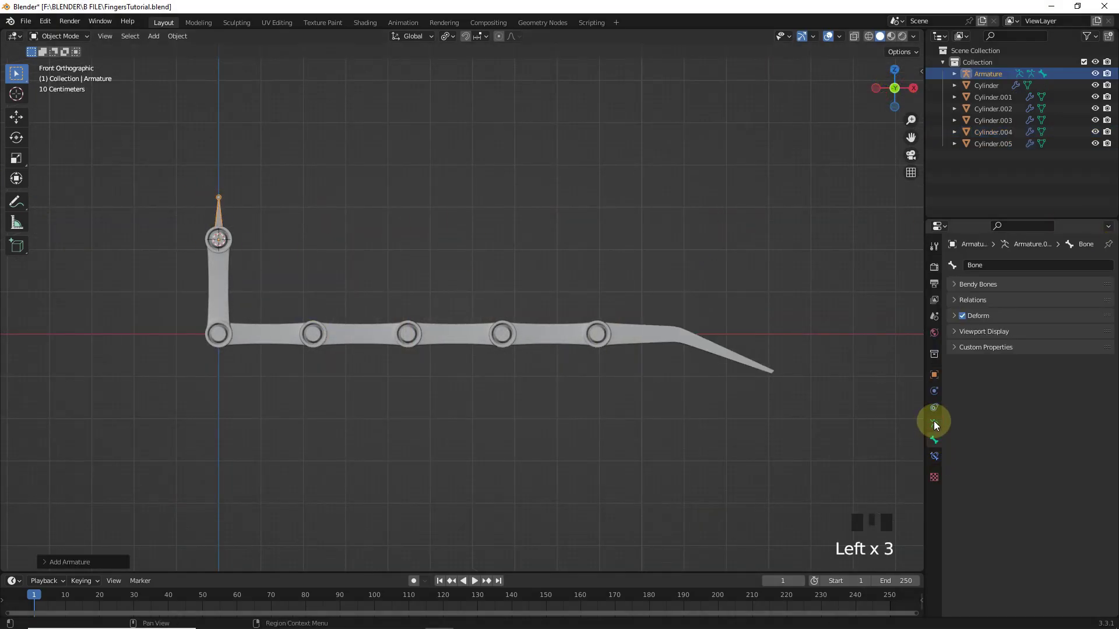
click(935, 424)
click(963, 438)
click(1023, 506)
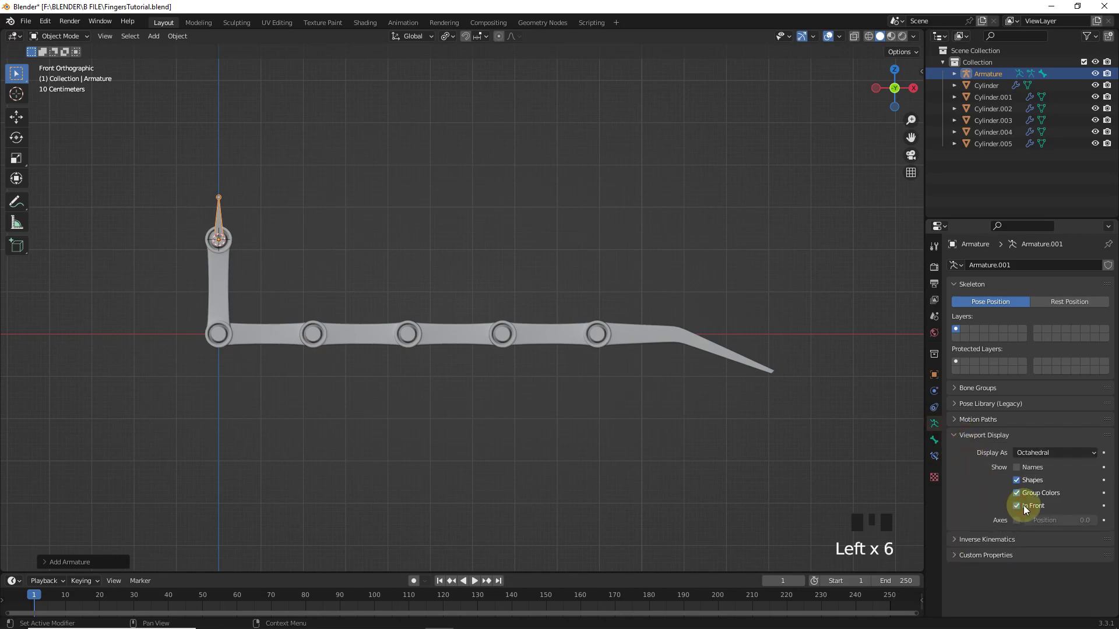
scroll(251, 229, up, 3)
shift+middle_drag(251, 229, 434, 256)
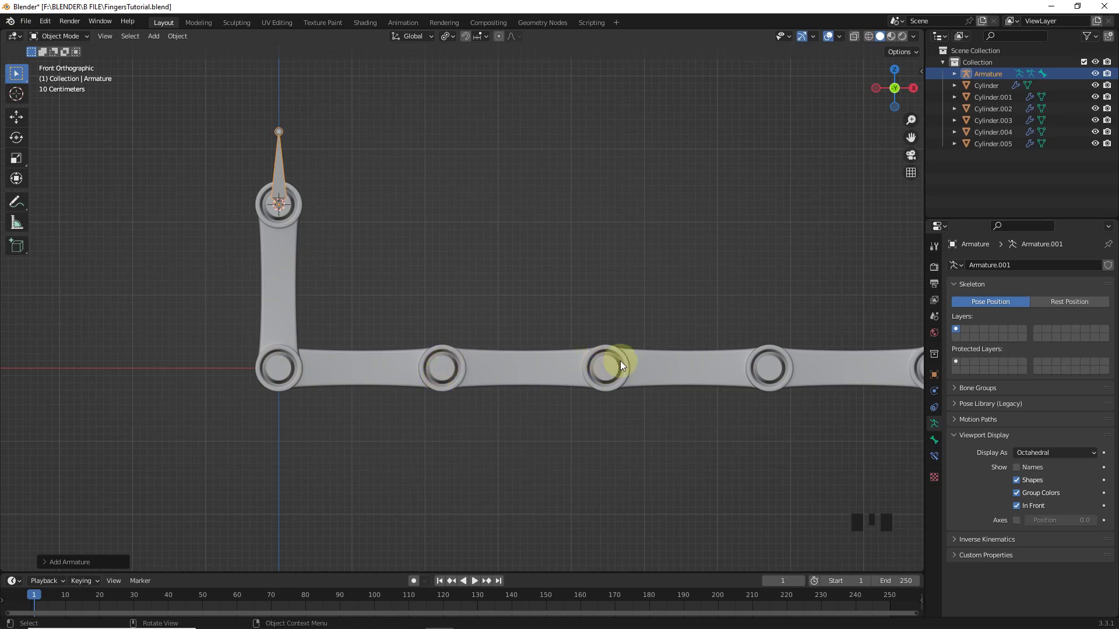
shift+middle_drag(620, 361, 589, 366)
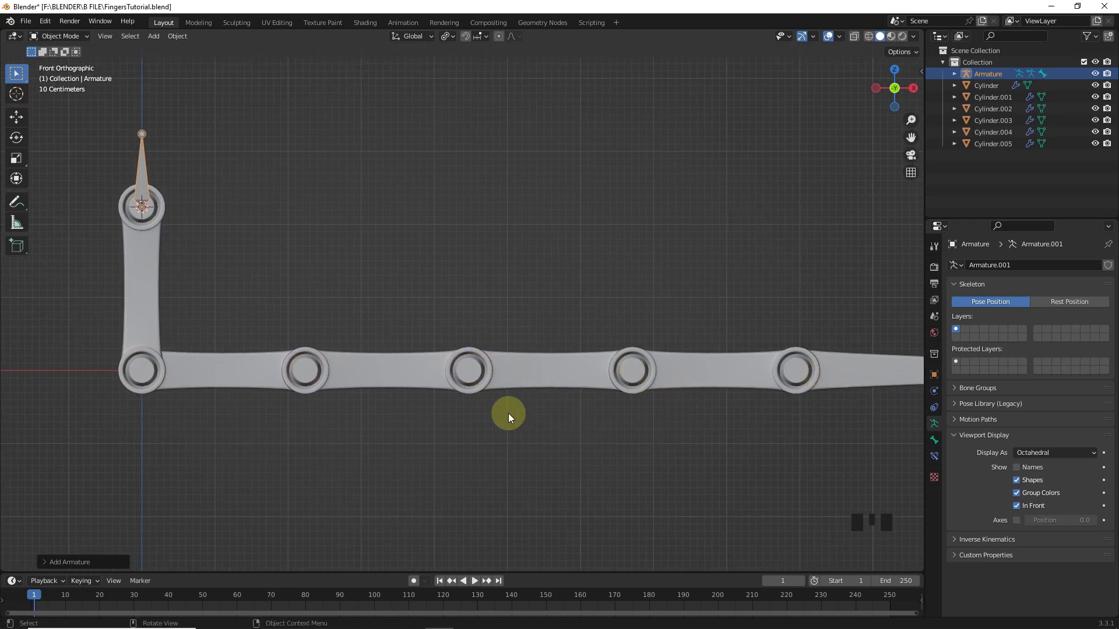
shift+middle_drag(391, 432, 561, 458)
Snap the upright bone's tip to the first horizontal link's origin
click(322, 311)
click(335, 316)
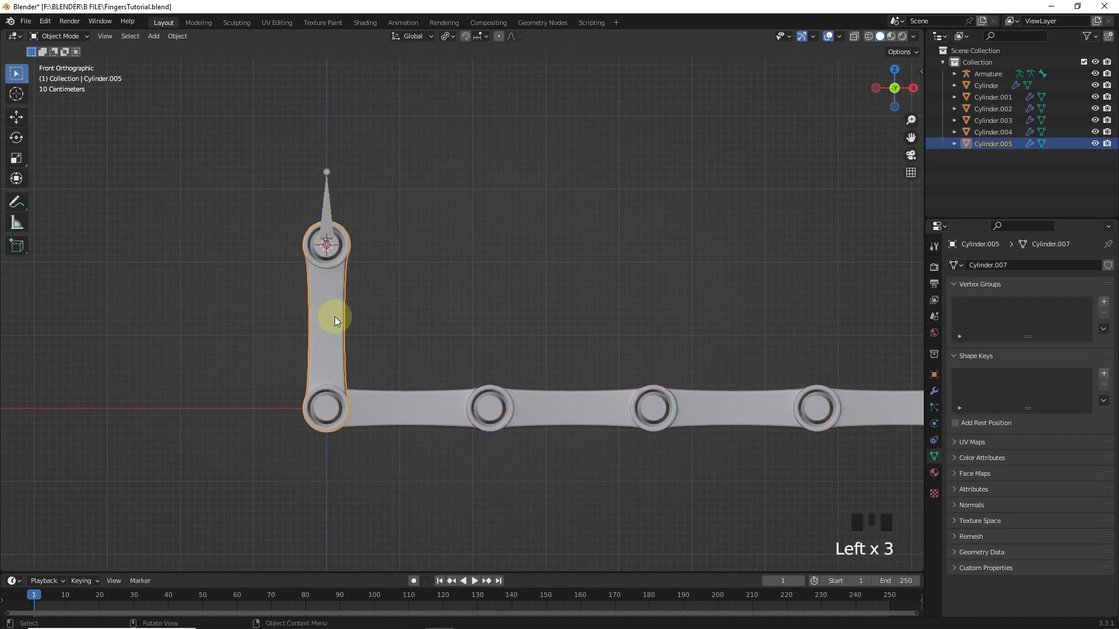
click(375, 404)
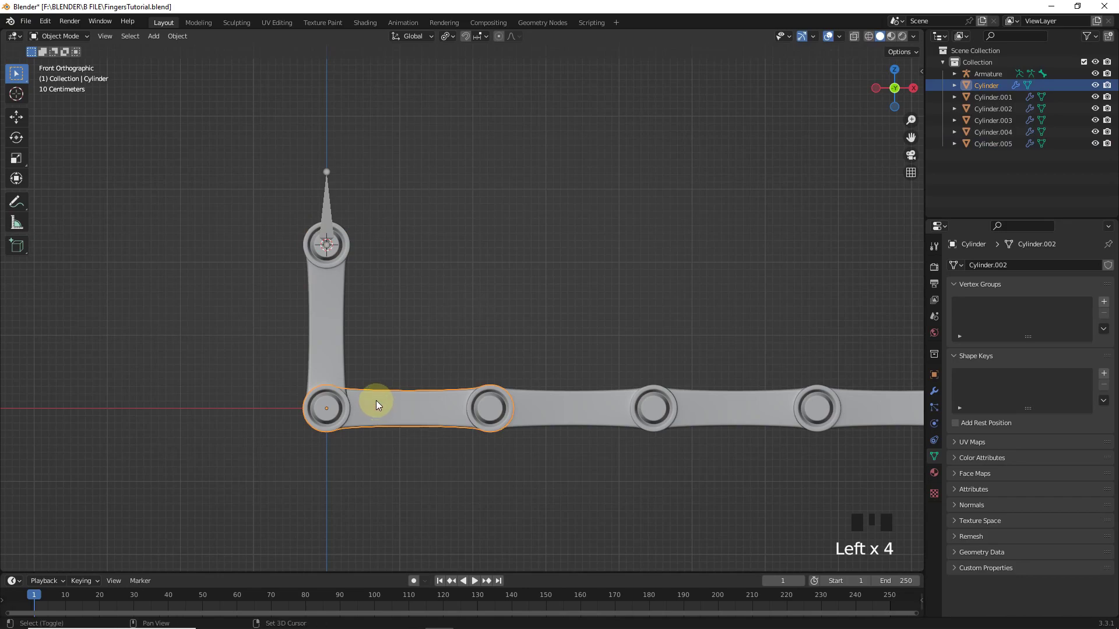
key(shift+s)
click(375, 467)
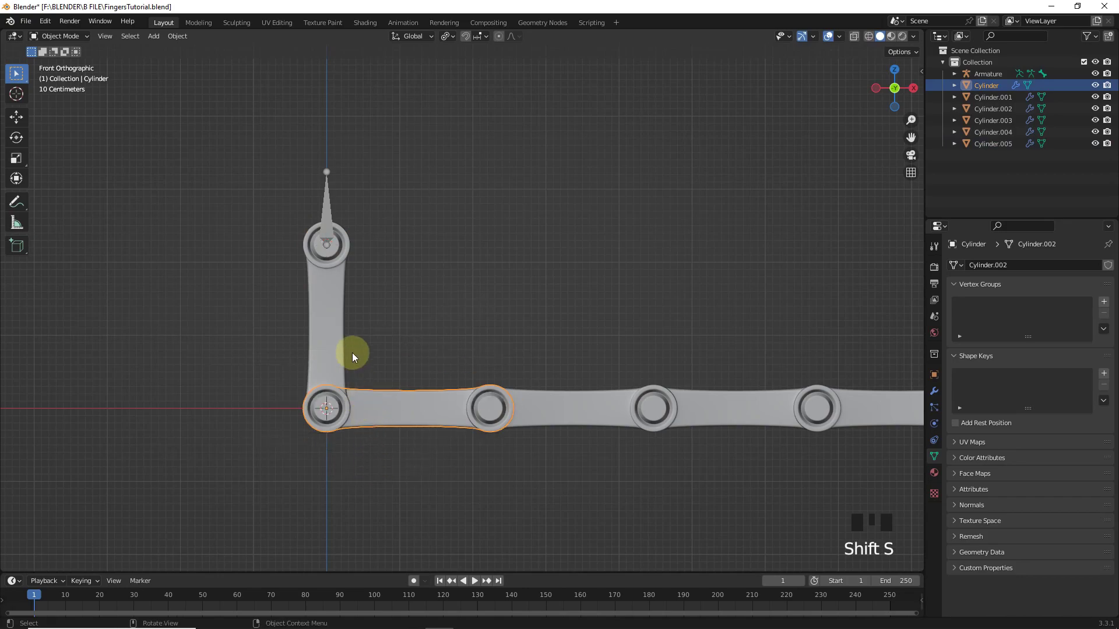
click(324, 222)
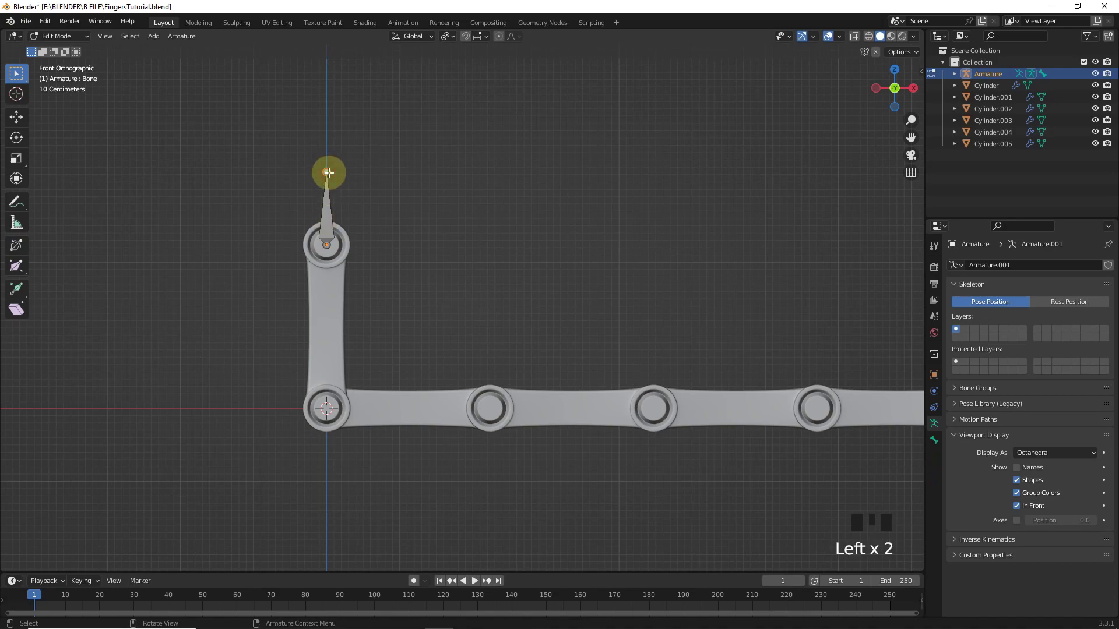
key(shift+s)
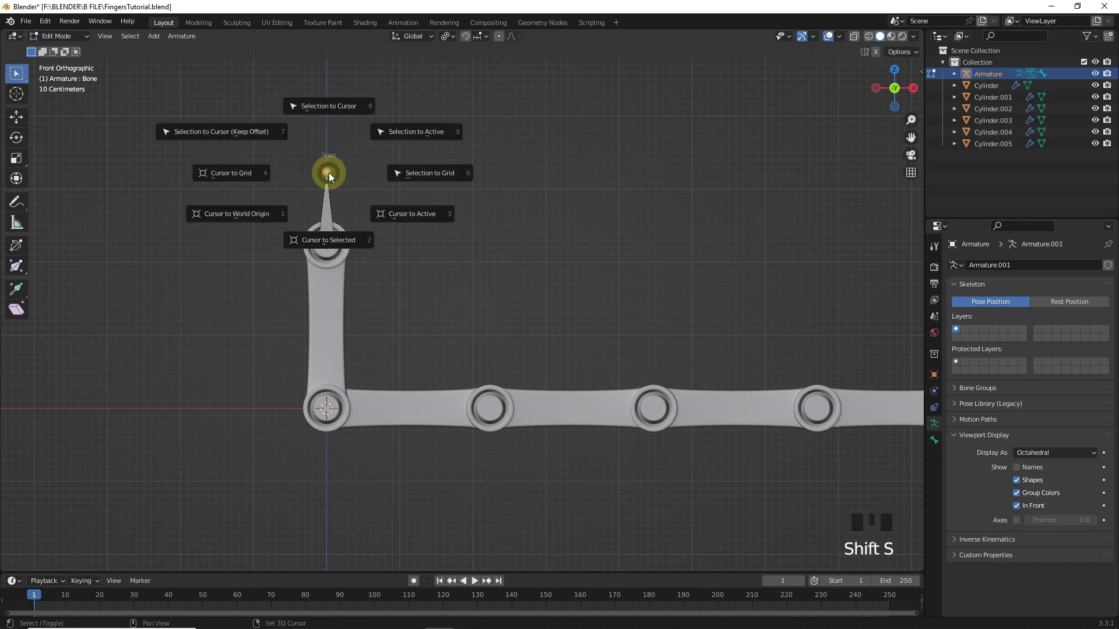
click(330, 107)
shift+middle_drag(336, 122, 251, 328)
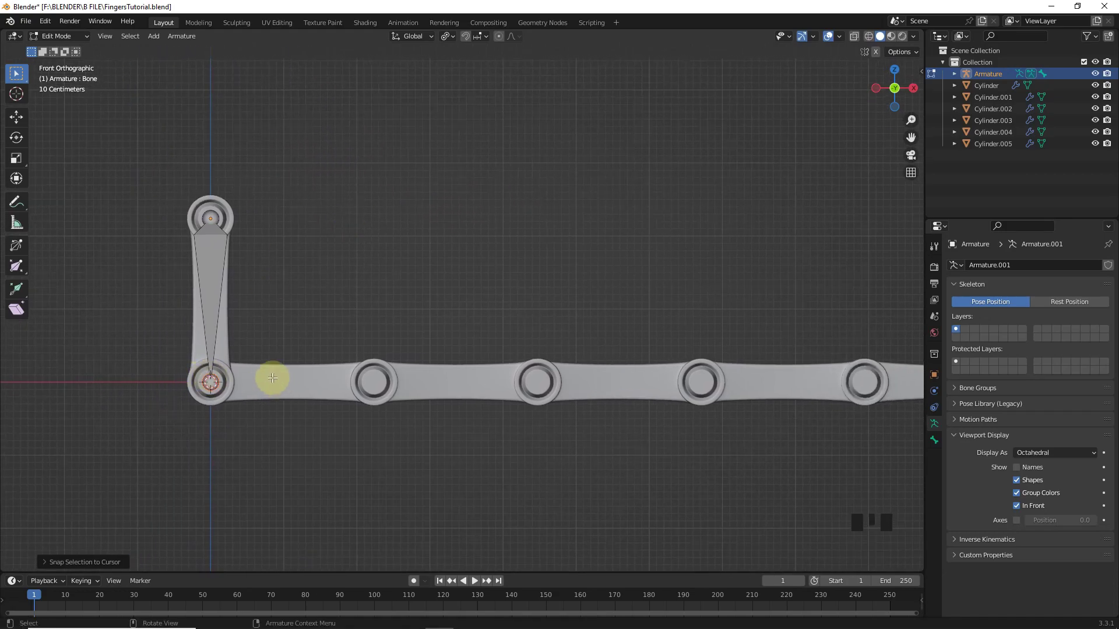
Extrude a new bone from the chain end to the origin of the second link, Cylinder.001
click(63, 49)
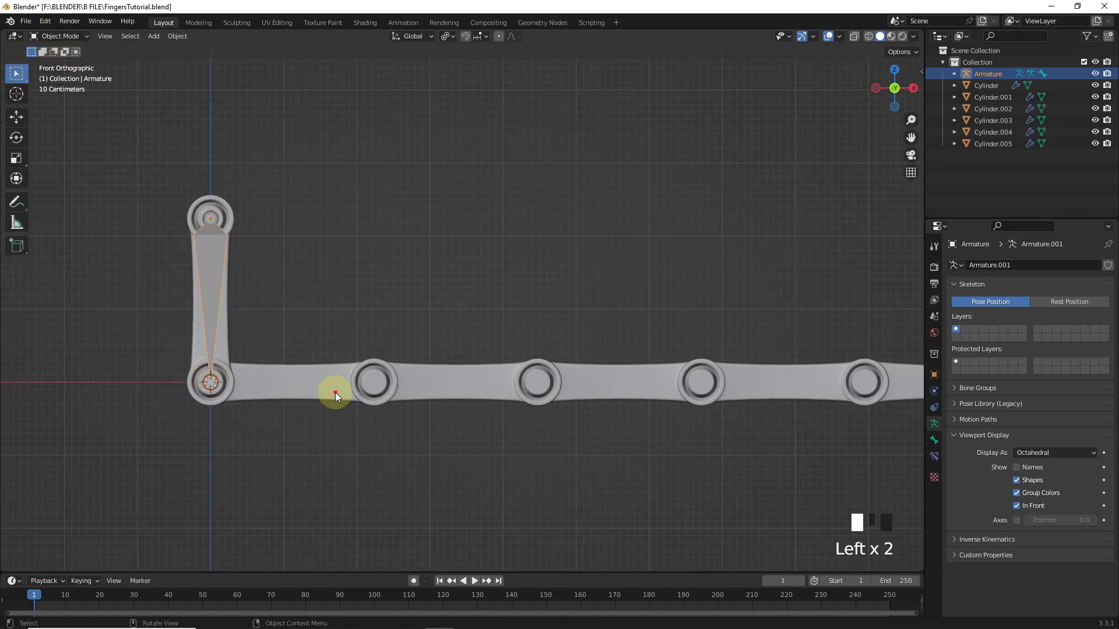
click(335, 395)
click(482, 391)
key(shift+s)
click(482, 456)
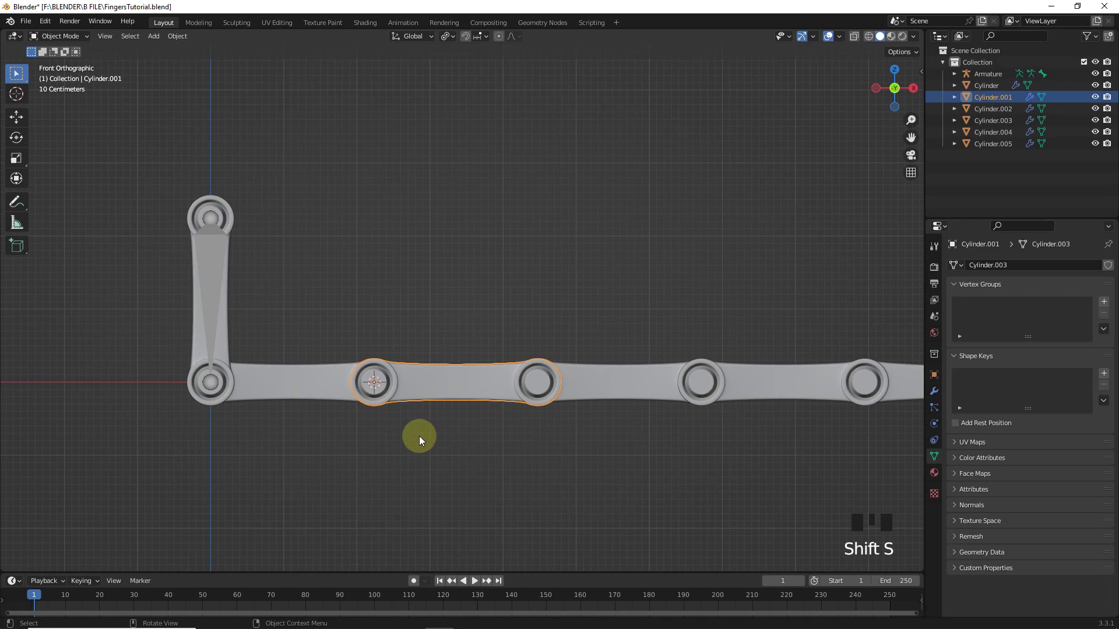
click(208, 389)
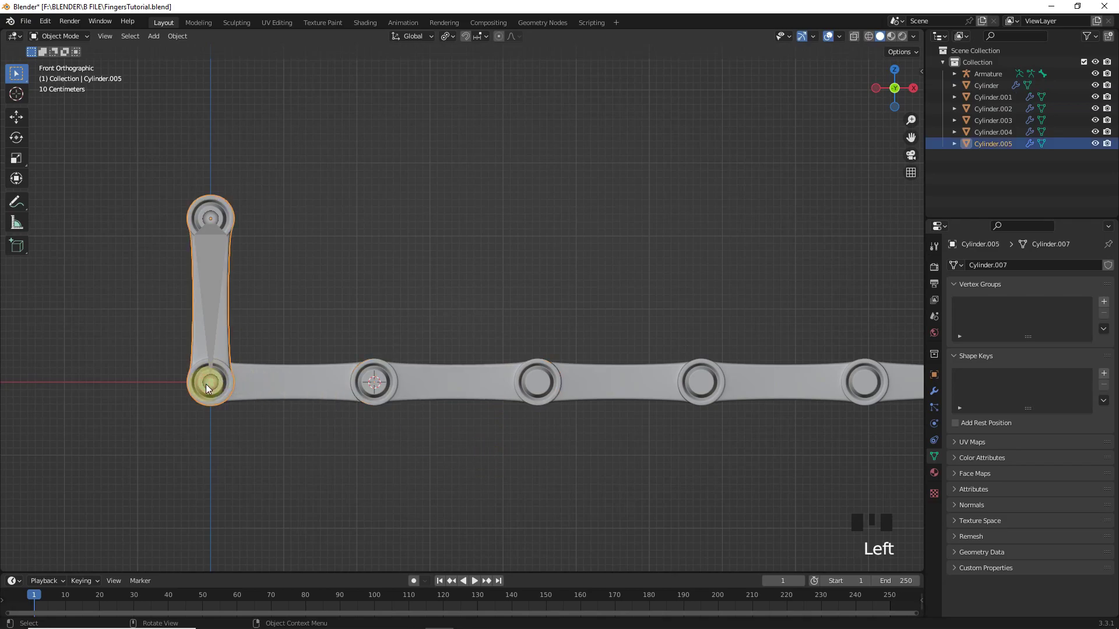
click(212, 324)
key(Tab)
key(e)
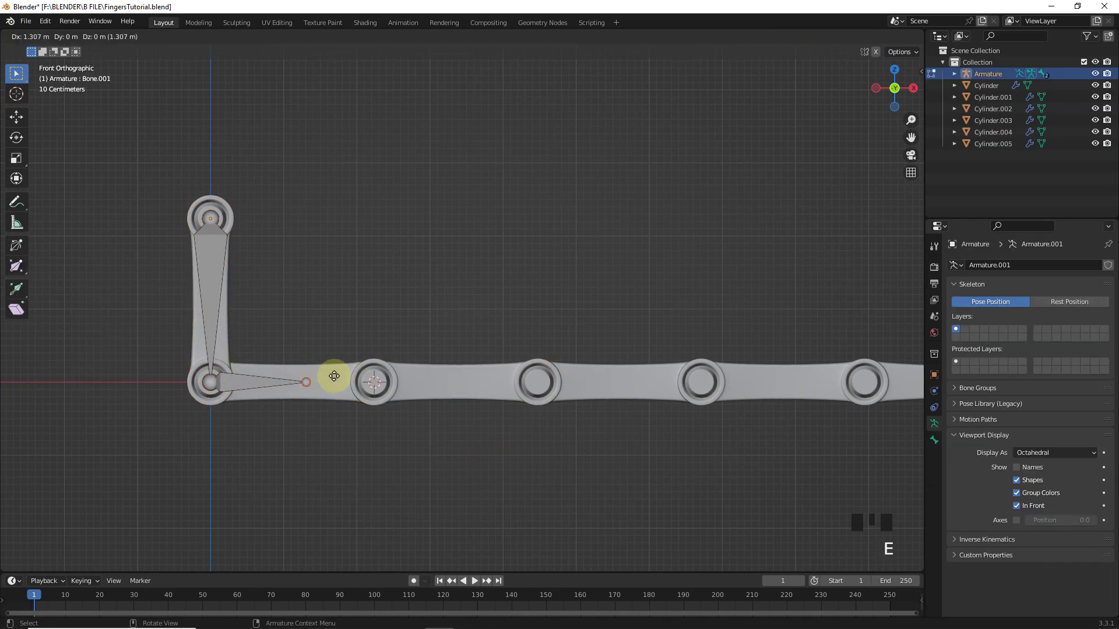
click(376, 379)
key(shift+s)
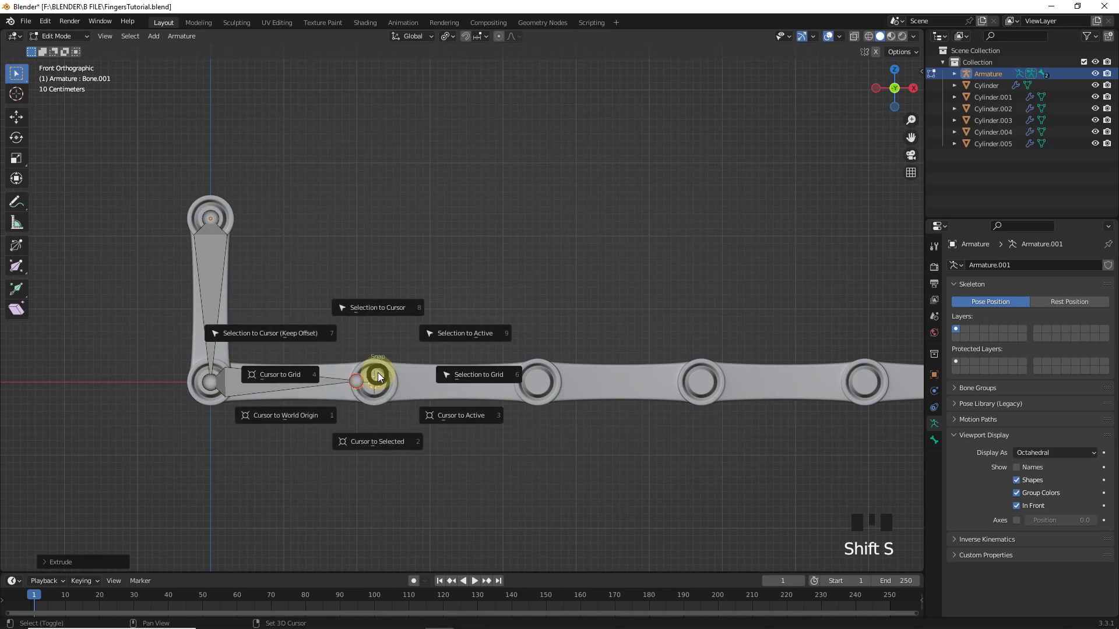
click(380, 304)
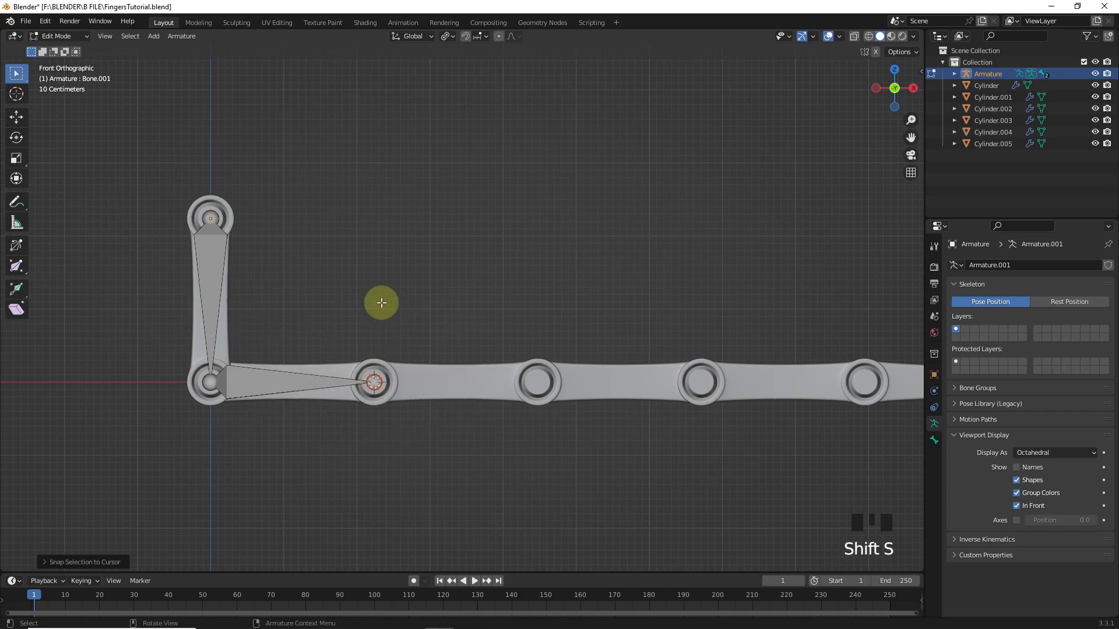
Extrude another bone ending at the next finger segment's joint
key(Tab)
click(624, 393)
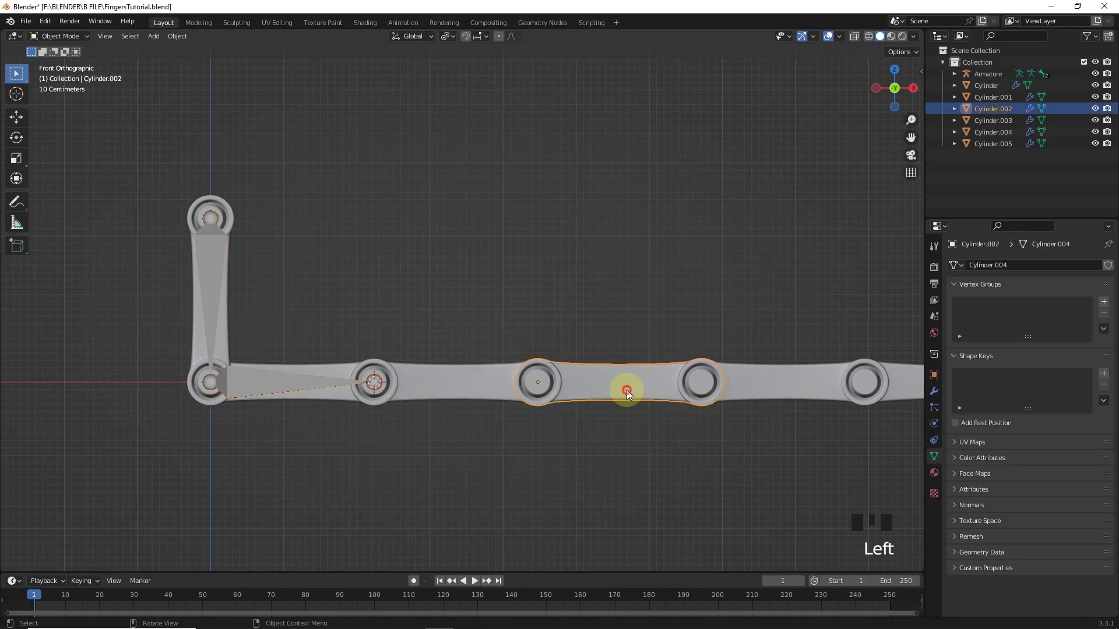
key(shift+s)
click(624, 457)
click(374, 384)
key(Tab)
key(e)
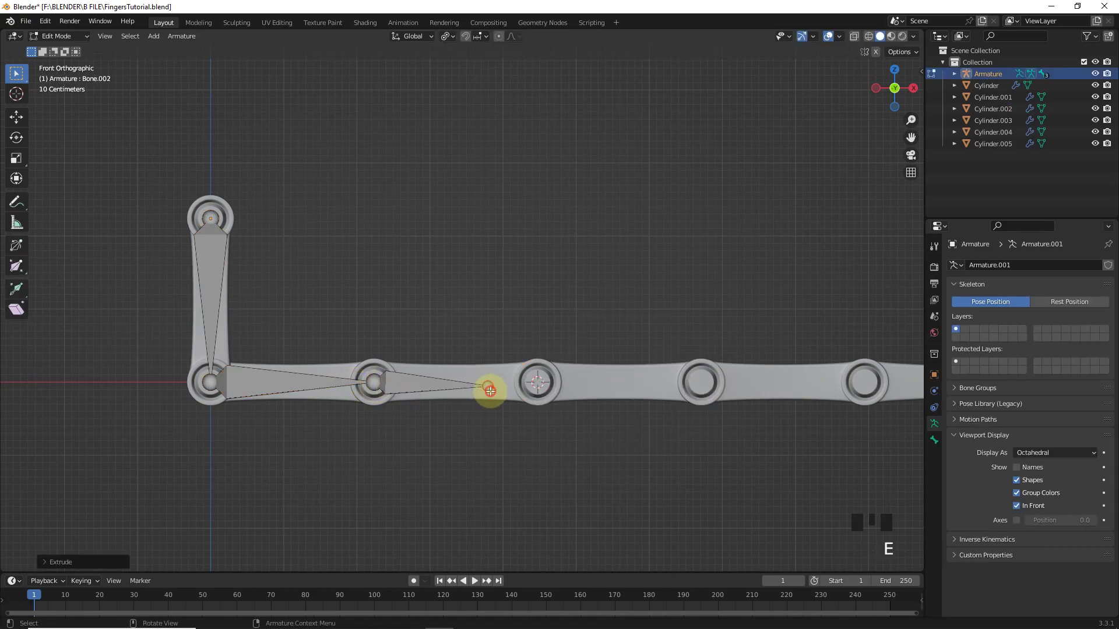
click(487, 392)
key(shift+s)
click(525, 317)
shift+middle_drag(594, 391, 417, 393)
Add a bone reaching the following joint cylinder along the finger
key(Tab)
click(561, 373)
key(shift+s)
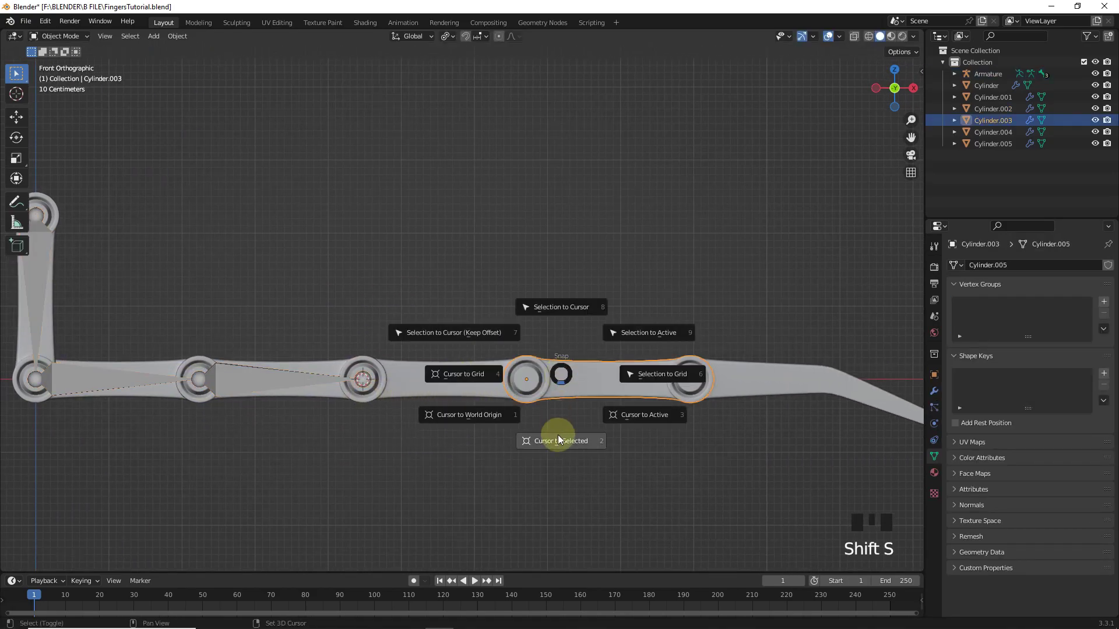
click(558, 438)
click(327, 377)
key(Tab)
key(e)
click(519, 381)
key(shift+s)
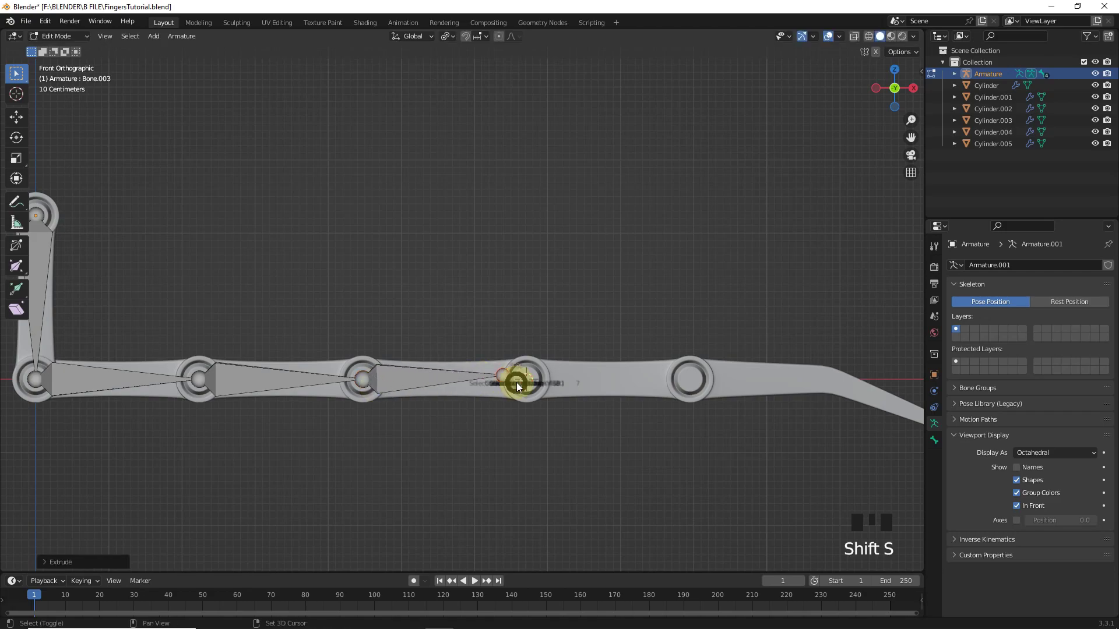
click(607, 358)
Extend the bone chain to the last joint before the claw
key(Tab)
click(683, 376)
shift+middle_drag(683, 377, 604, 387)
key(shift+s)
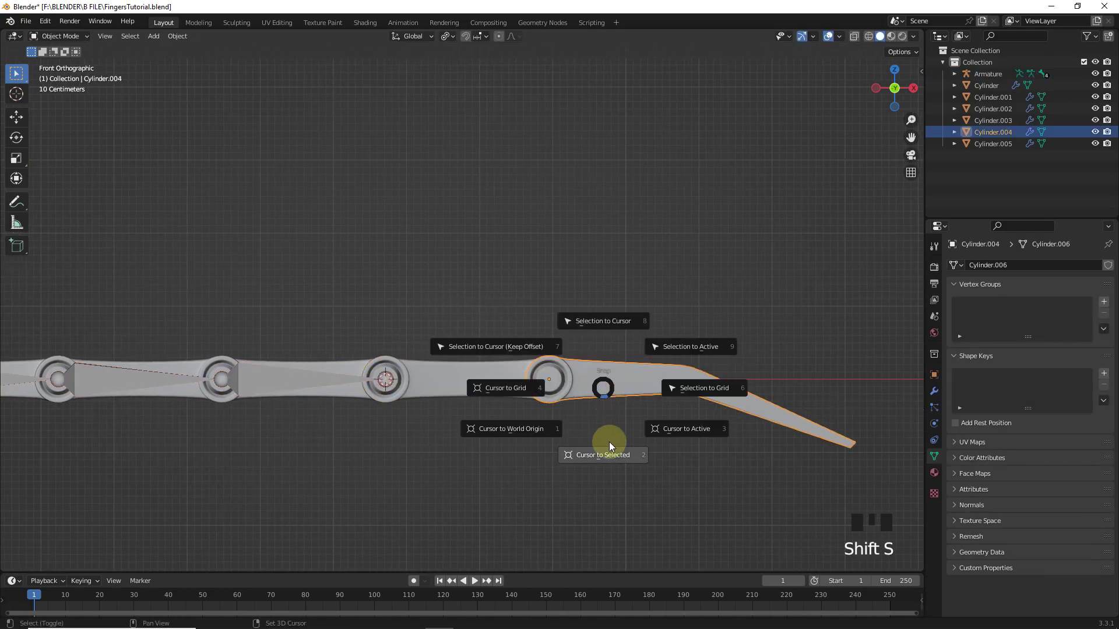
click(610, 442)
click(405, 379)
key(Tab)
key(e)
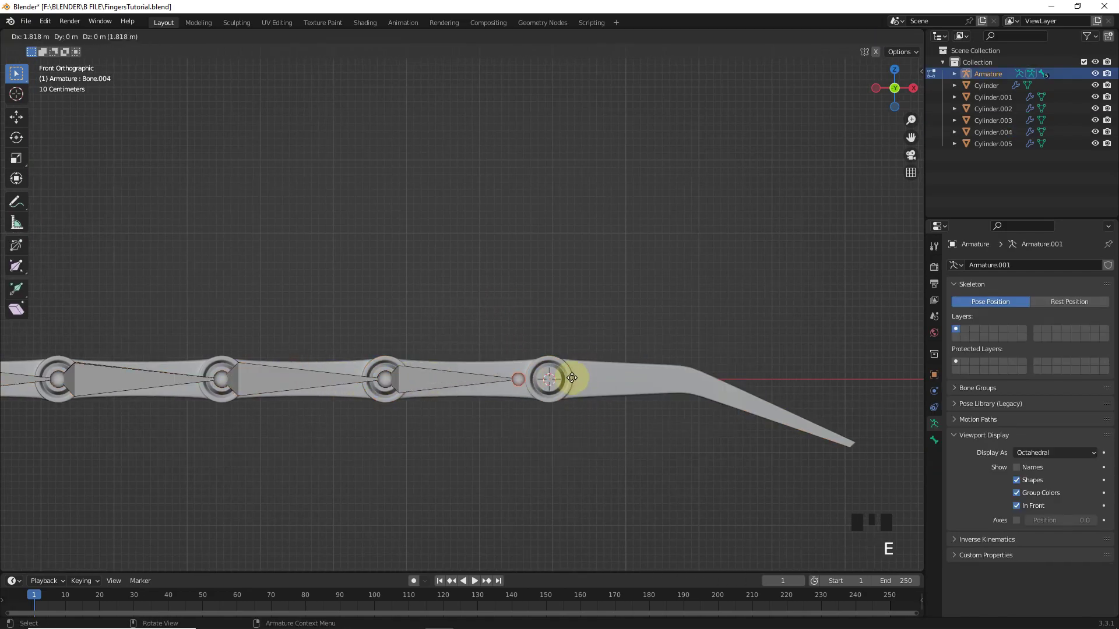
click(574, 380)
key(shift+s)
click(593, 300)
shift+middle_drag(624, 399, 408, 341)
Place the 3D cursor at the claw point by selecting the tip edges in wireframe
key(Tab)
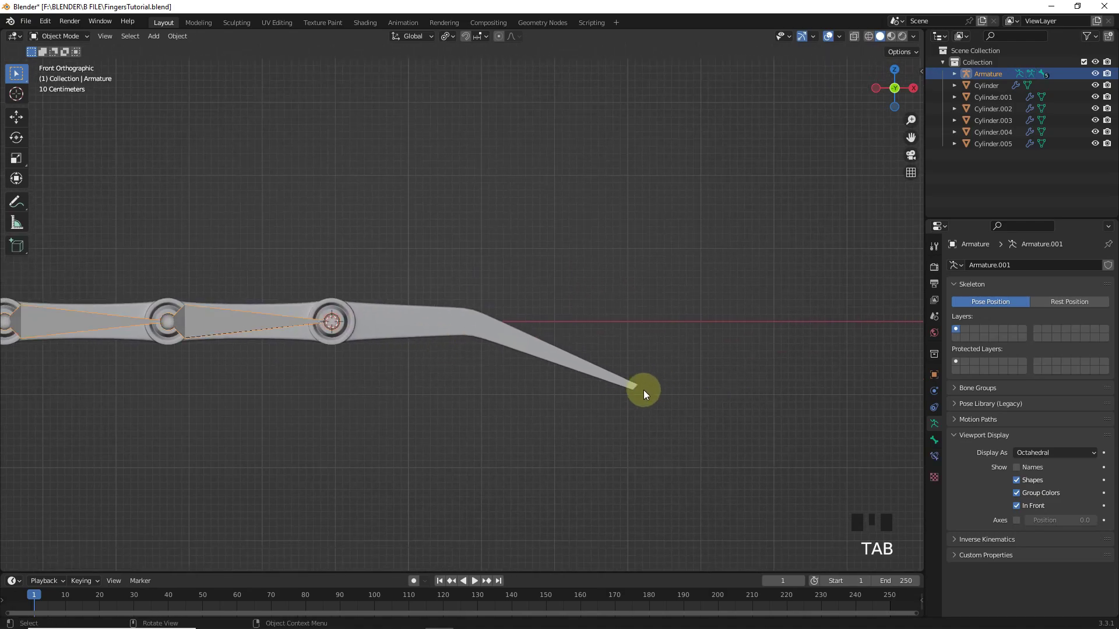
click(635, 386)
key(Tab)
click(869, 38)
click(609, 366)
key(shift+s)
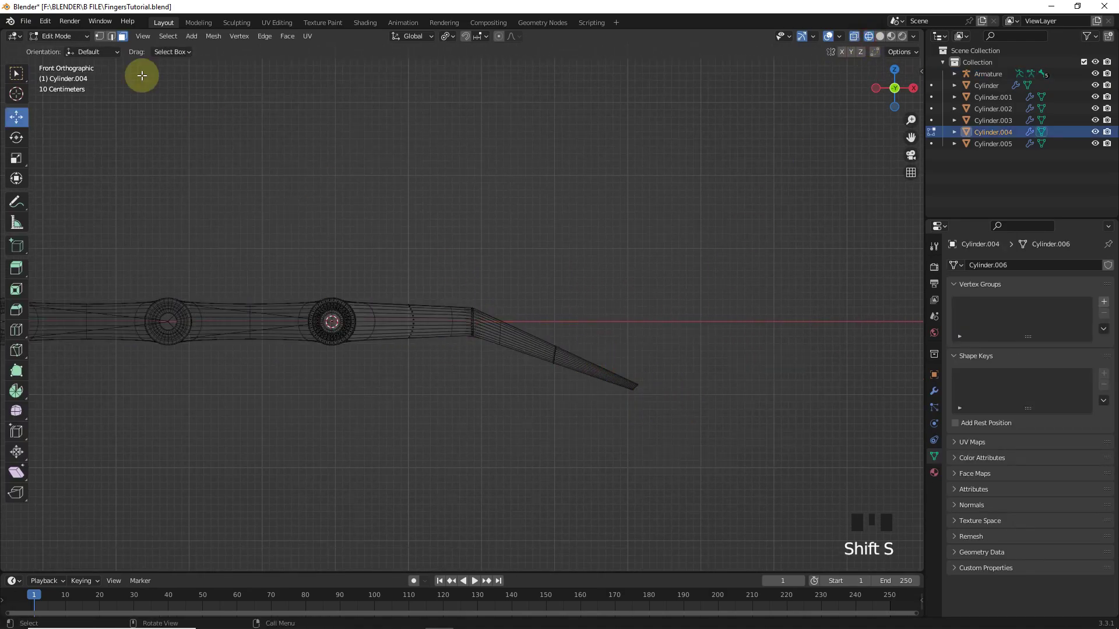
click(111, 37)
drag(623, 351, 680, 430)
key(shift+s)
click(680, 455)
key(Tab)
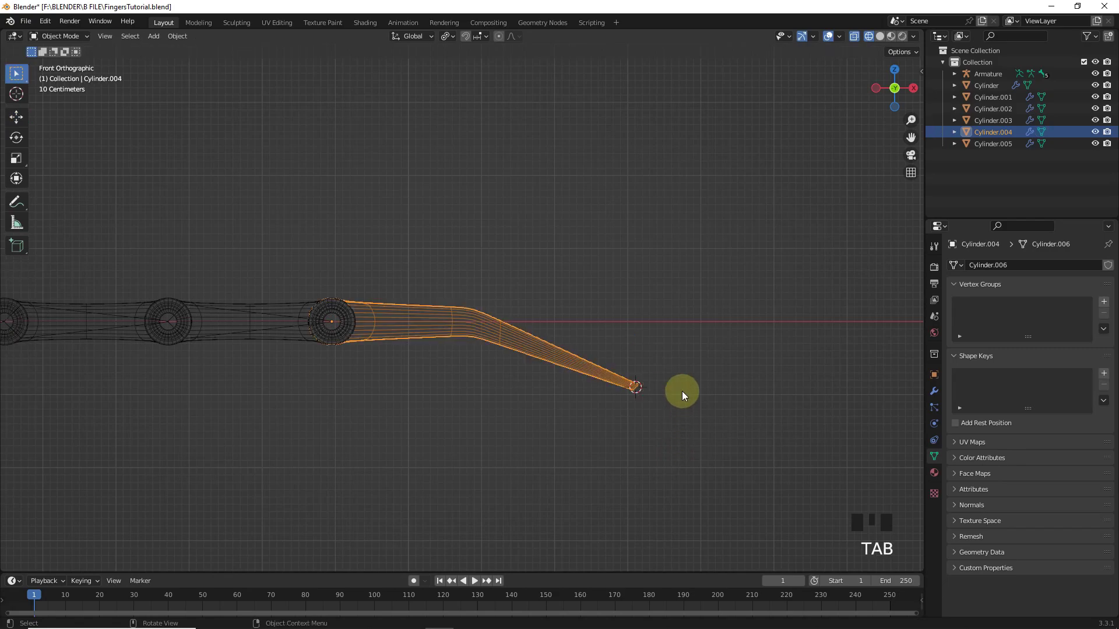
Extrude the final bone and snap its tip to the claw point
click(879, 36)
click(331, 321)
key(Tab)
key(e)
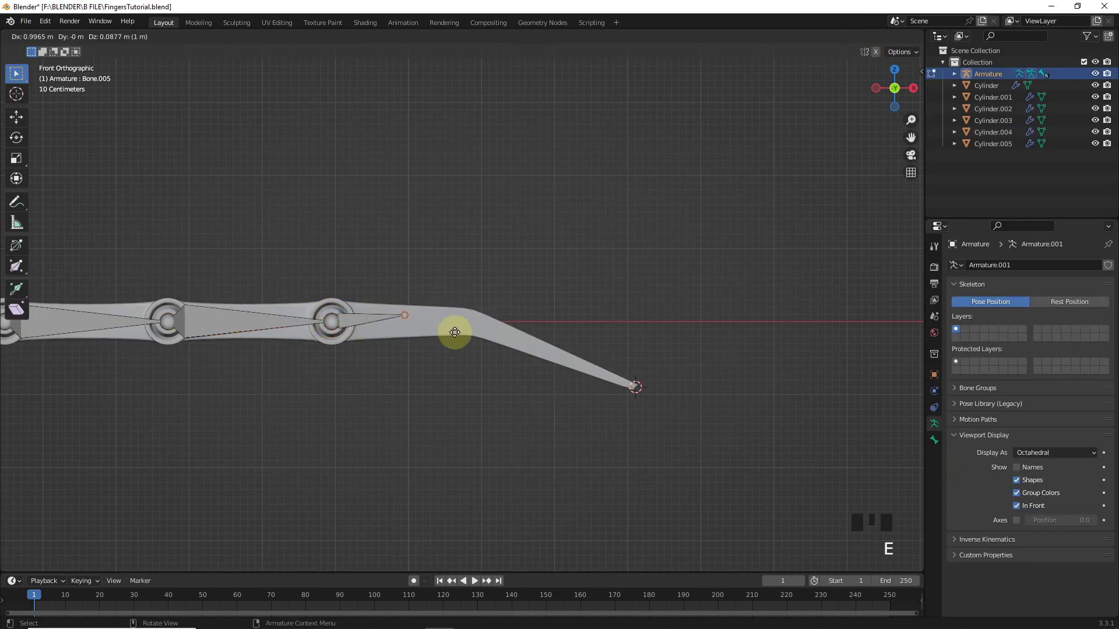
click(585, 392)
key(shift+s)
click(588, 332)
shift+middle_drag(418, 387, 449, 412)
scroll(610, 372, down, 3)
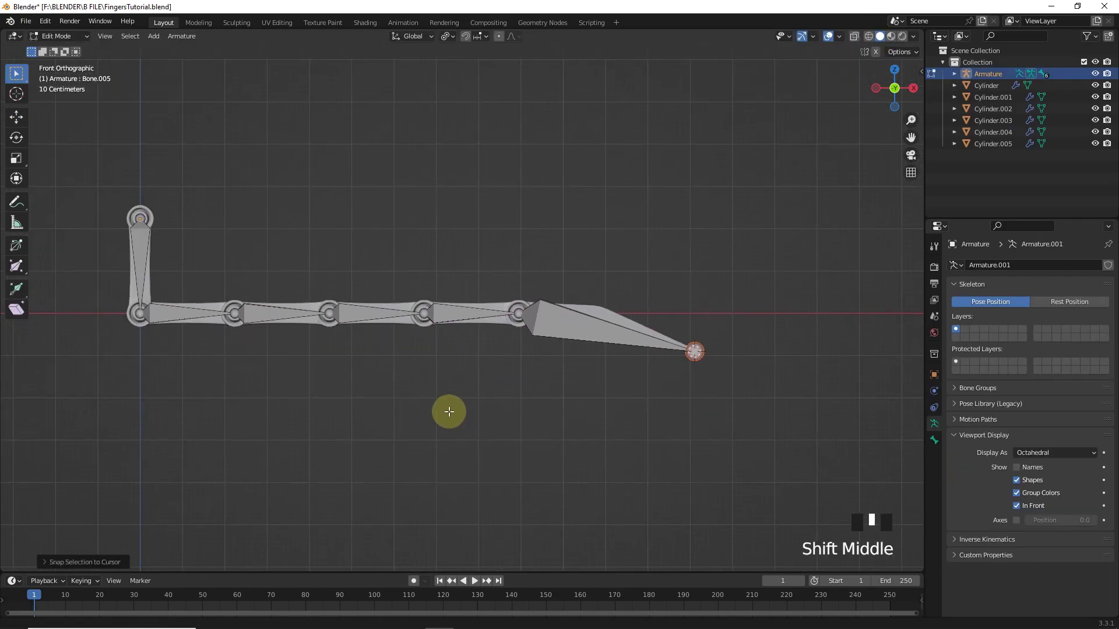
Clear the roll of each of the five finger bones with Alt+R
middle_drag(397, 296, 515, 398)
click(171, 353)
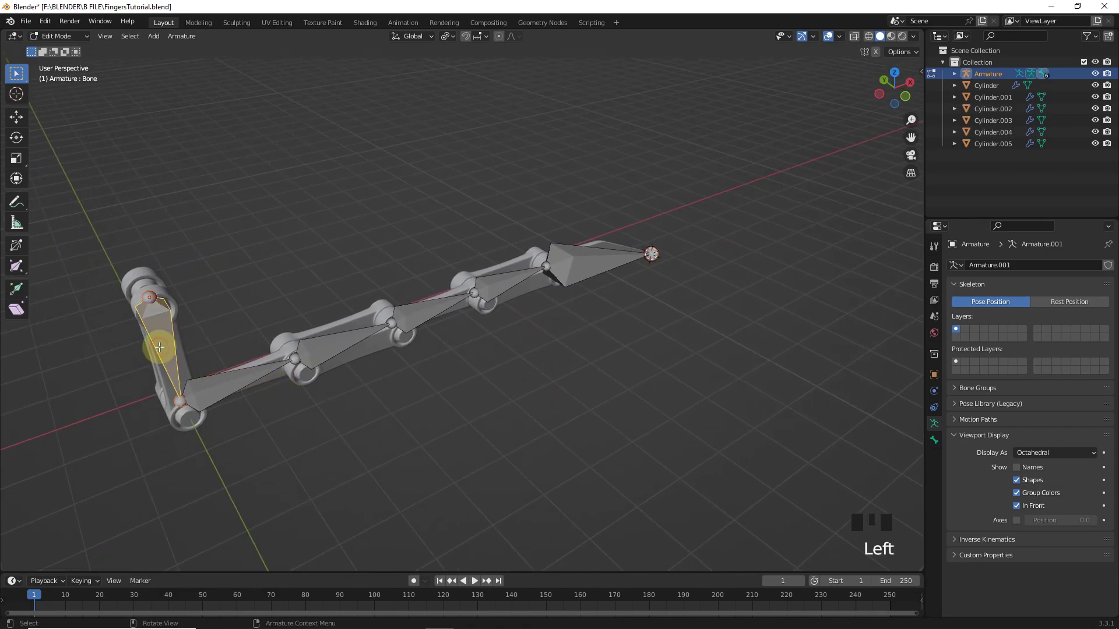
key(alt+r)
click(246, 384)
key(alt+r)
click(364, 347)
key(alt+r)
click(438, 314)
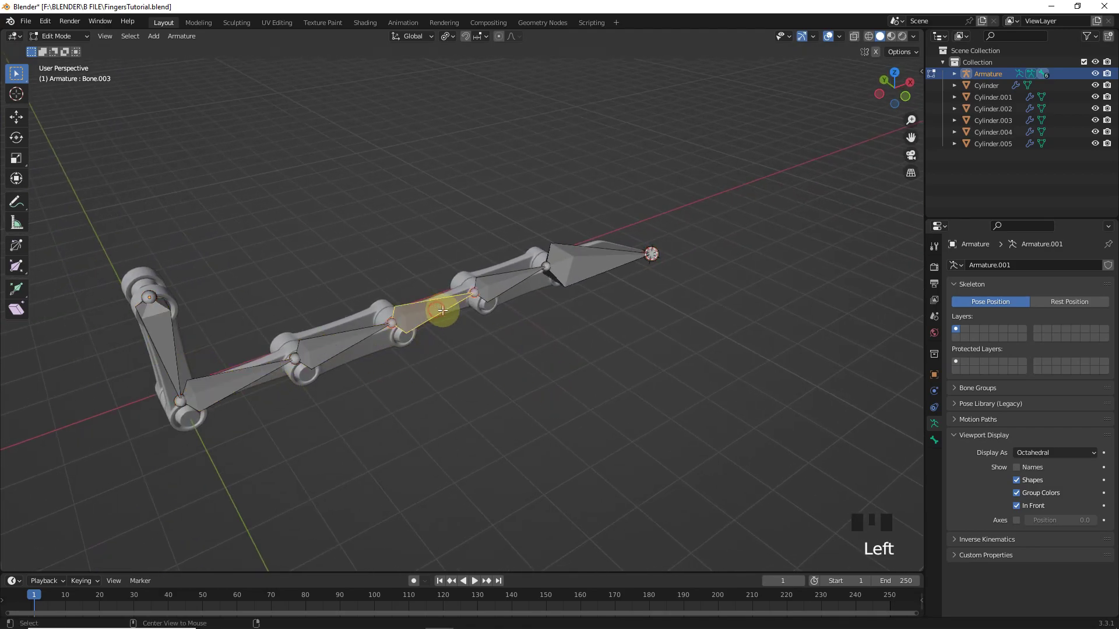
key(alt+r)
click(521, 289)
key(alt+r)
click(599, 257)
key(alt+r)
Add a short bone at the claw bone's tip and rotate it off the chain
key(Tab)
click(638, 346)
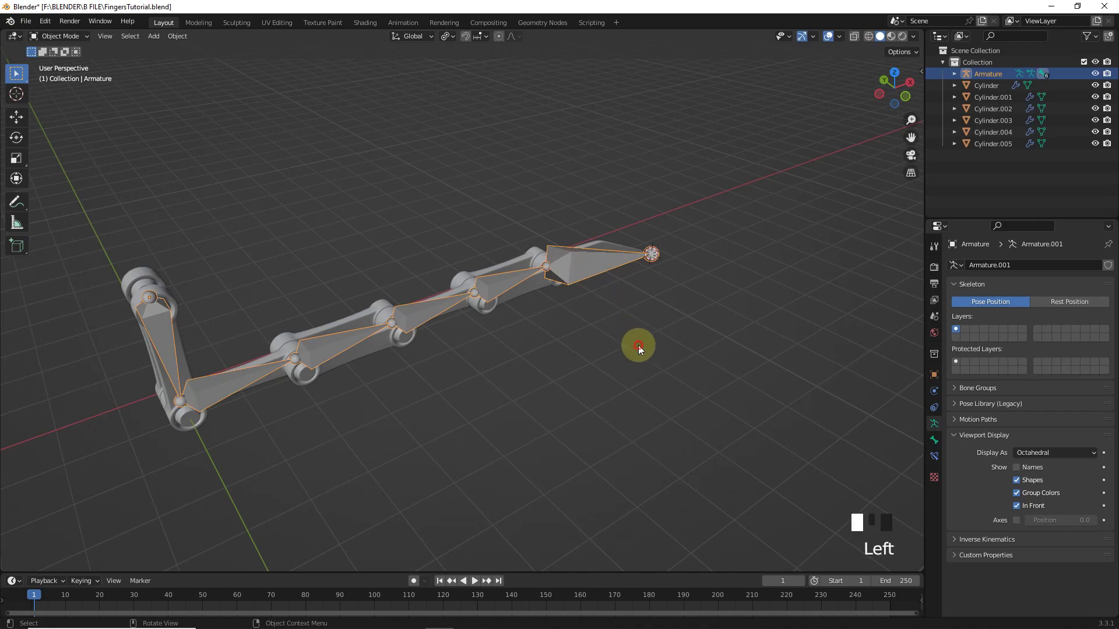
click(617, 270)
middle_drag(659, 315, 587, 308)
shift+middle_drag(588, 308, 624, 394)
key(Tab)
click(539, 392)
key(shift+a)
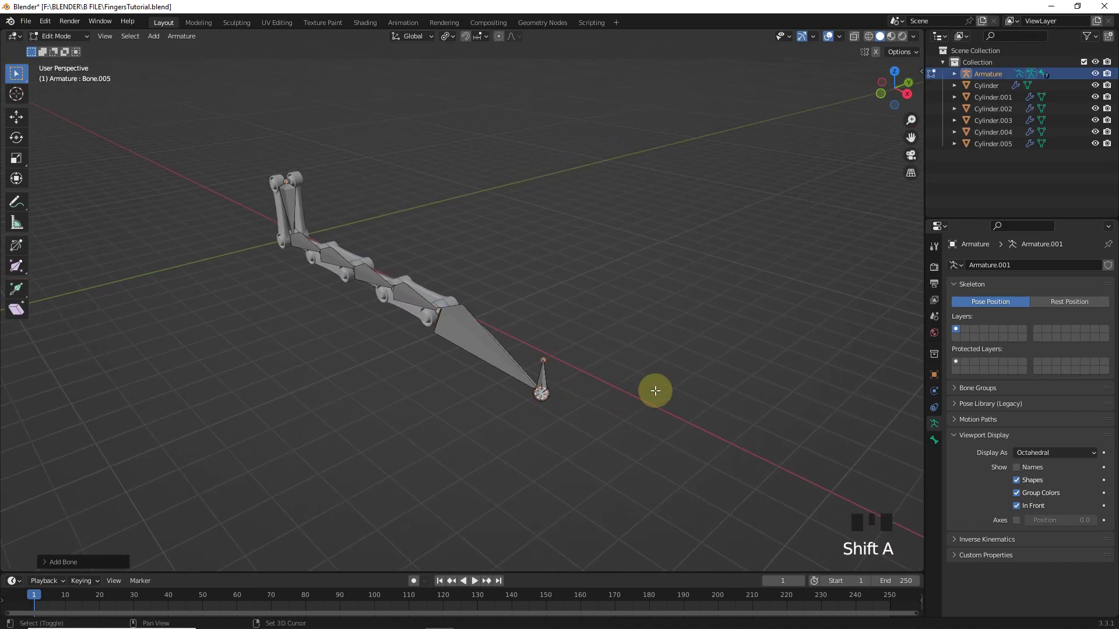
key(r)
key(x)
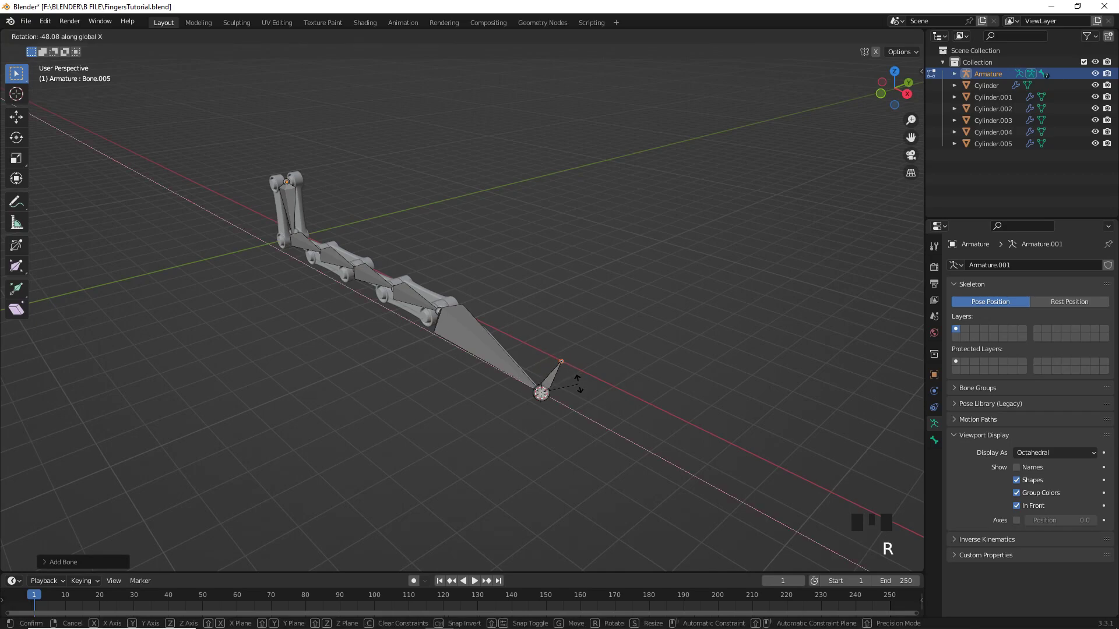
key(y)
click(578, 385)
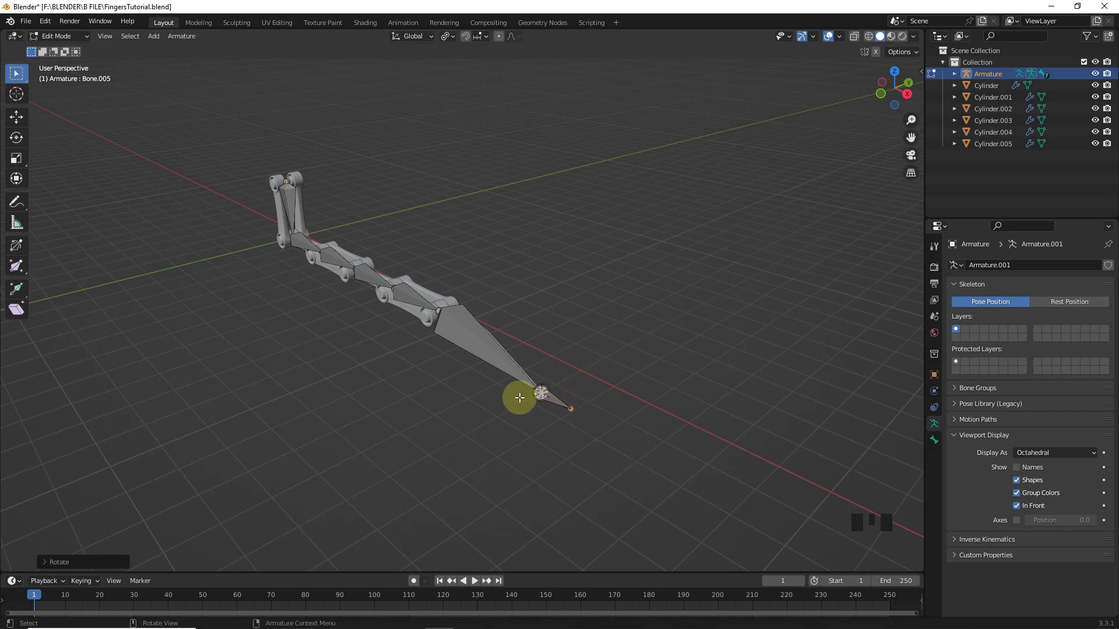
In Pose Mode, give the claw bone an IK constraint targeting the tip bone
click(57, 38)
click(69, 74)
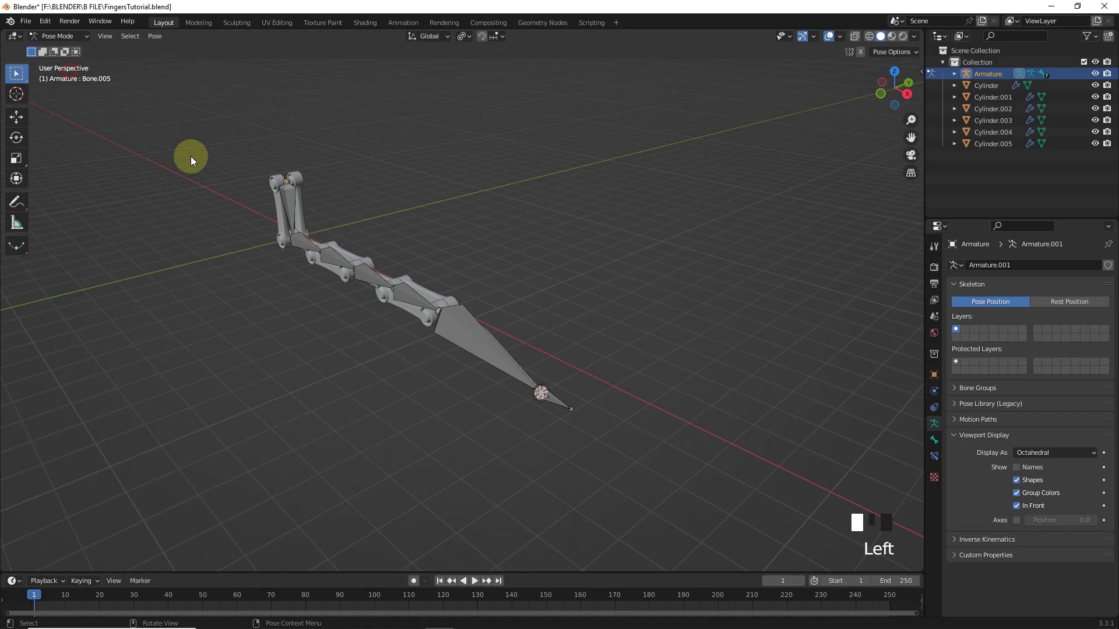
shift+click(505, 369)
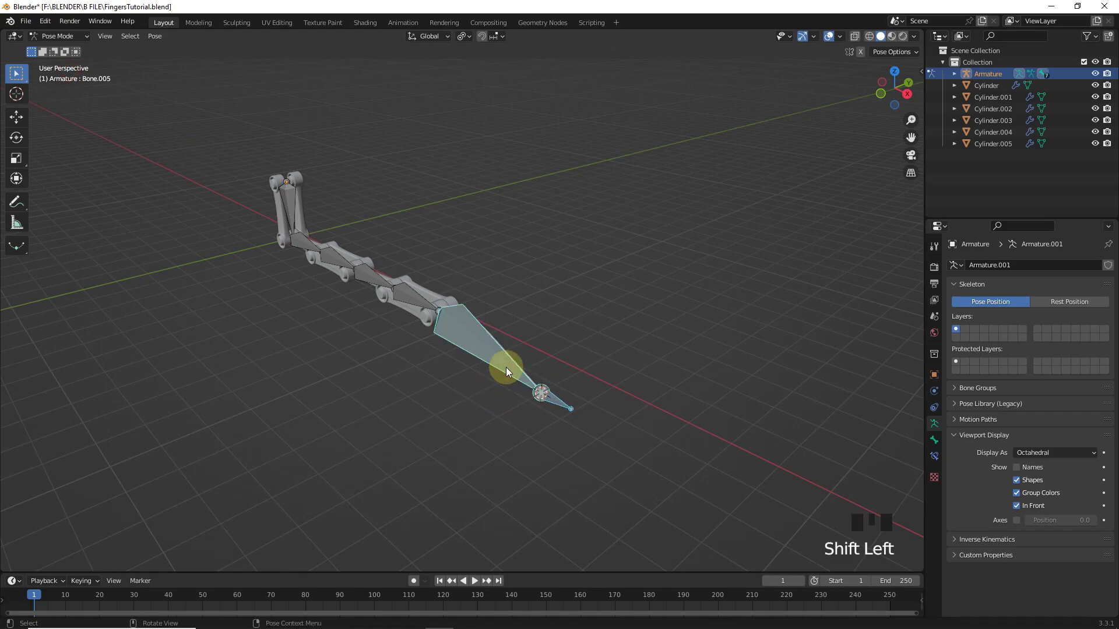
key(shift+i)
click(601, 343)
Move the IK target bone to test that the finger chain bends
click(571, 402)
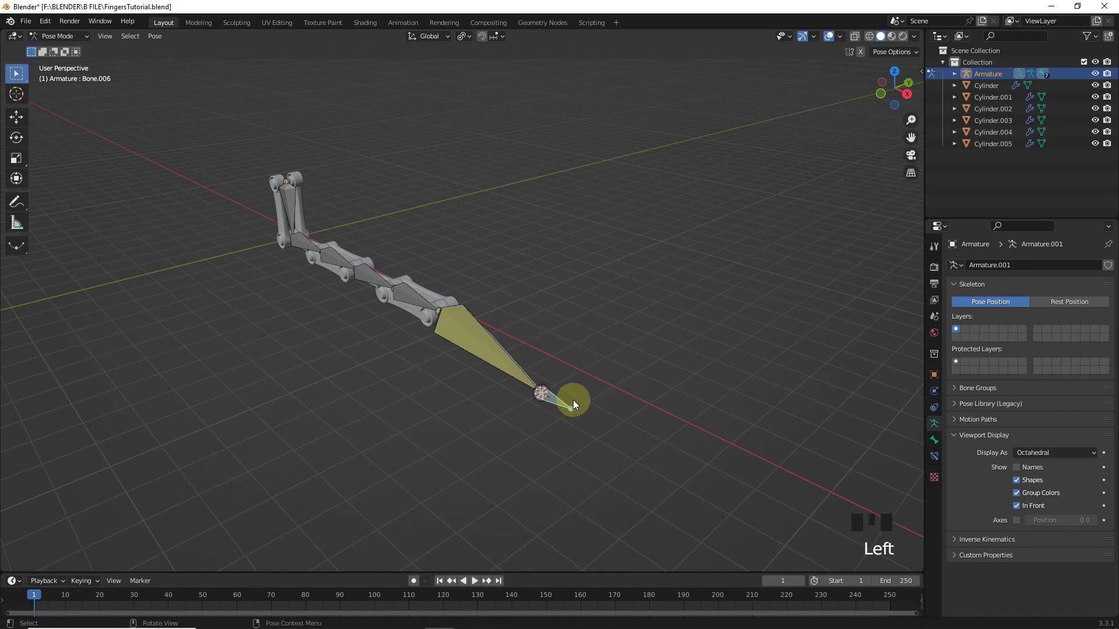
key(g)
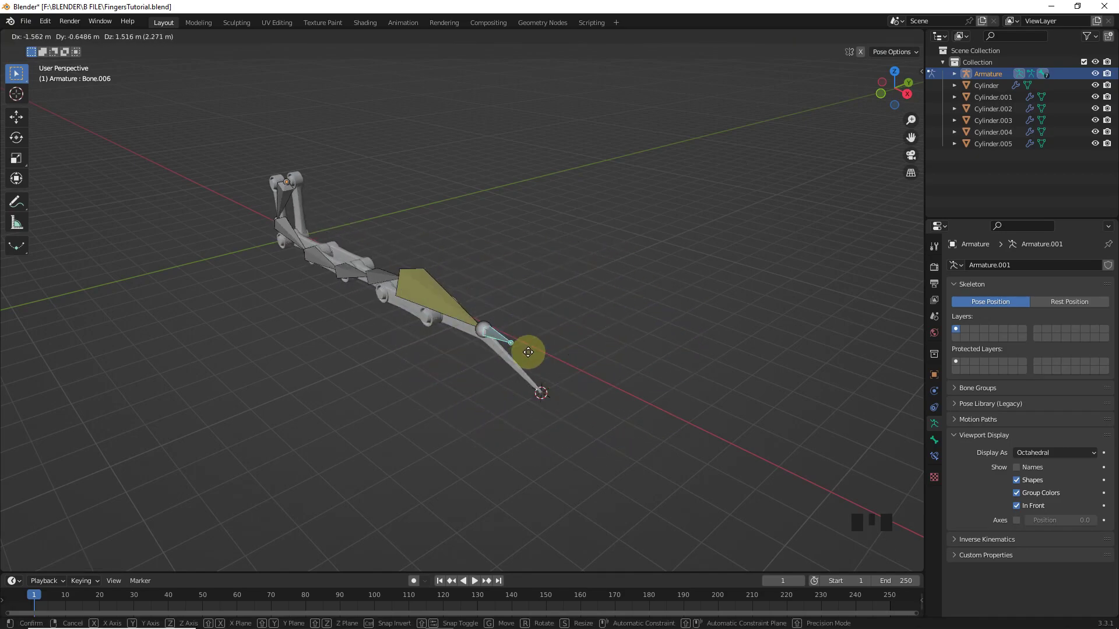
right_click(647, 379)
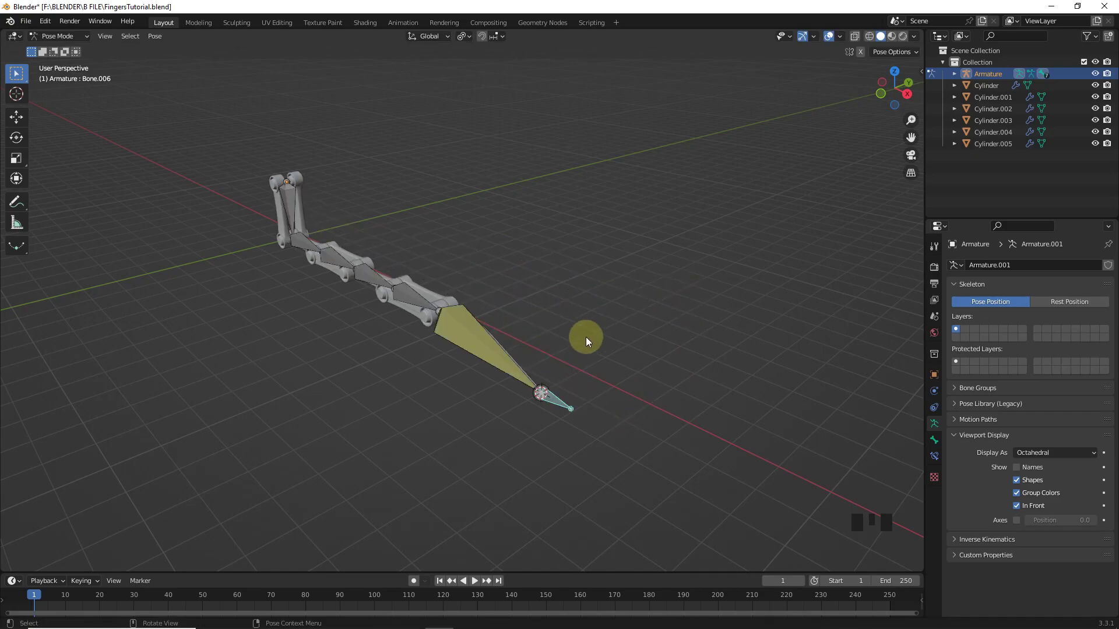
middle_drag(587, 339, 674, 349)
shift+middle_drag(674, 349, 767, 380)
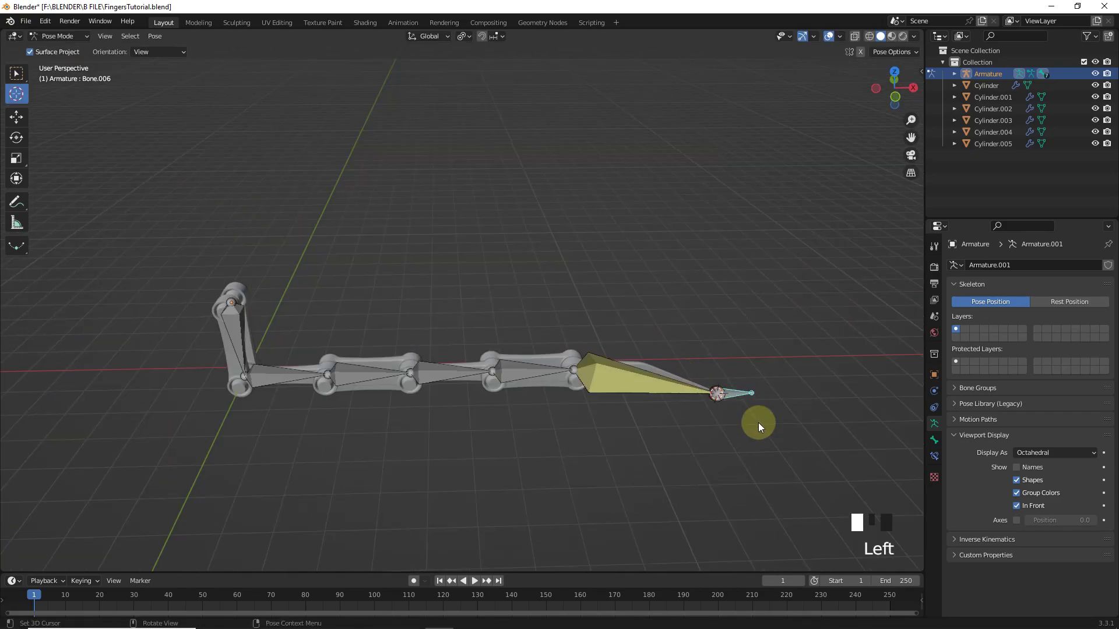
key(g)
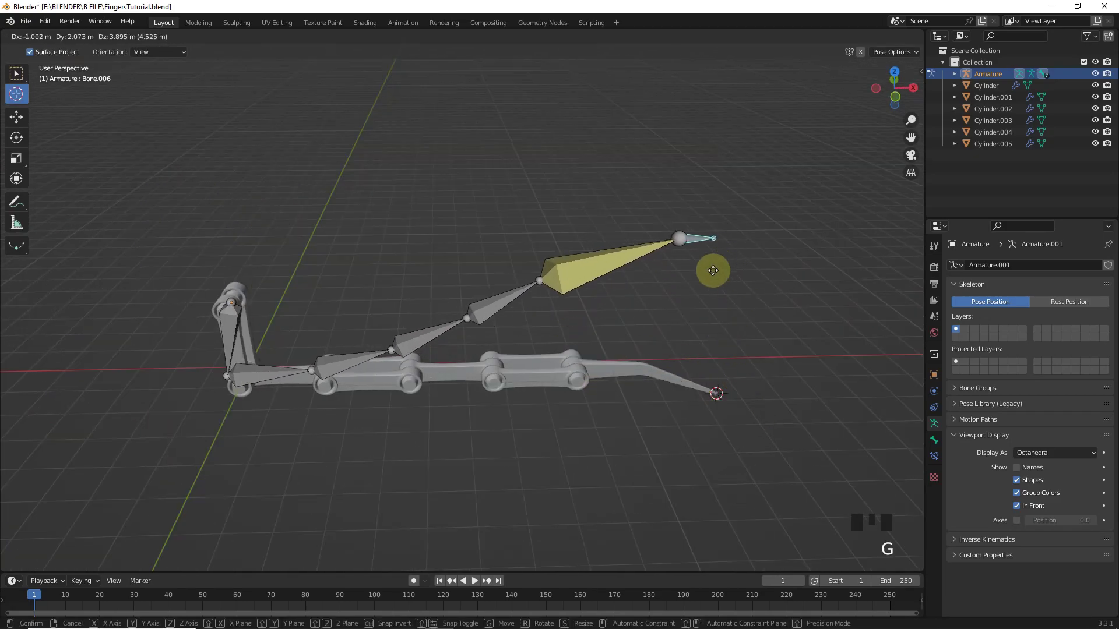
click(653, 320)
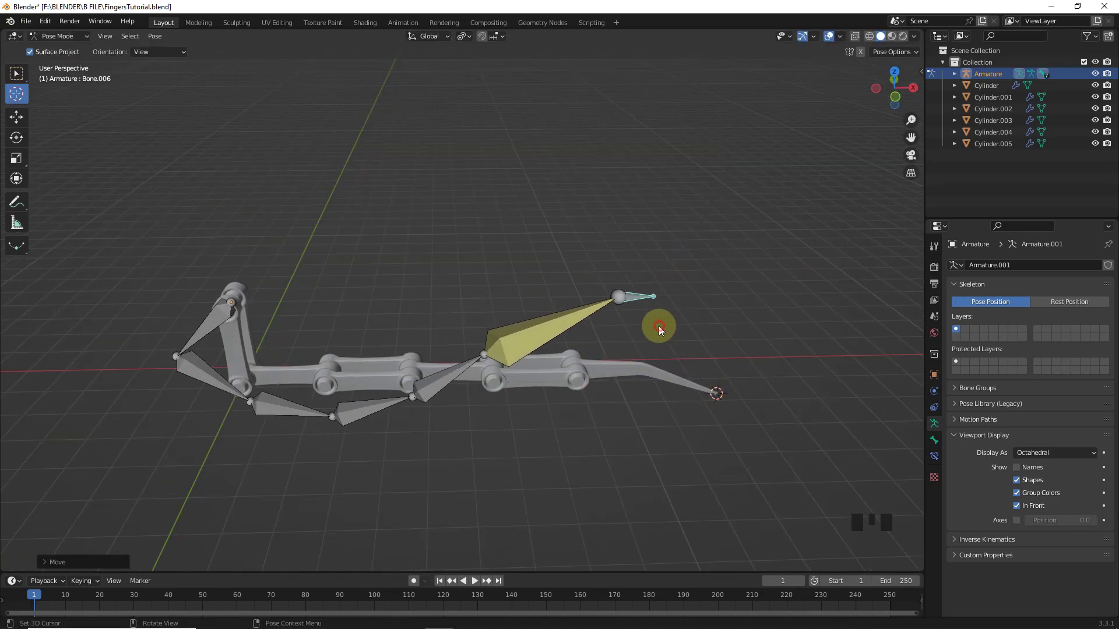
middle_drag(657, 320, 228, 293)
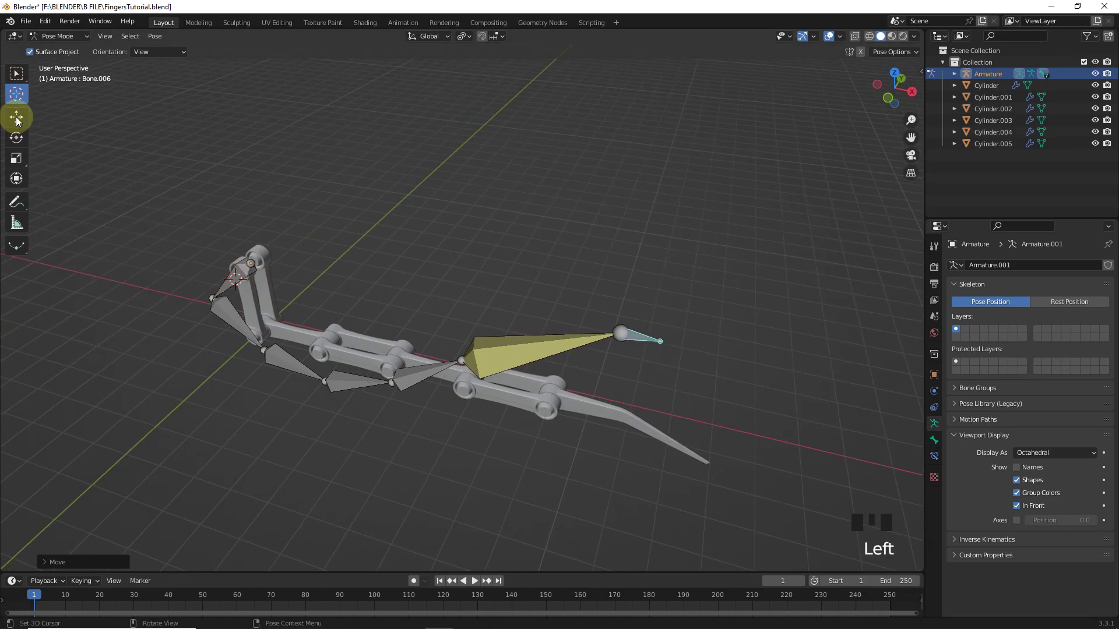
Select the upper bone 'Bone' with the move gizmo and Normal transform orientation
click(16, 120)
click(245, 274)
key(period)
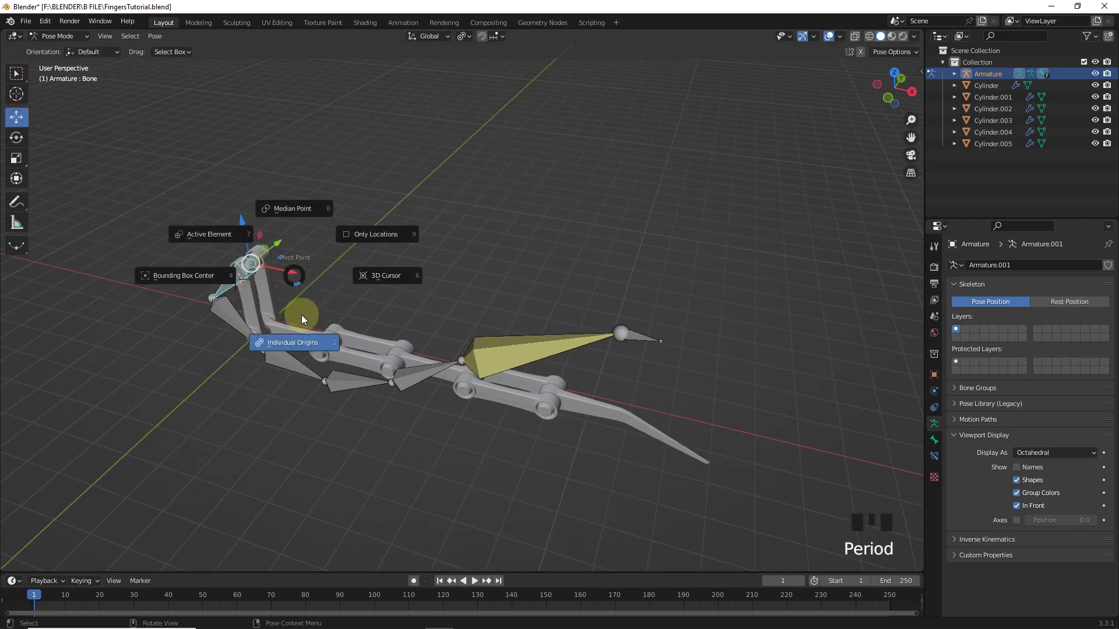
key(comma)
middle_drag(240, 274, 416, 306)
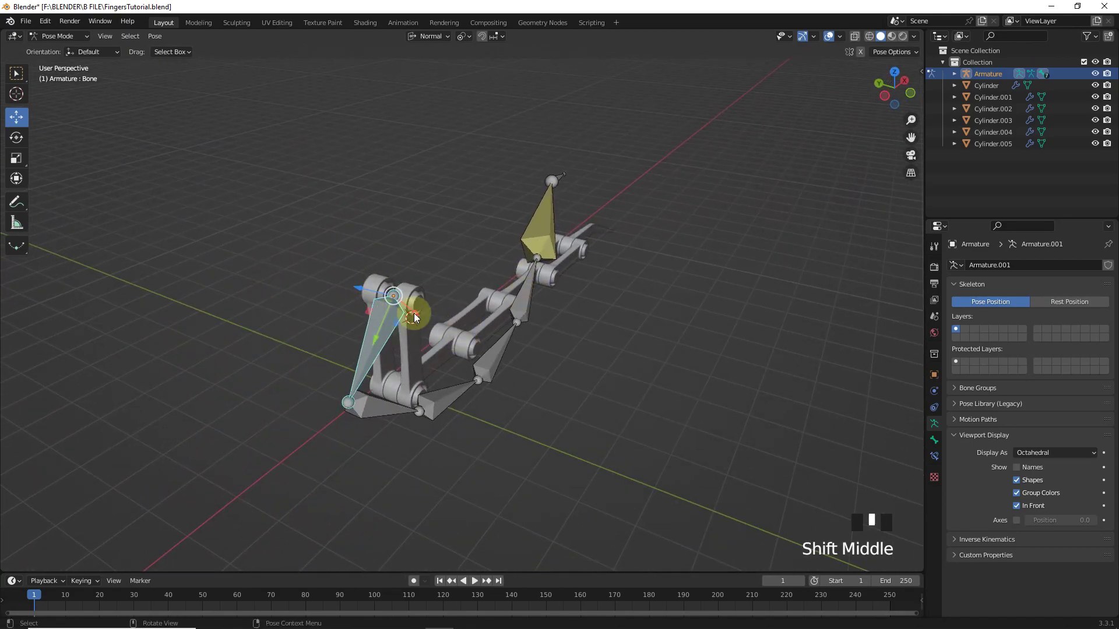
Lock IK rotation on the selected finger bone, then test-move the IK target Bone.006
click(934, 440)
click(958, 478)
scroll(977, 501, down, 2)
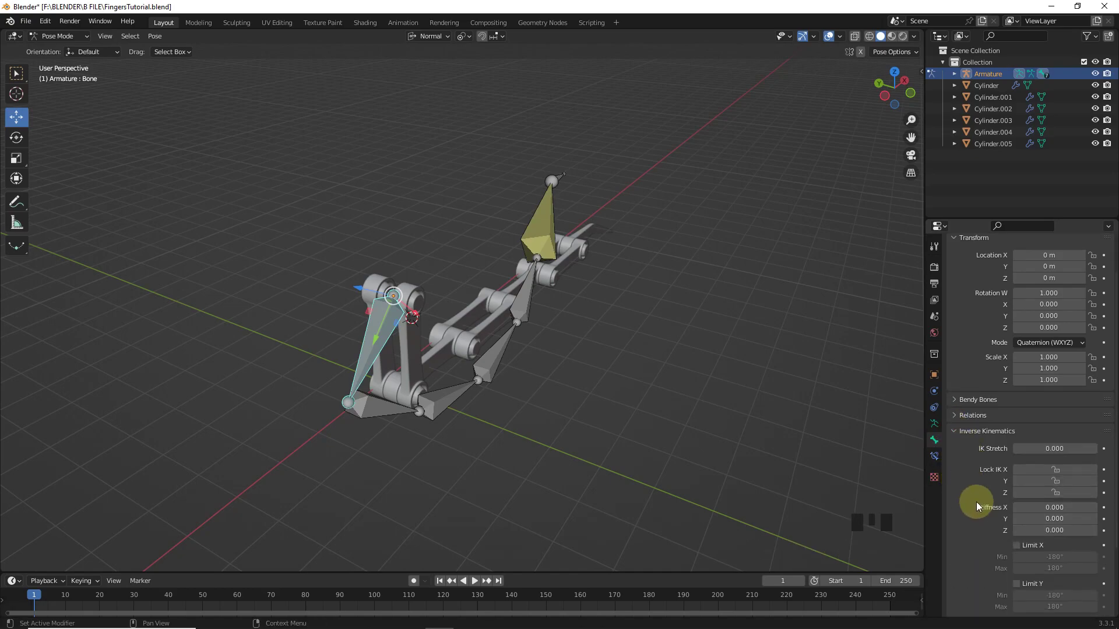
click(1068, 470)
click(1062, 493)
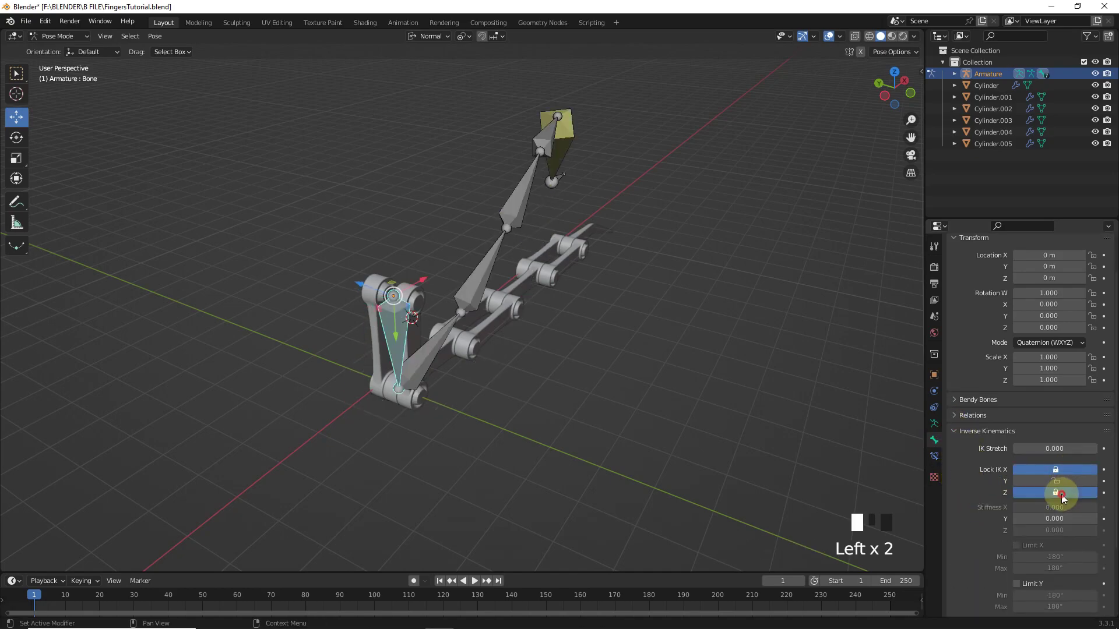
middle_drag(728, 408, 690, 383)
click(686, 359)
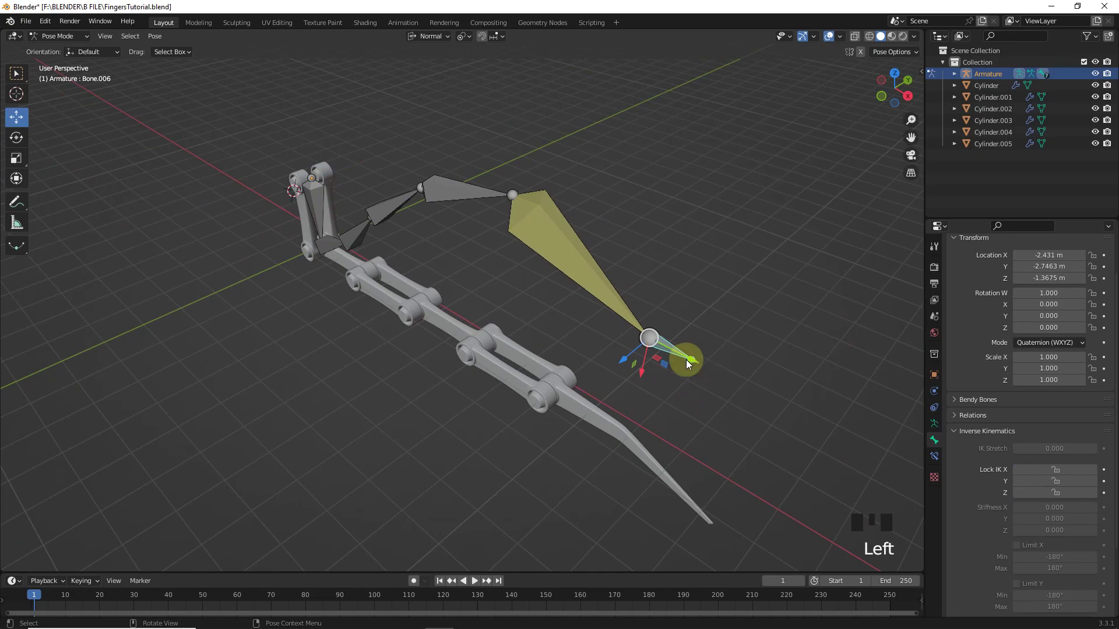
key(g)
click(724, 398)
Lock IK rotation on Y and Z for Bone.001 and Bone.002
click(328, 243)
click(1060, 483)
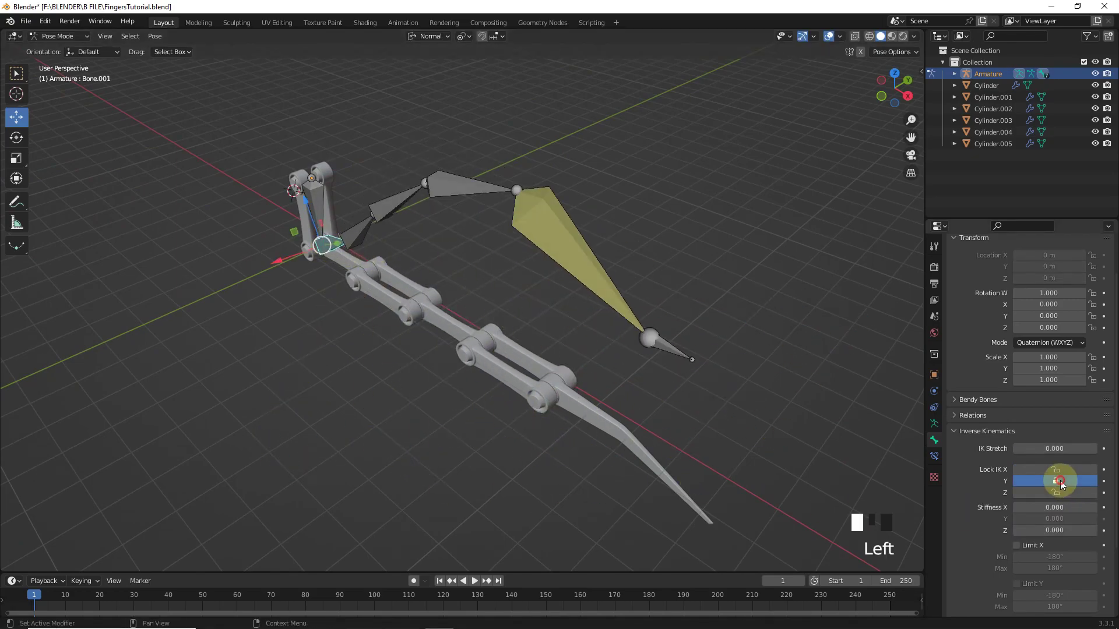
click(1060, 493)
click(368, 229)
click(1066, 491)
click(400, 195)
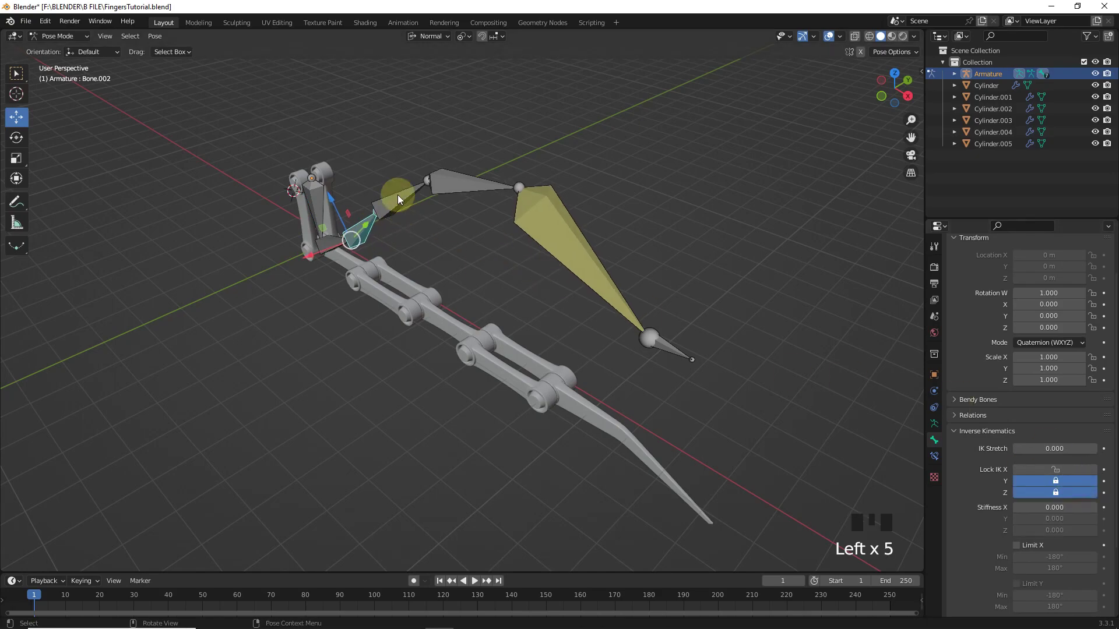
Lock IK rotation on Y and Z for Bone.003, Bone.004 and Bone.005
click(1055, 481)
click(1055, 492)
click(1055, 492)
click(1055, 480)
click(1055, 492)
click(470, 184)
click(1055, 481)
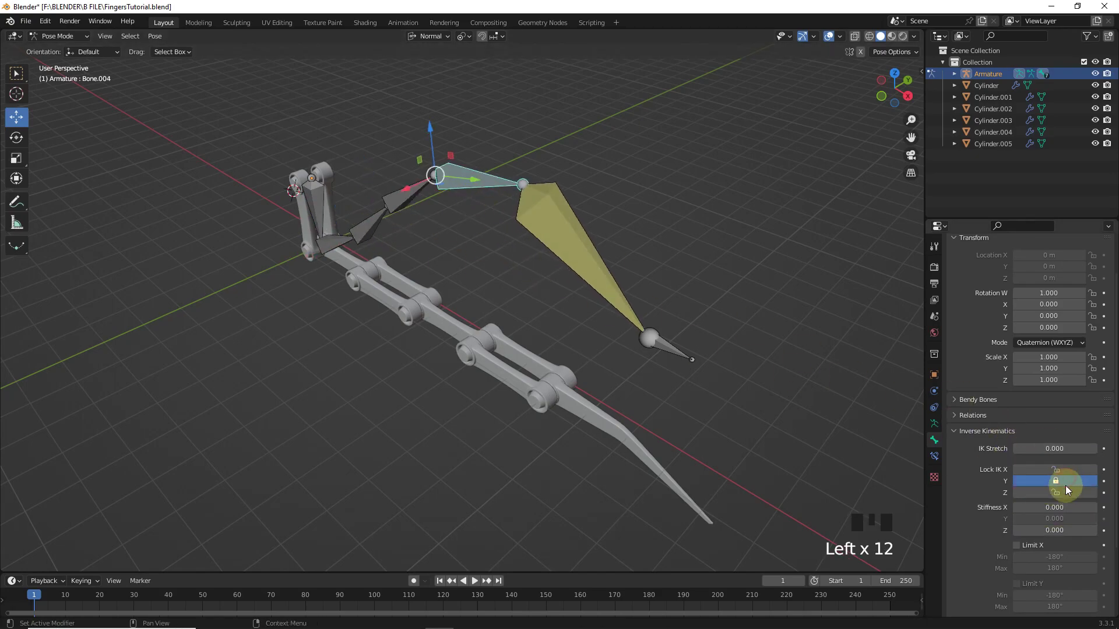
click(1055, 493)
click(554, 227)
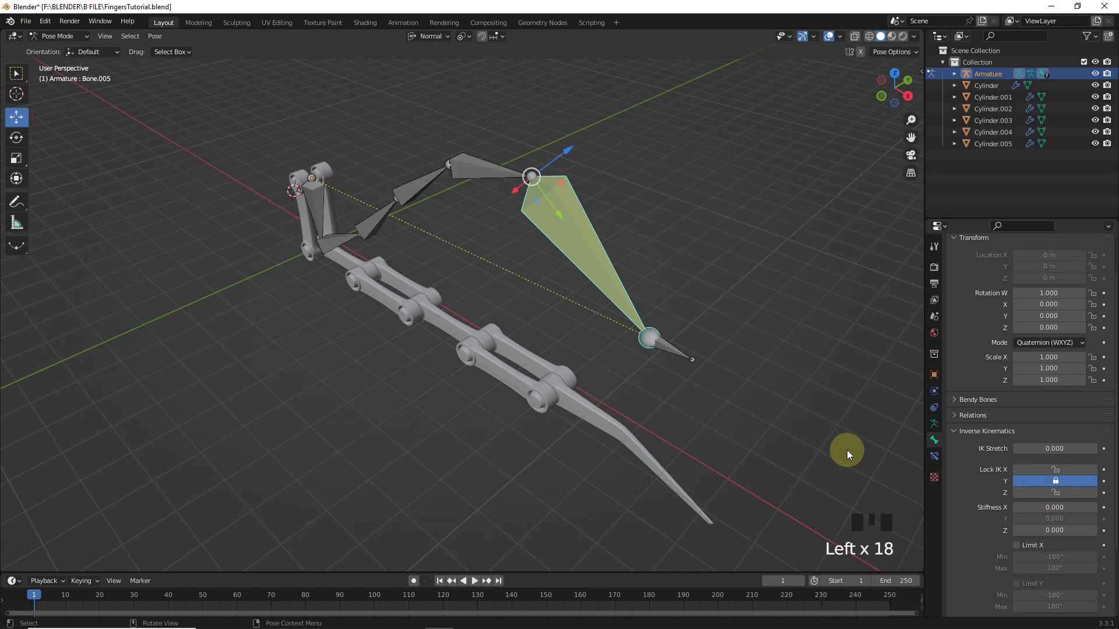
click(1055, 493)
click(691, 364)
Move tip bone Bone.006 to test the bend, then reset it with Alt+G to straighten the finger
click(687, 359)
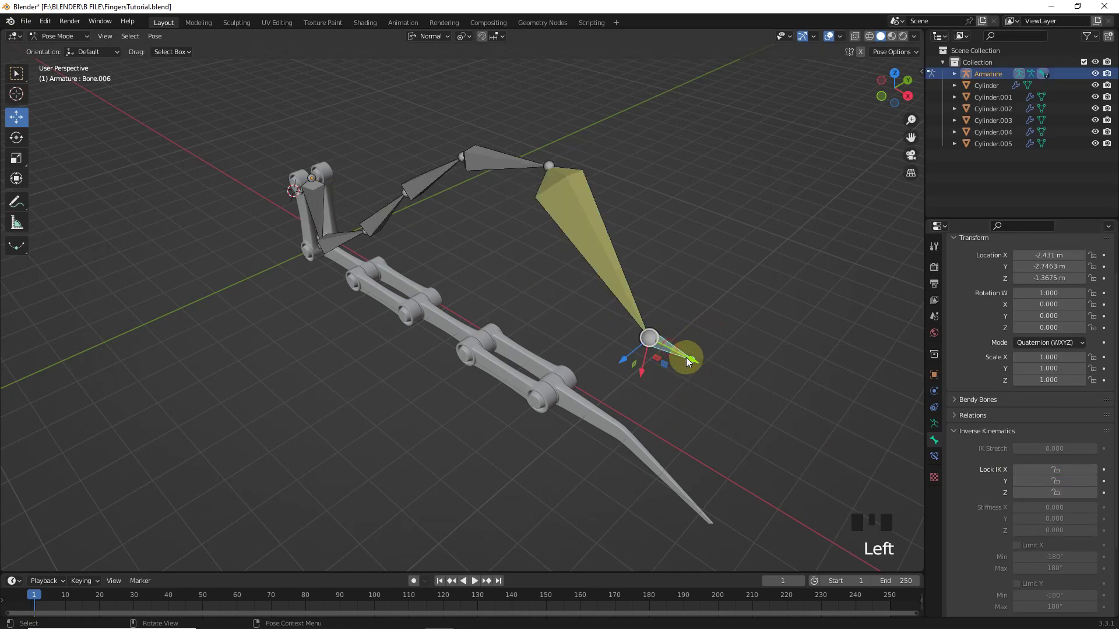
key(g)
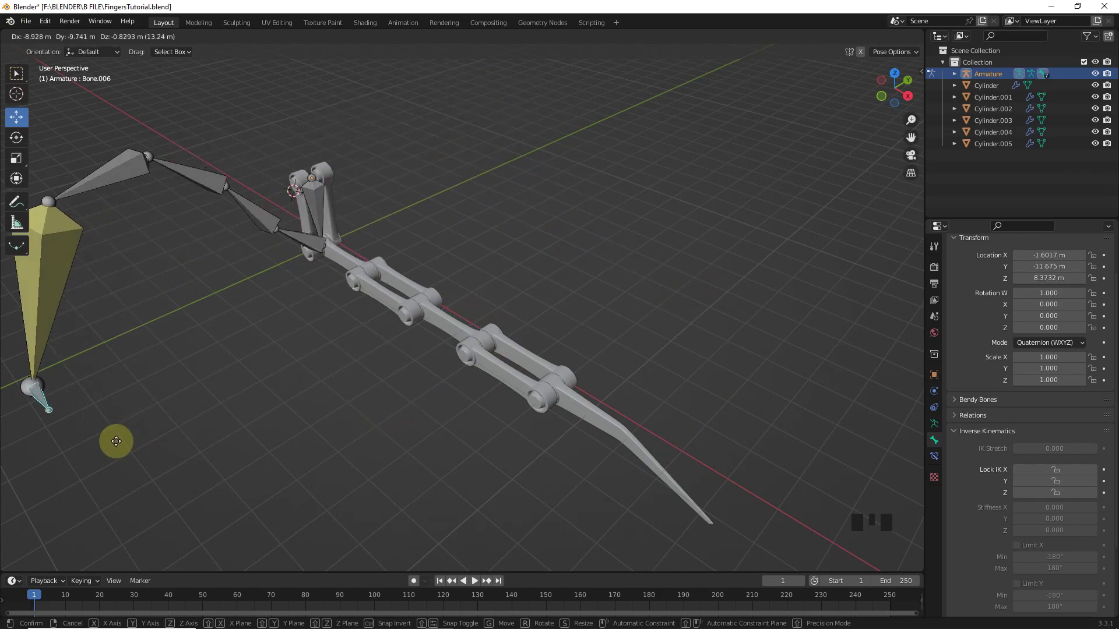
click(696, 337)
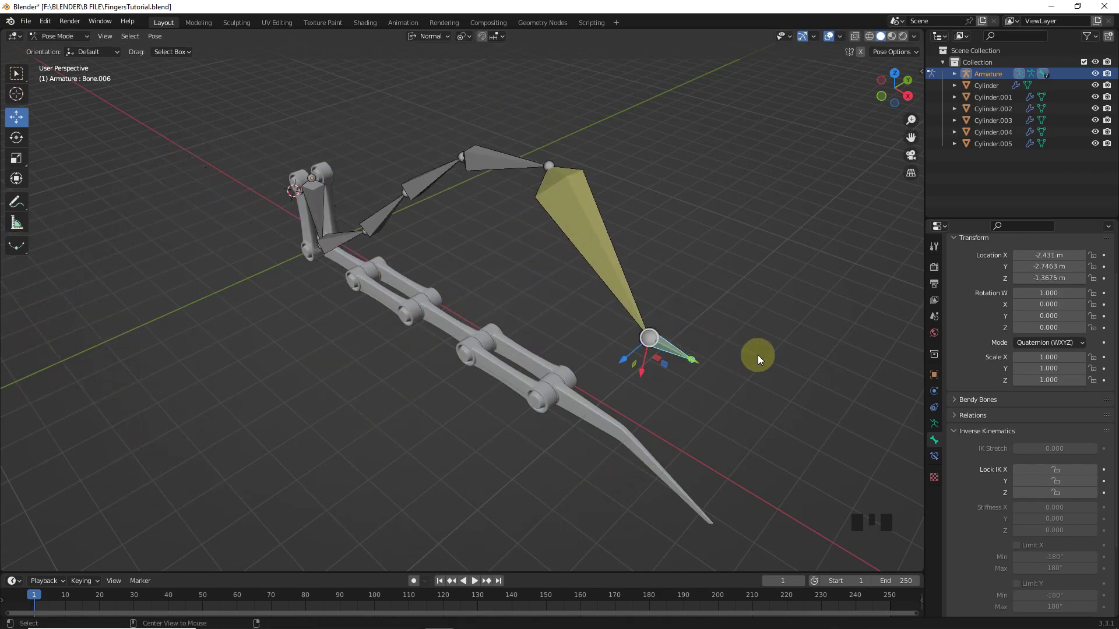
key(alt+g)
mouse_move(758, 354)
middle_down()
mouse_move(709, 377)
mouse_move(819, 342)
mouse_move(767, 354)
middle_up()
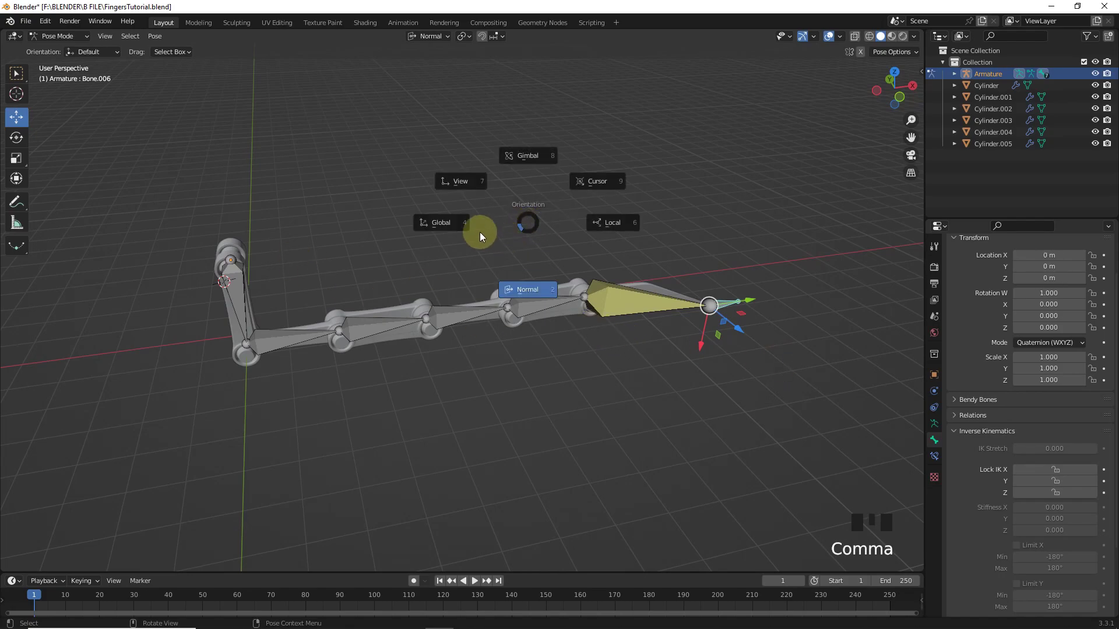
Set the transform orientation to Global and switch the armature to Object Mode
click(480, 232)
middle_drag(481, 235, 347, 380)
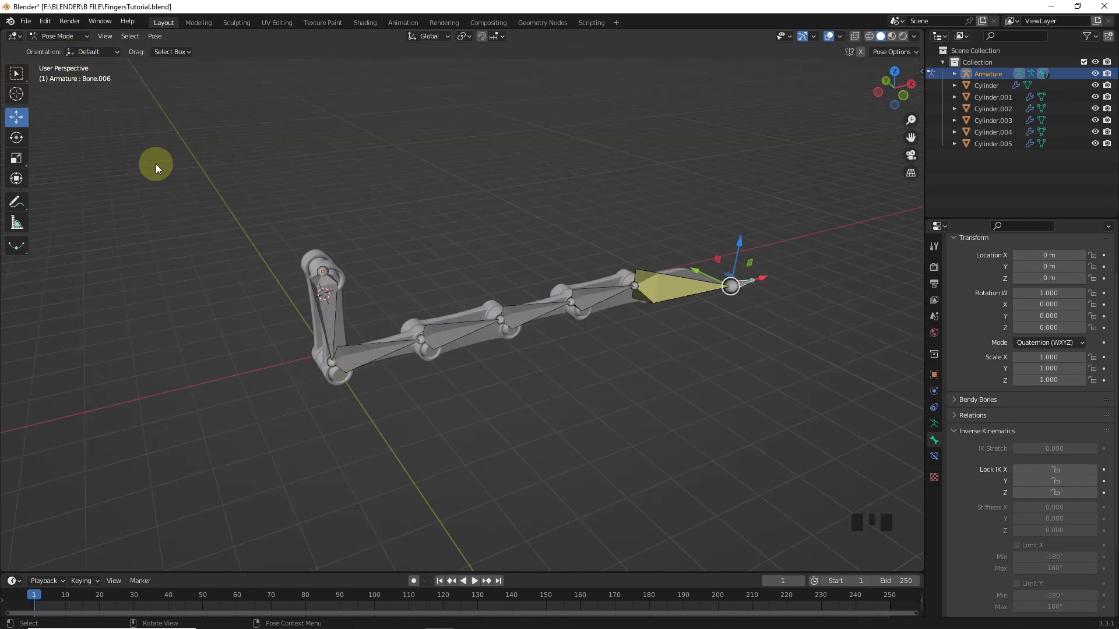
click(329, 307)
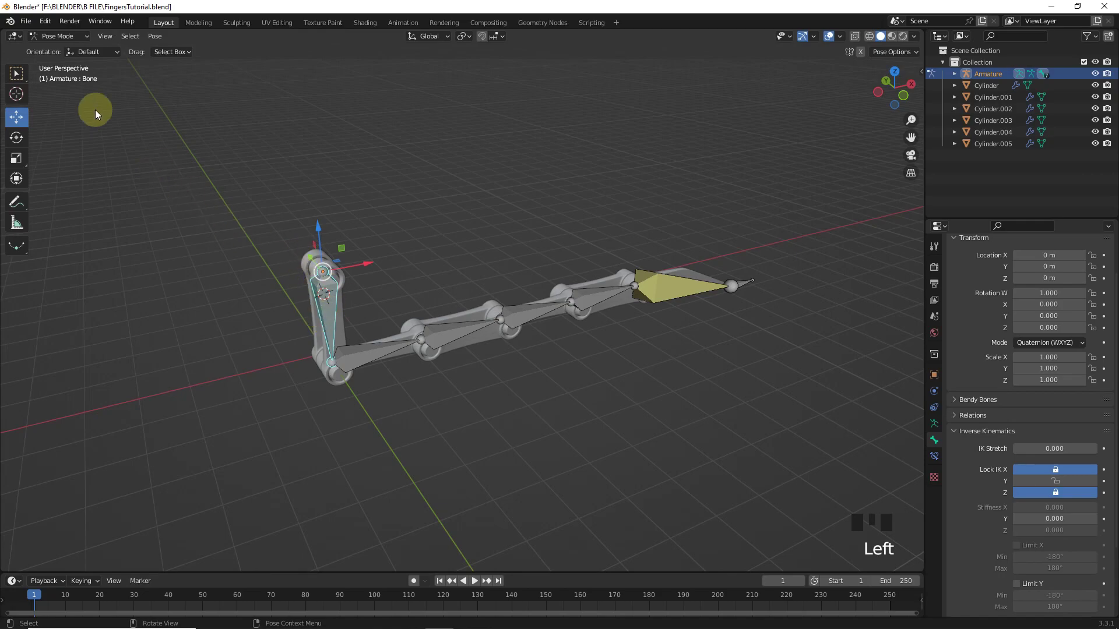
click(58, 36)
click(64, 46)
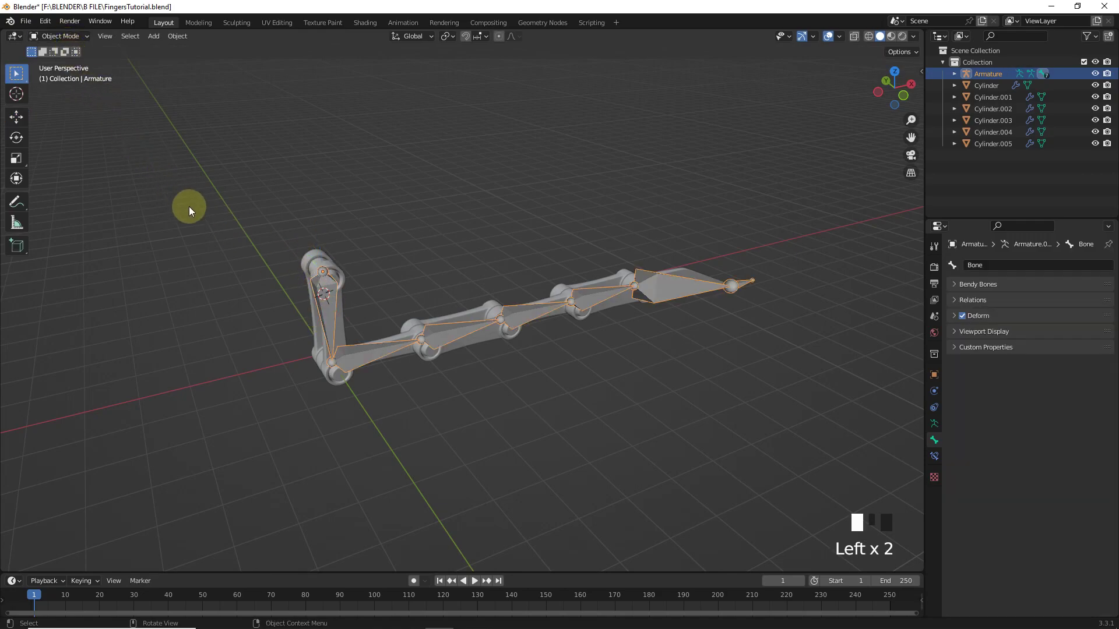
Parent Cylinder.005 to its matching armature bone
click(343, 273)
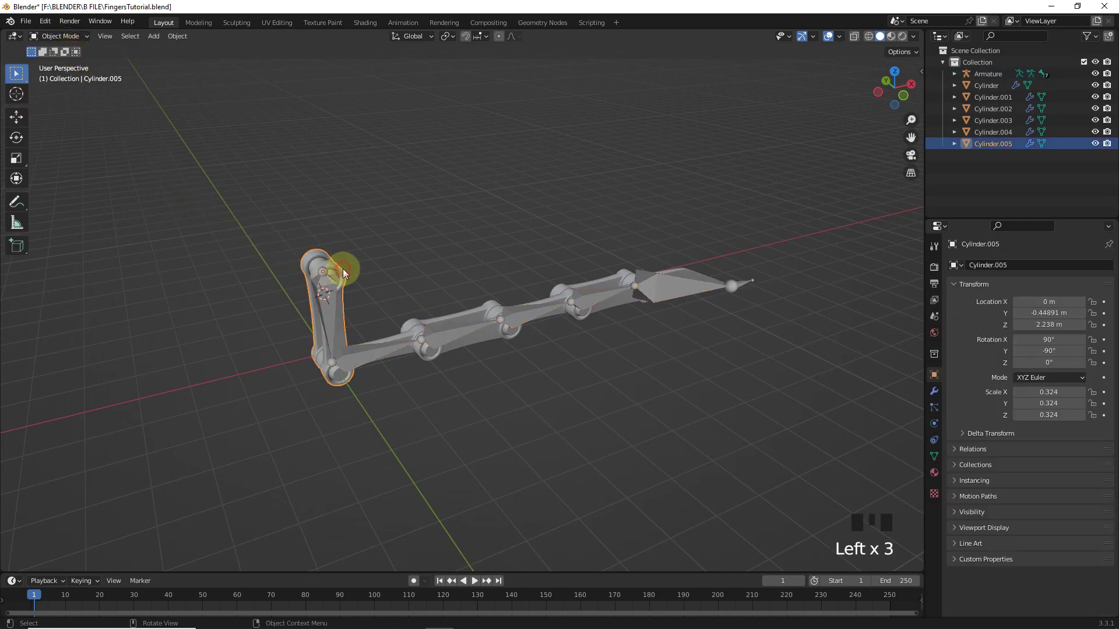
shift+click(331, 301)
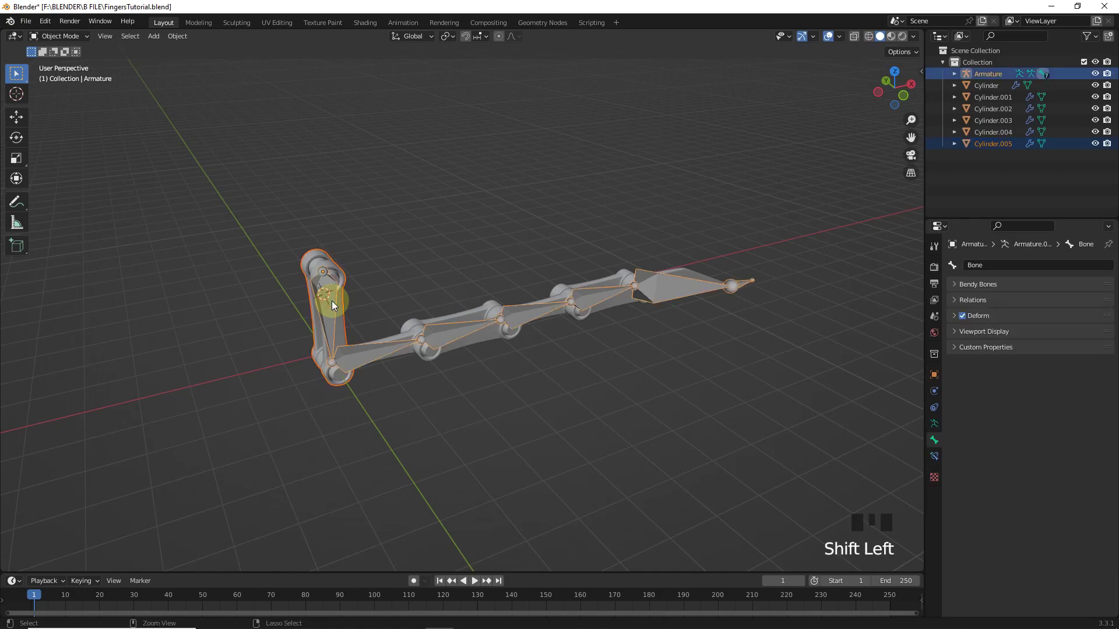
key(ctrl+p)
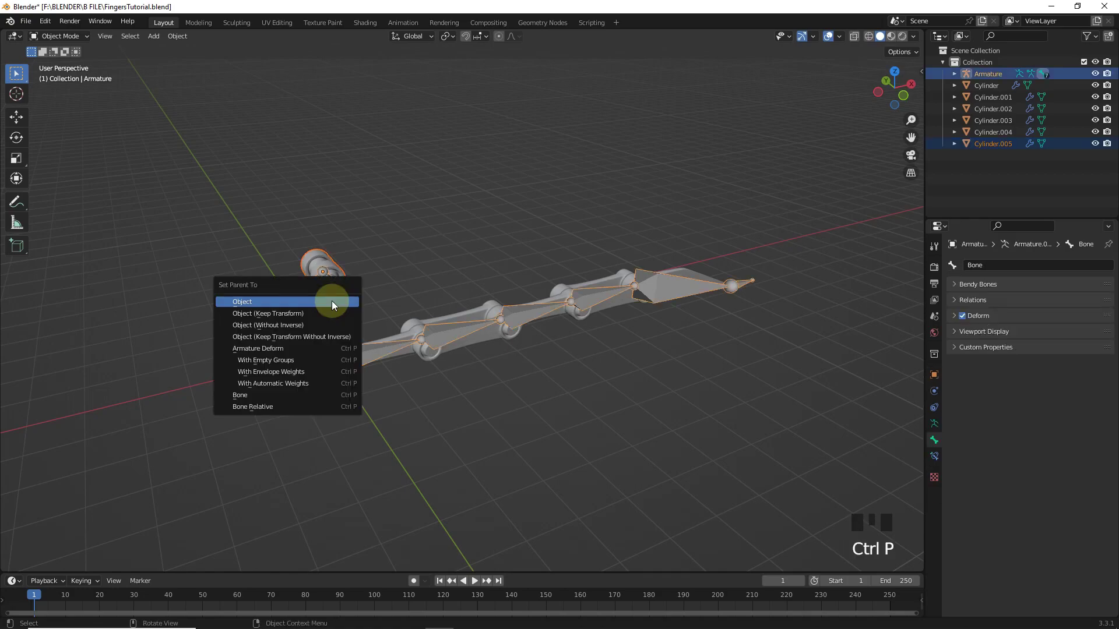
click(337, 394)
Parent Cylinder to Bone.001
click(412, 331)
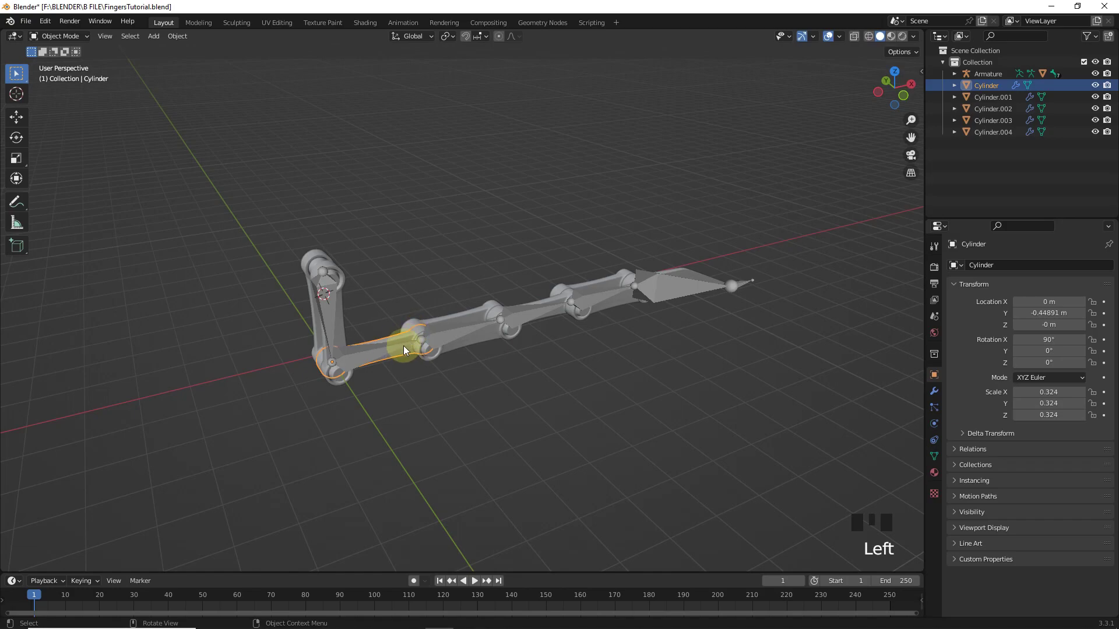
click(403, 345)
key(Tab)
click(370, 353)
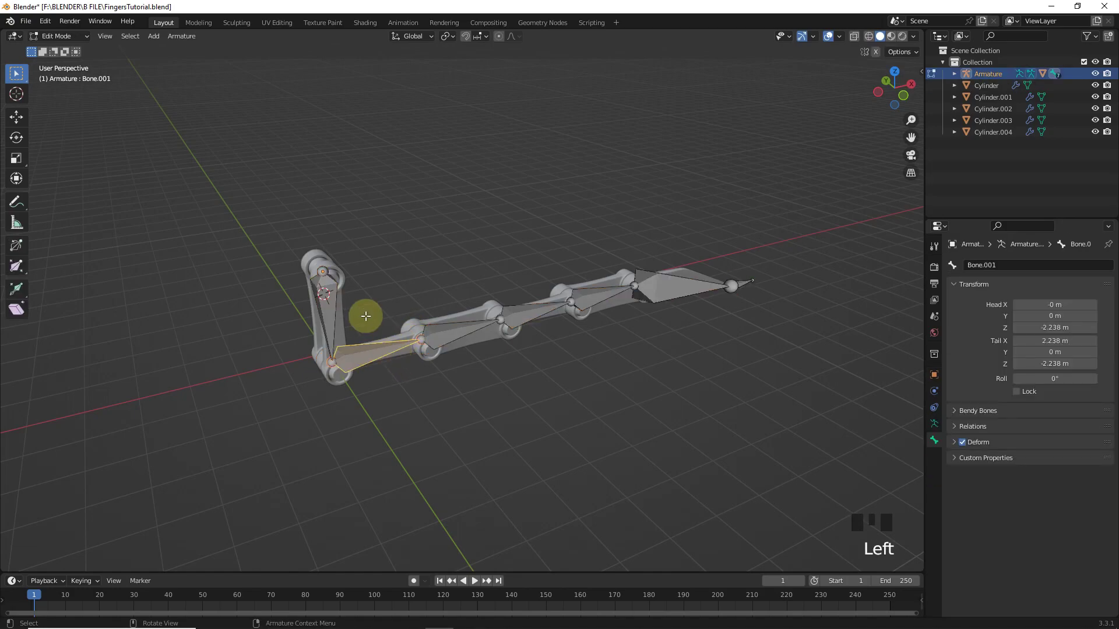
key(Tab)
triple_click(405, 335)
click(405, 333)
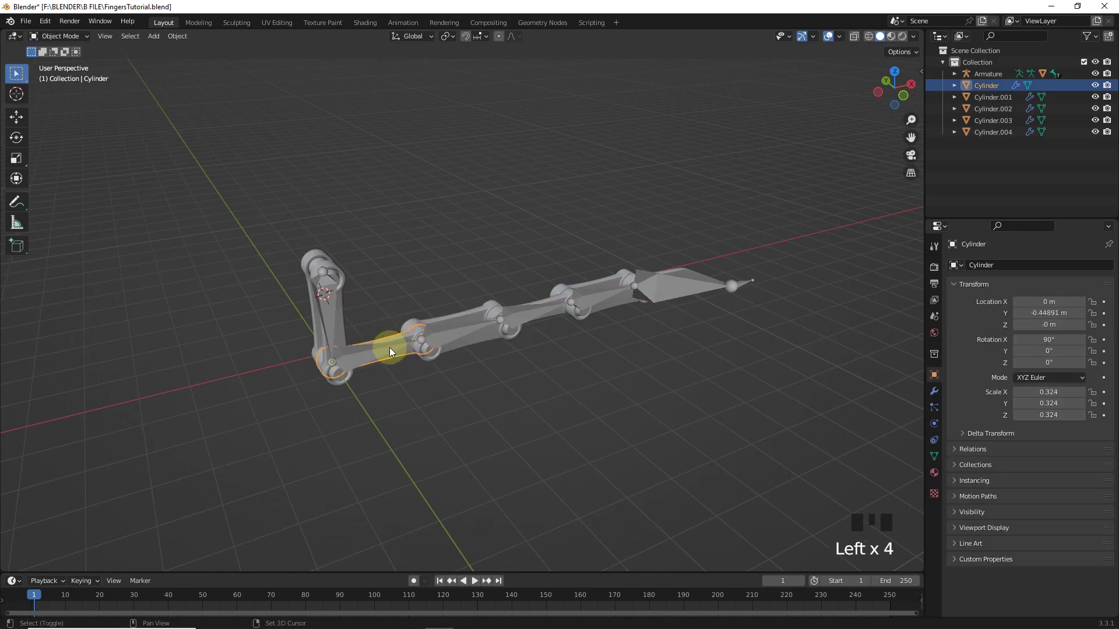
shift+click(389, 347)
key(ctrl+p)
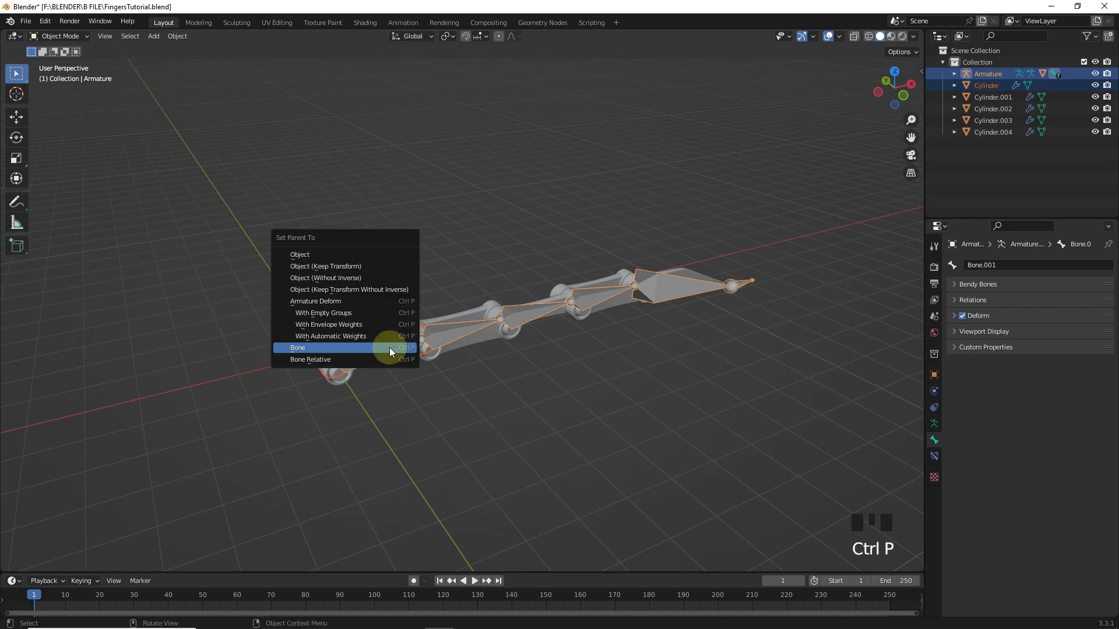
click(390, 347)
Parent Cylinder.001 to Bone.002
middle_drag(415, 414, 441, 435)
scroll(387, 387, up, 2)
click(376, 384)
click(381, 362)
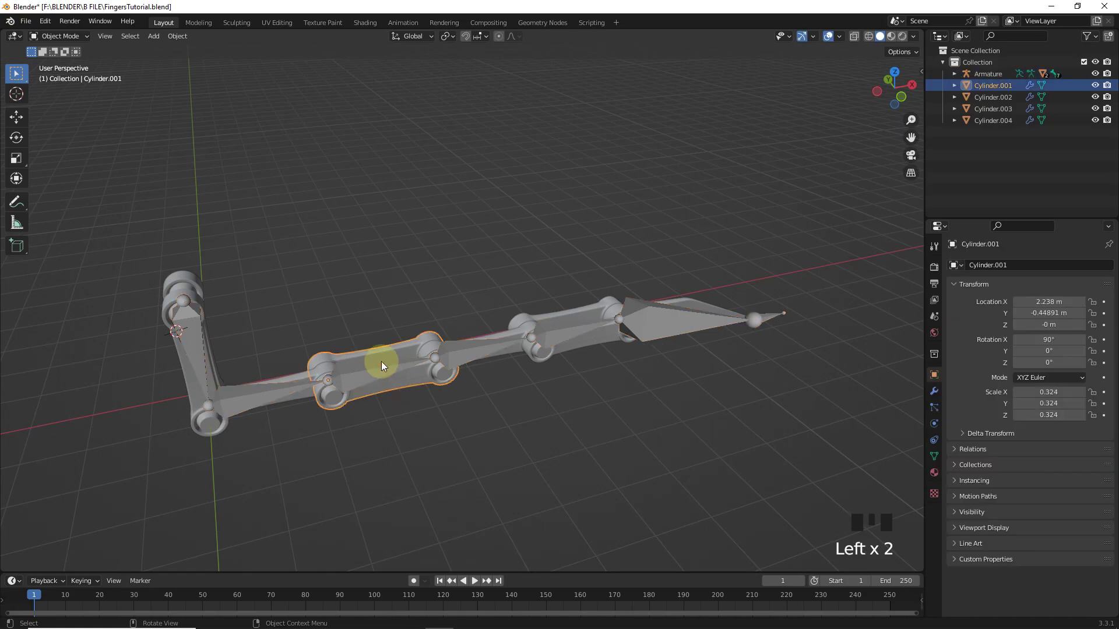
key(Tab)
click(405, 384)
shift+click(394, 359)
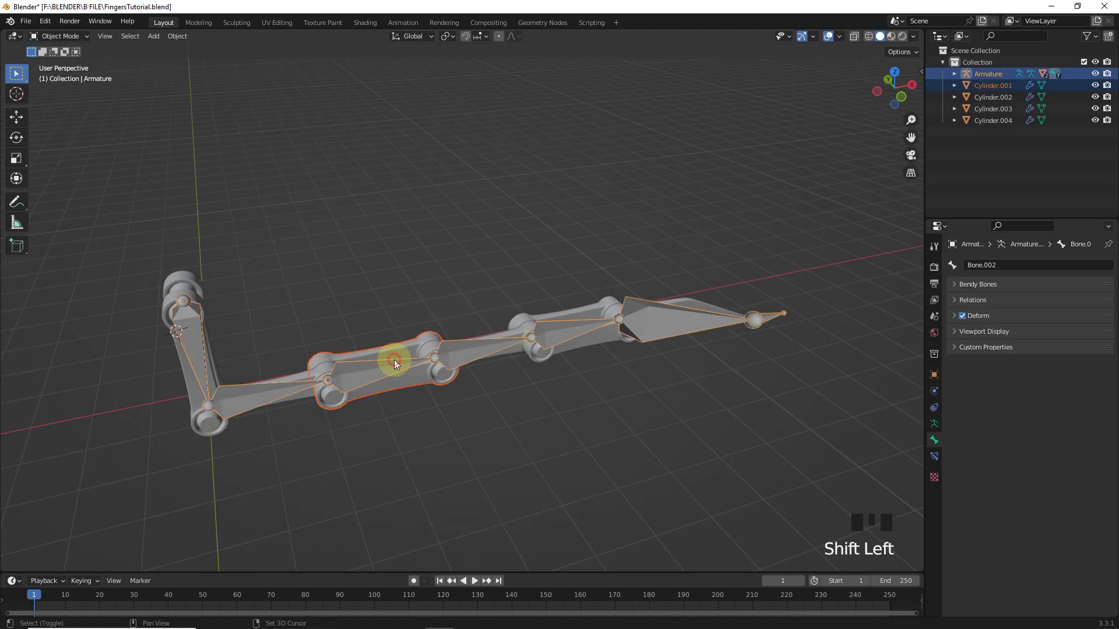
key(ctrl+p)
click(393, 357)
Parent Cylinder.002 to Bone.003
click(474, 351)
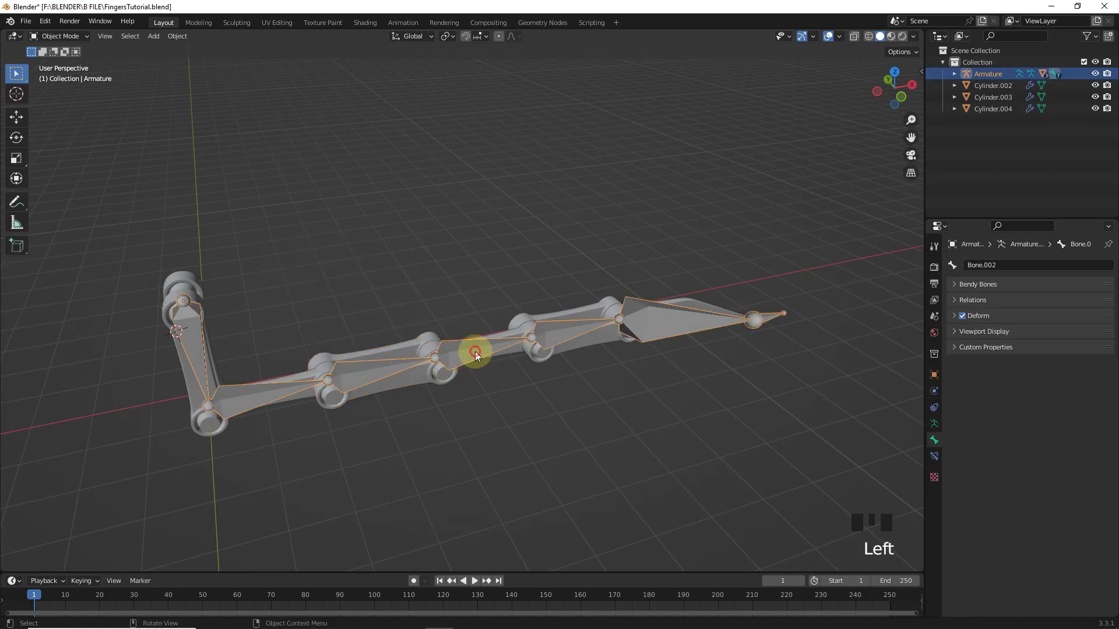
key(Tab)
click(475, 351)
key(Tab)
click(527, 351)
click(519, 348)
shift+click(495, 344)
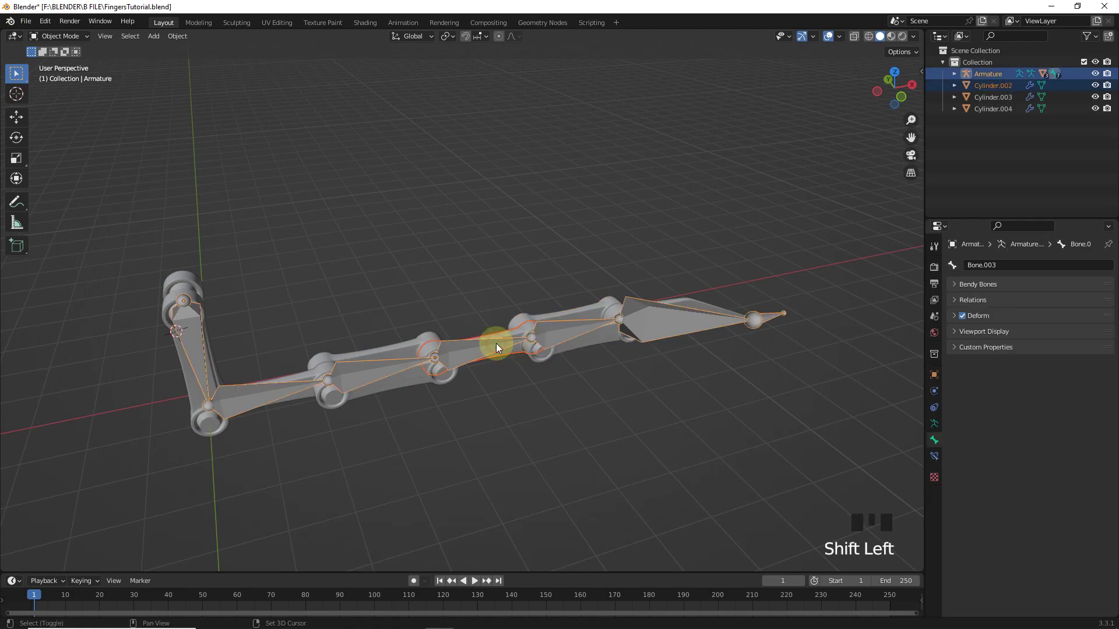
key(ctrl+p)
click(496, 344)
Parent Cylinder.003 to Bone.004 and Cylinder.004 to Bone.005
key(Tab)
key(Tab)
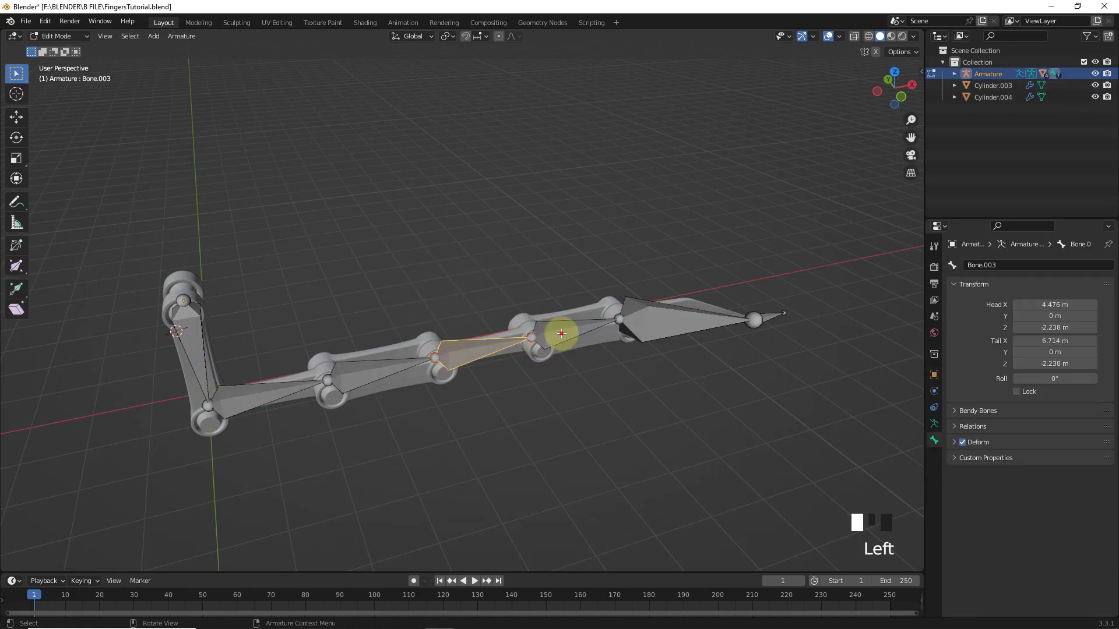
shift+click(583, 330)
key(ctrl+p)
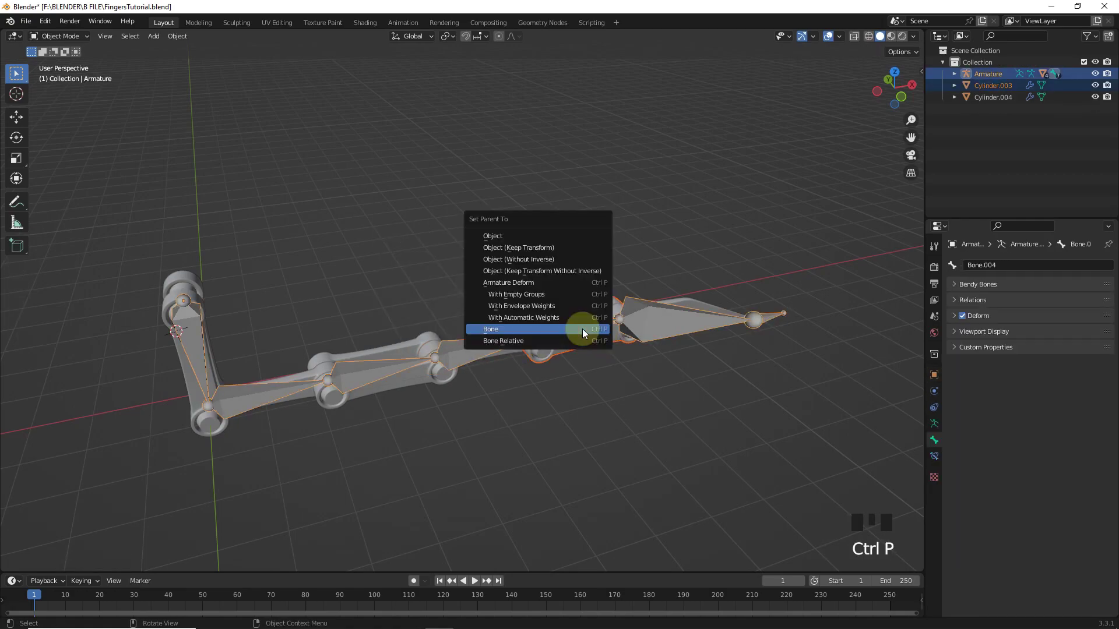
click(582, 328)
click(657, 324)
key(Tab)
key(Tab)
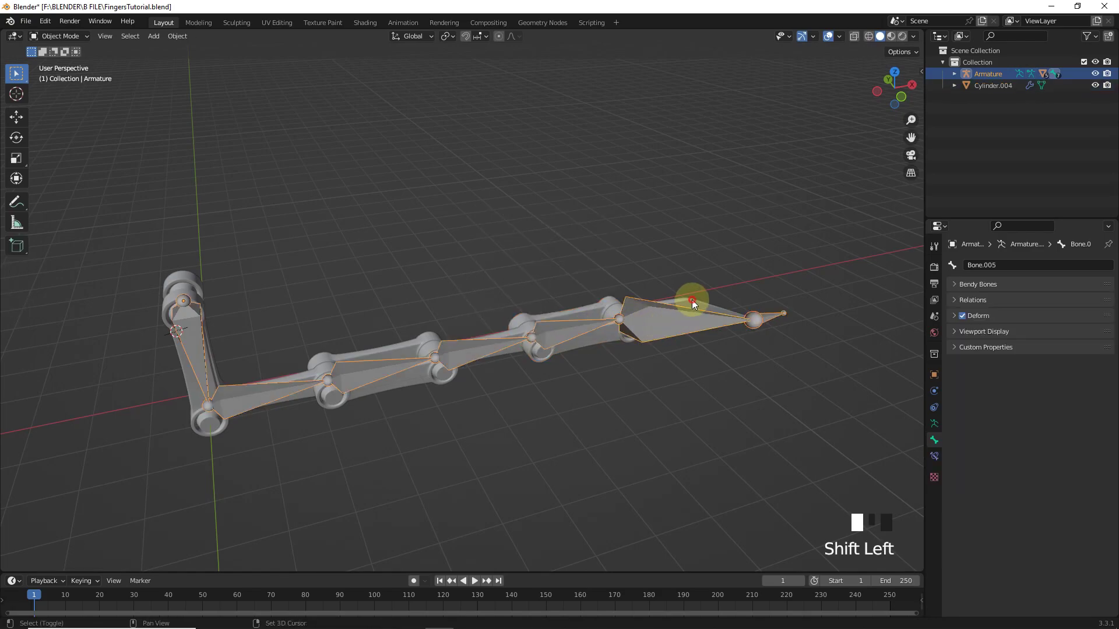
click(691, 300)
shift+click(683, 319)
key(ctrl+p)
click(683, 319)
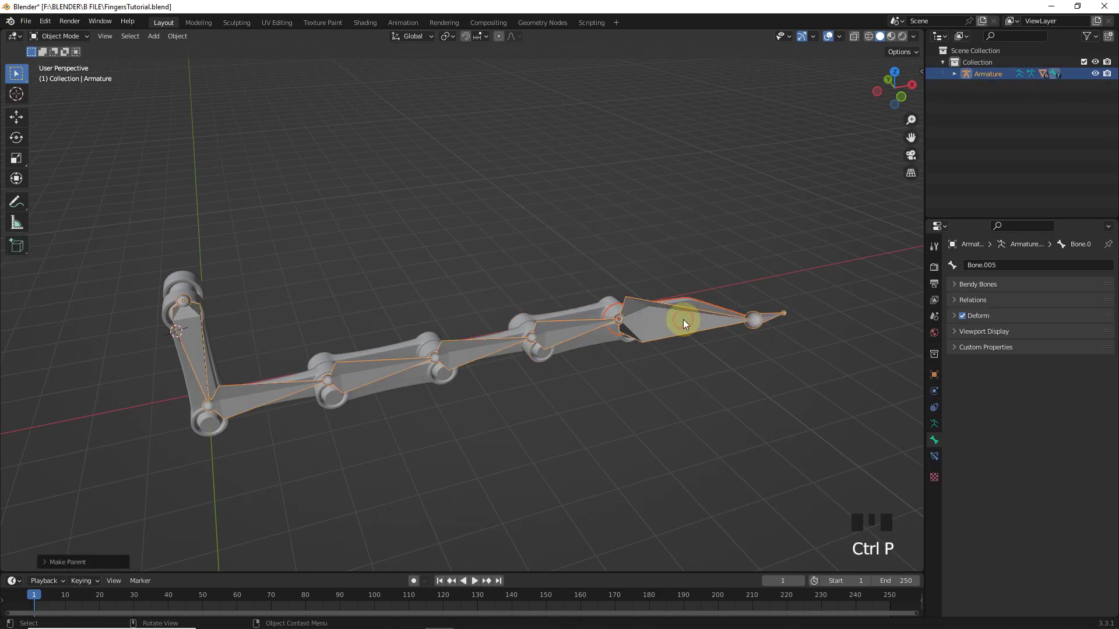
Set the armature's bone display to Stick in Viewport Display
click(707, 368)
click(672, 345)
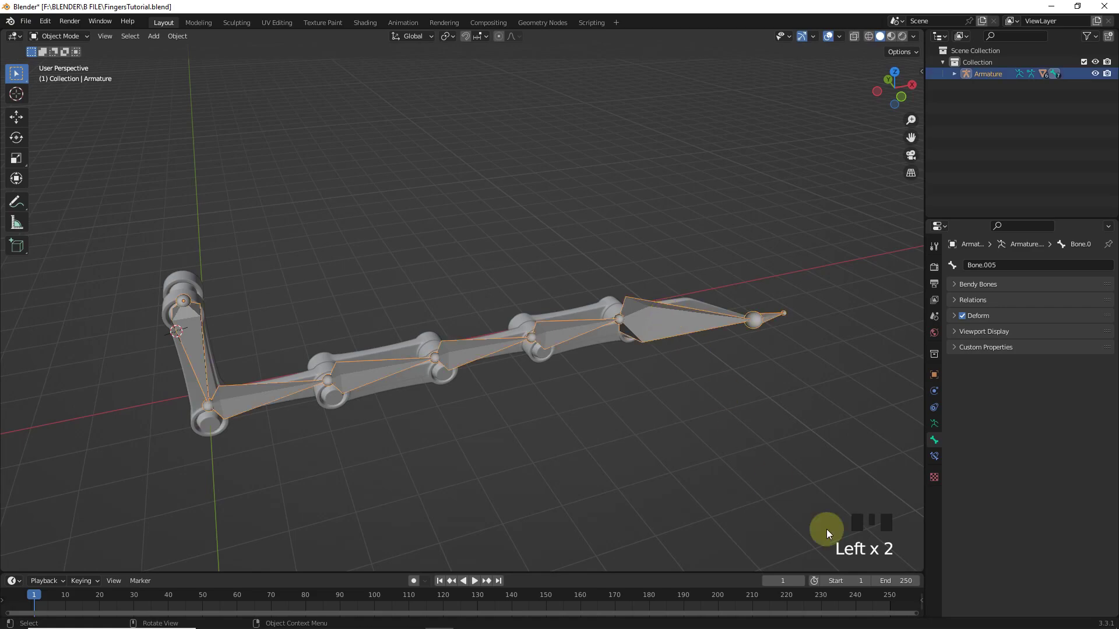
click(977, 324)
click(978, 323)
click(934, 424)
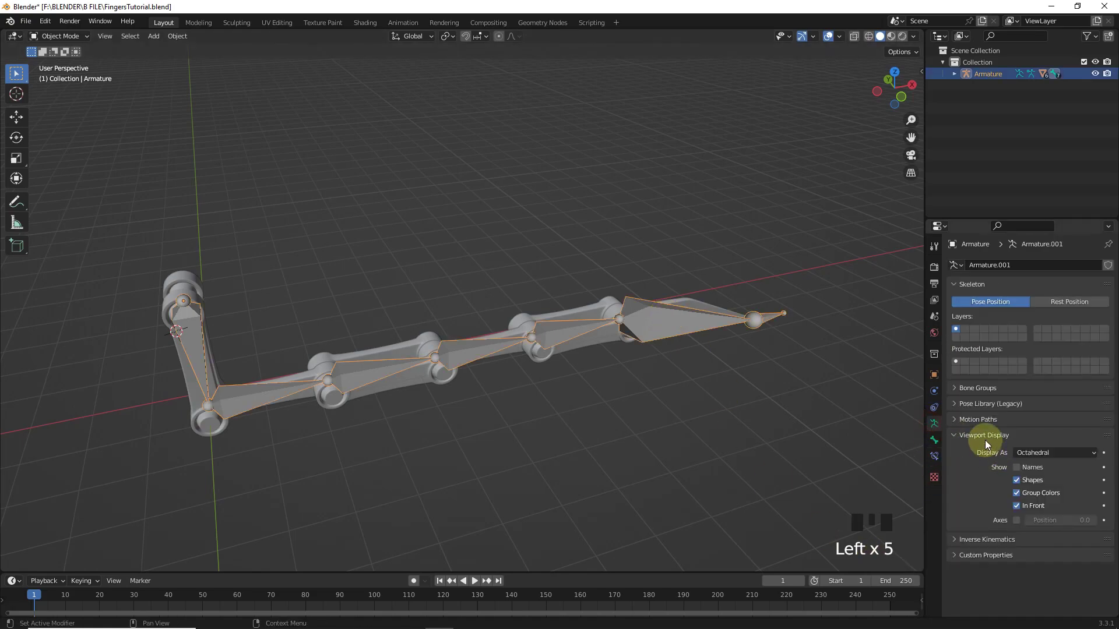
click(1030, 454)
click(1032, 478)
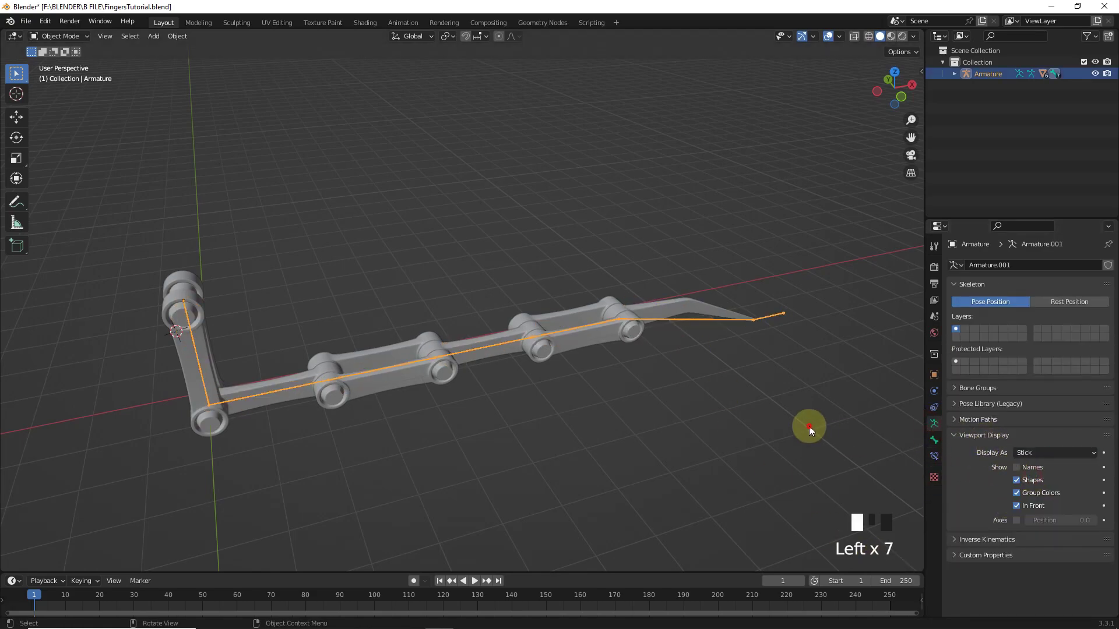
In Pose Mode, grab the fingertip bone to bend the finger with its cylinders
click(60, 36)
click(66, 75)
click(781, 316)
key(g)
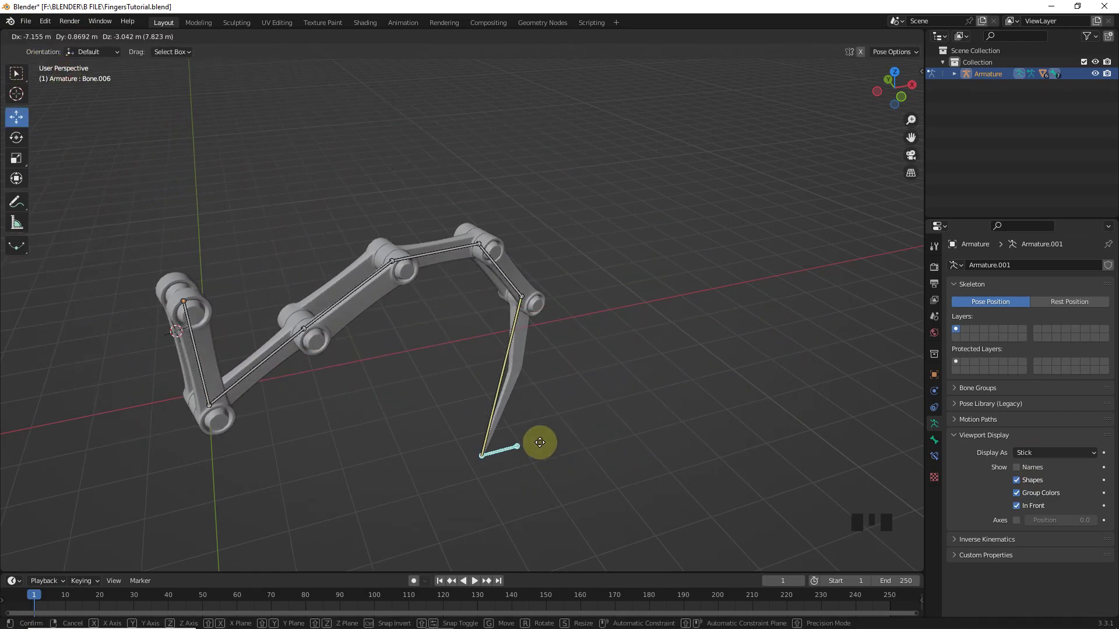
Confirm the bent pose, switch to top view and reposition the finger armature
click(754, 332)
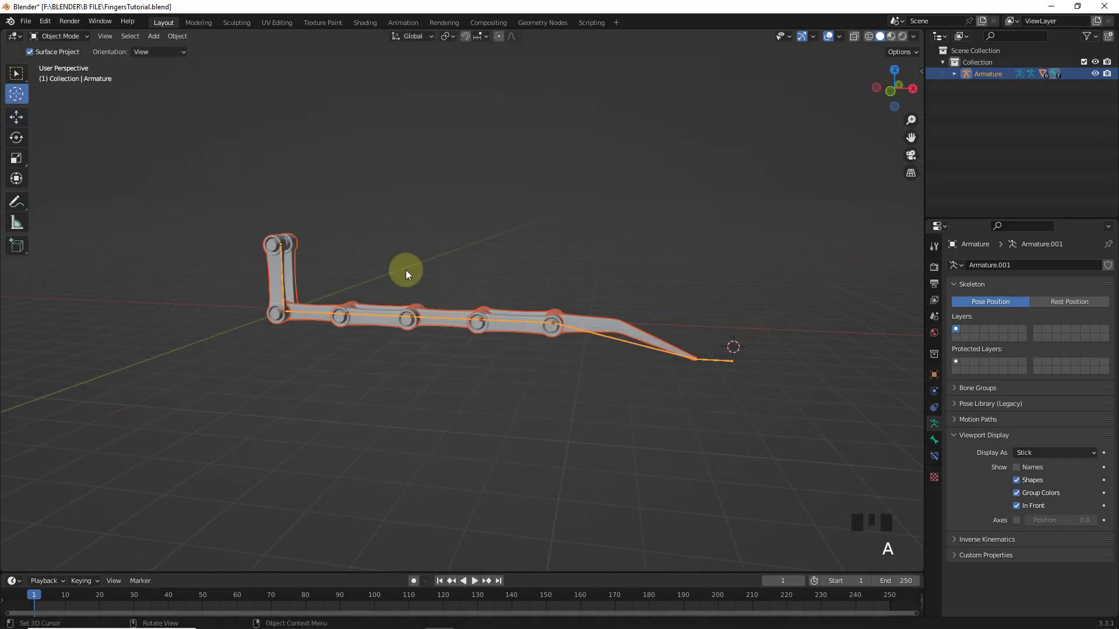
key(KP_7)
key(g)
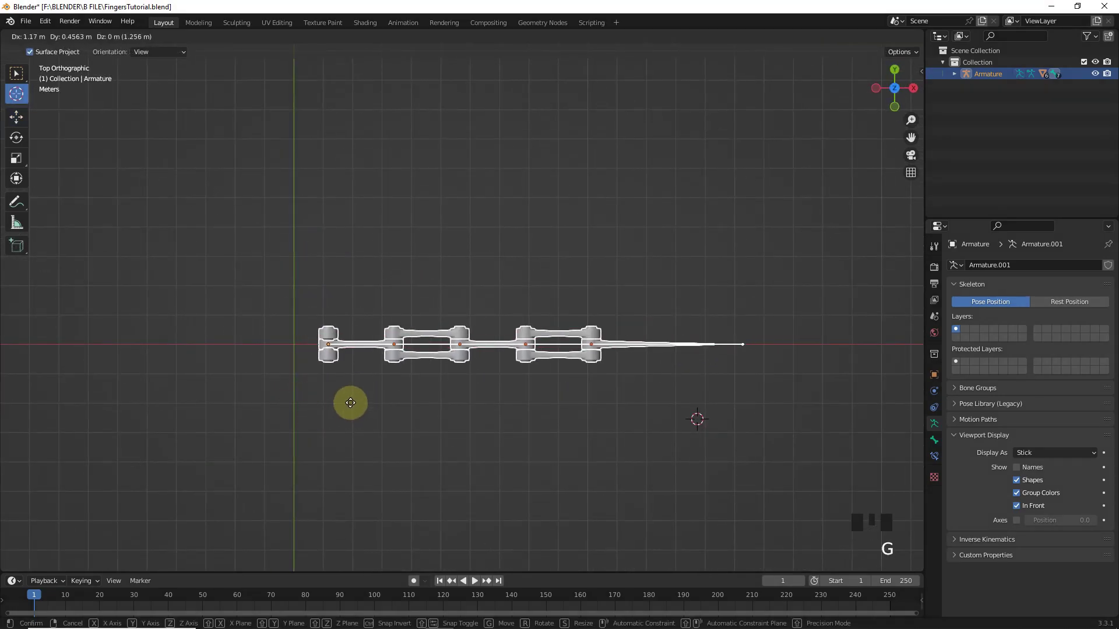
click(356, 366)
Snap the 3D cursor to the world origin and set the pivot point to 3D Cursor
key(shift+s)
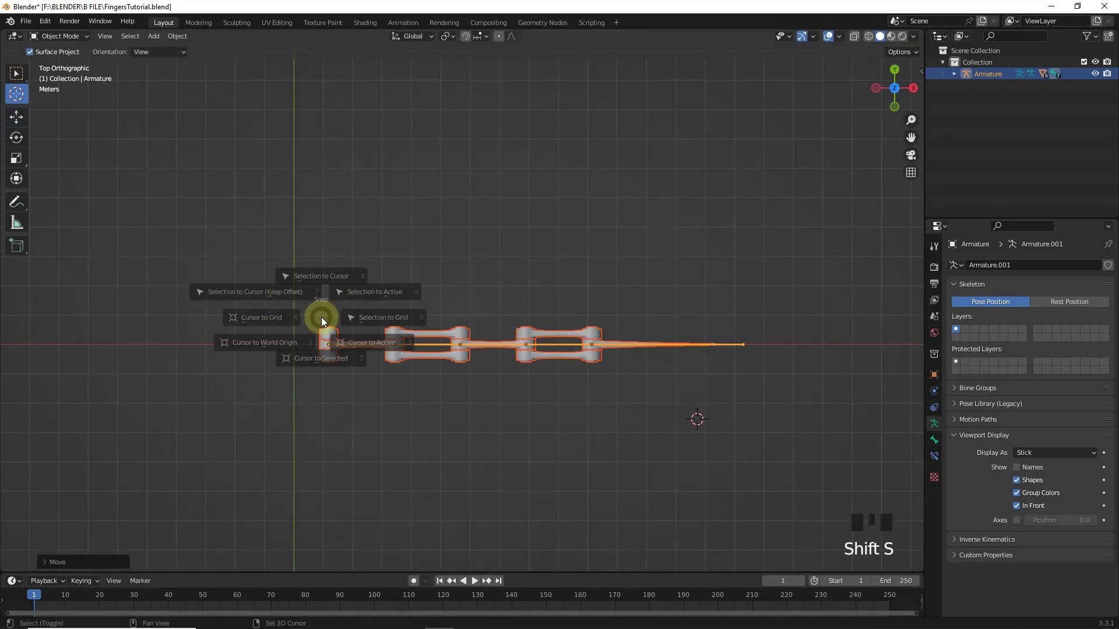
click(246, 362)
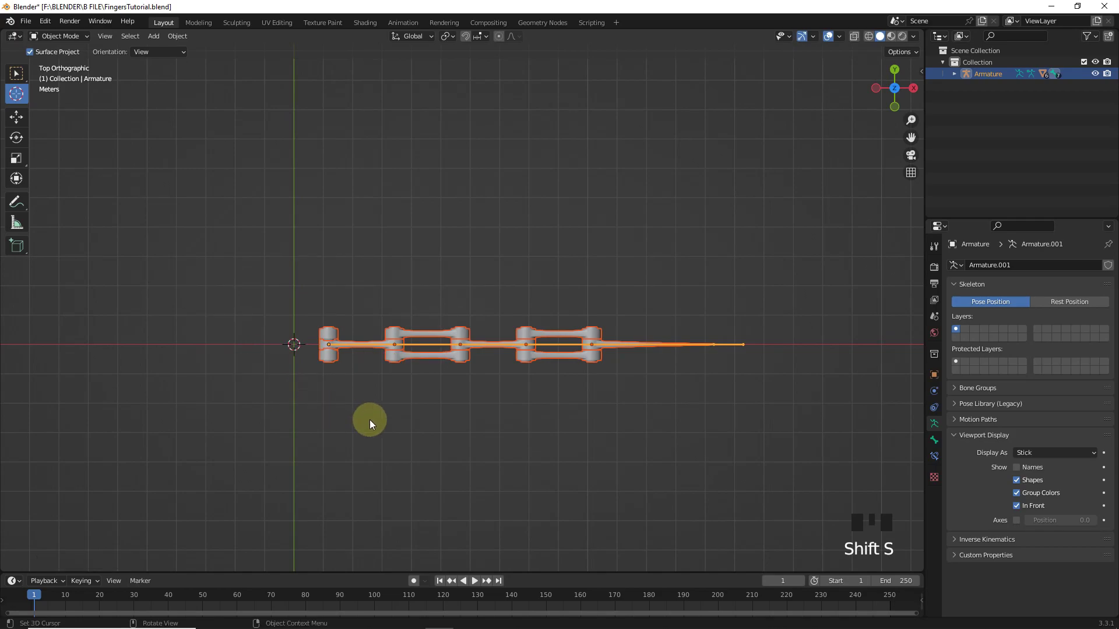
key(period)
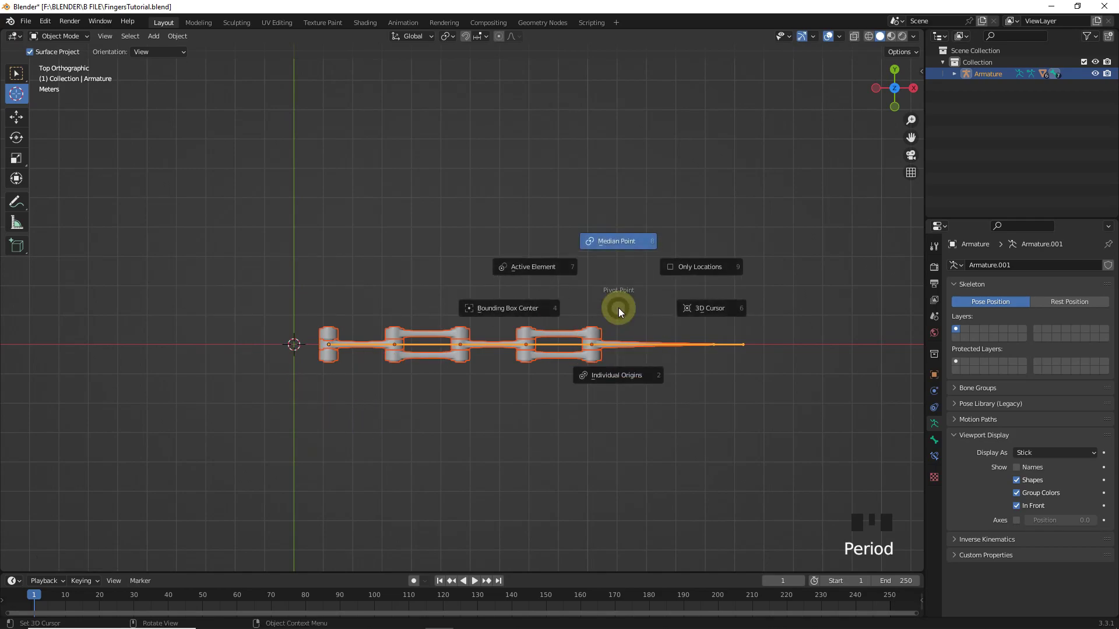
click(691, 303)
Duplicate the finger armature and rotate the copy 120° around Z
shift+middle_drag(691, 303, 680, 287)
key(shift+d)
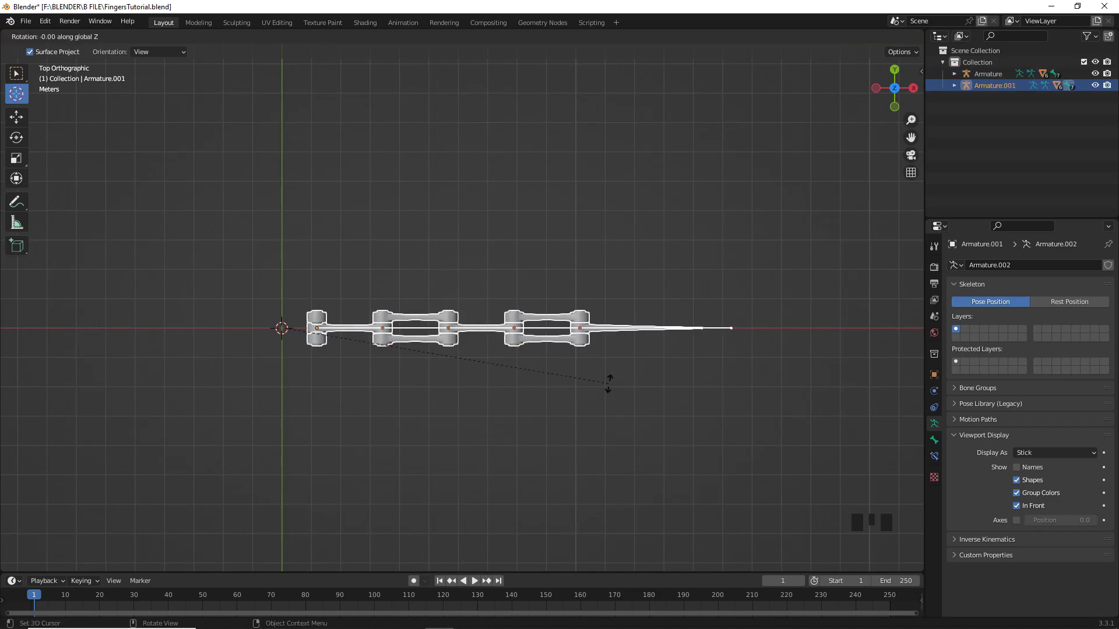
text(rz120)
key(Return)
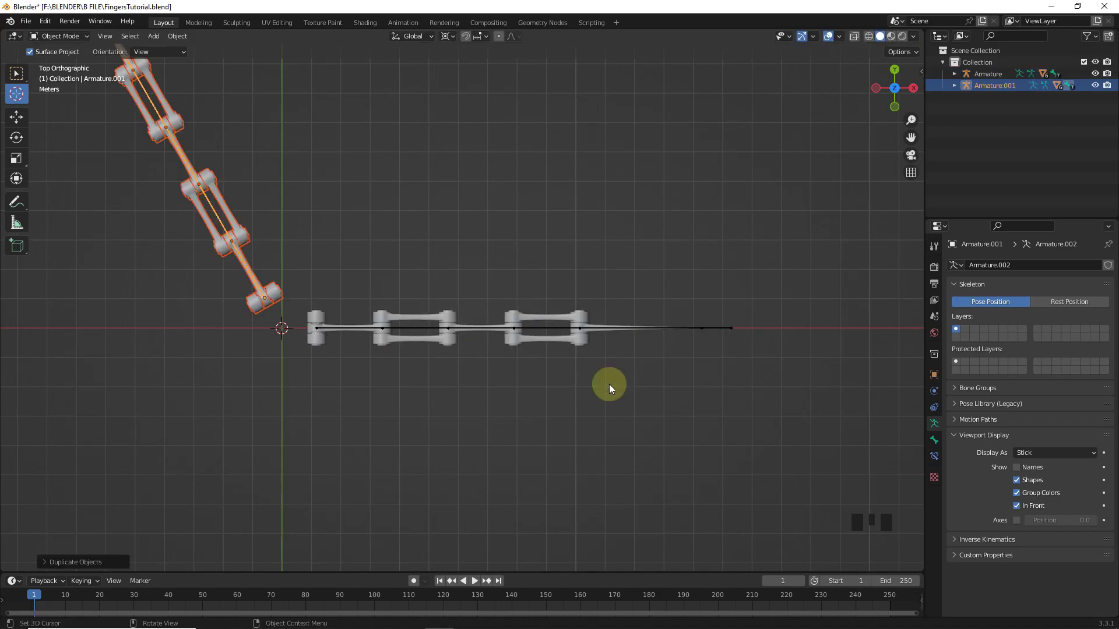
scroll(608, 386, down, 2)
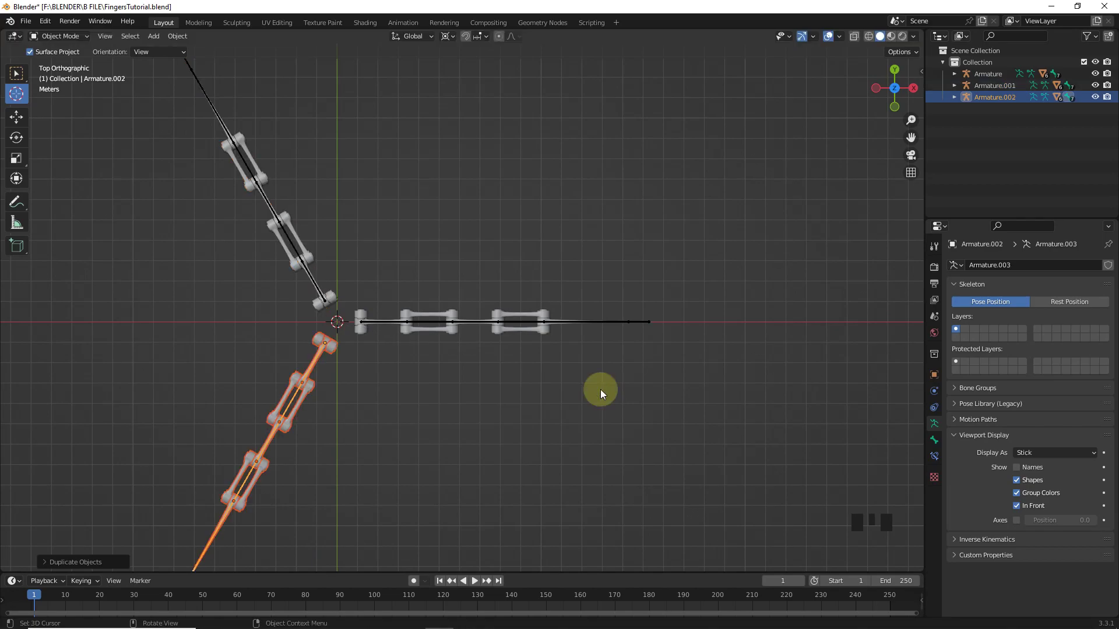
Switch to the move gizmo and orbit into perspective toward the fingers' meeting point
shift+middle_drag(600, 389, 721, 372)
scroll(589, 389, down, 3)
click(588, 390)
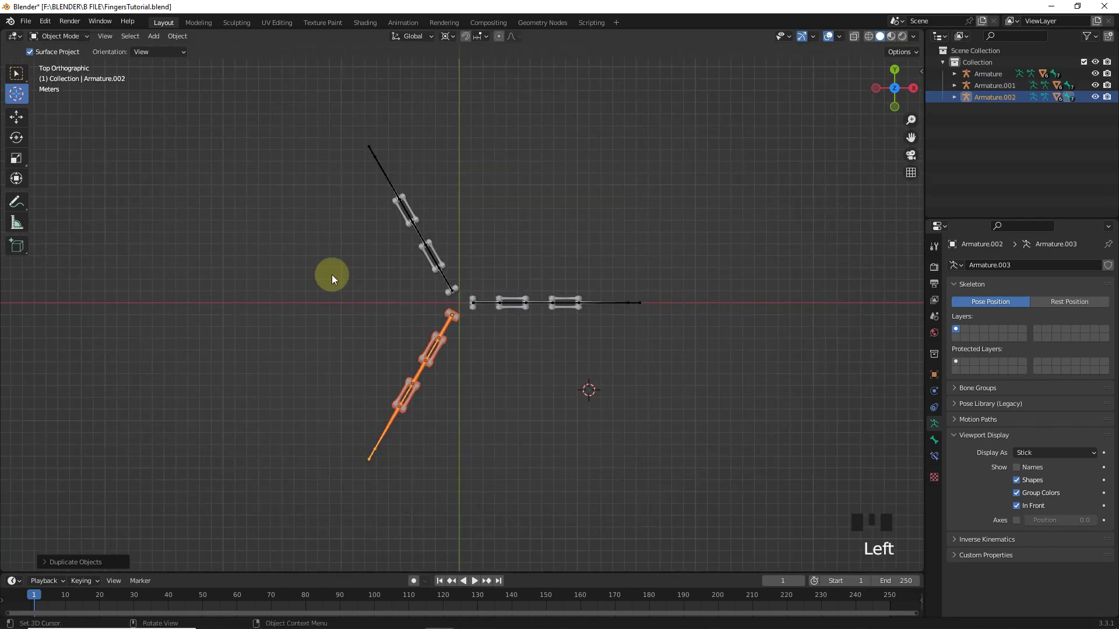
click(21, 112)
middle_drag(562, 327, 544, 290)
click(543, 290)
scroll(530, 410, up, 4)
middle_drag(530, 410, 502, 309)
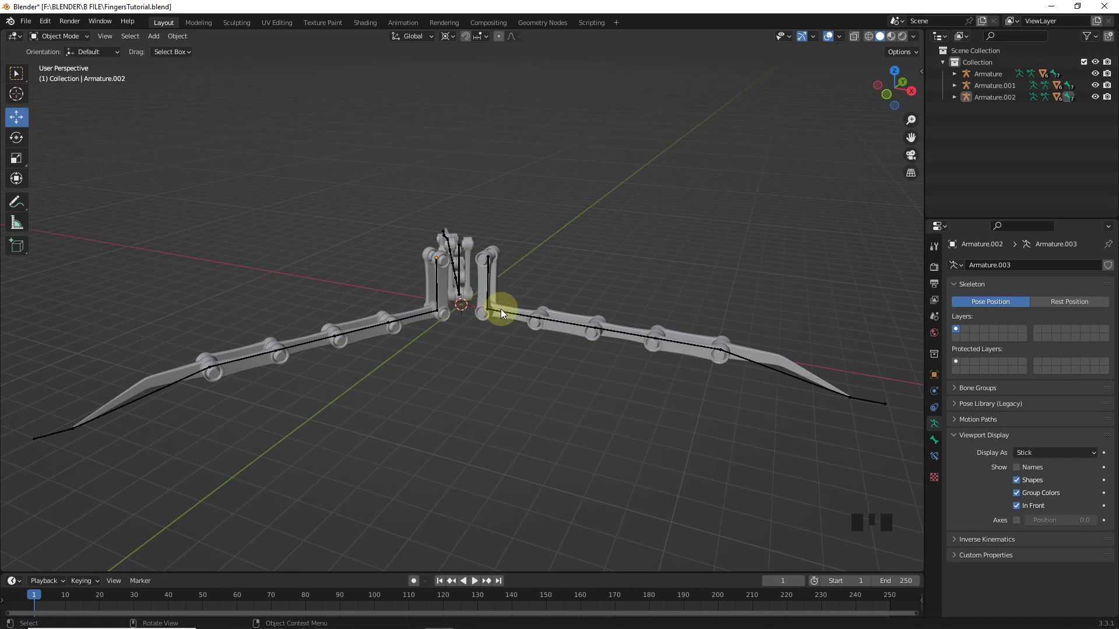
Add a Plain Axes empty, raise it along Z and scale it up
scroll(481, 312, up, 3)
key(shift+a)
mouse_move(438, 288)
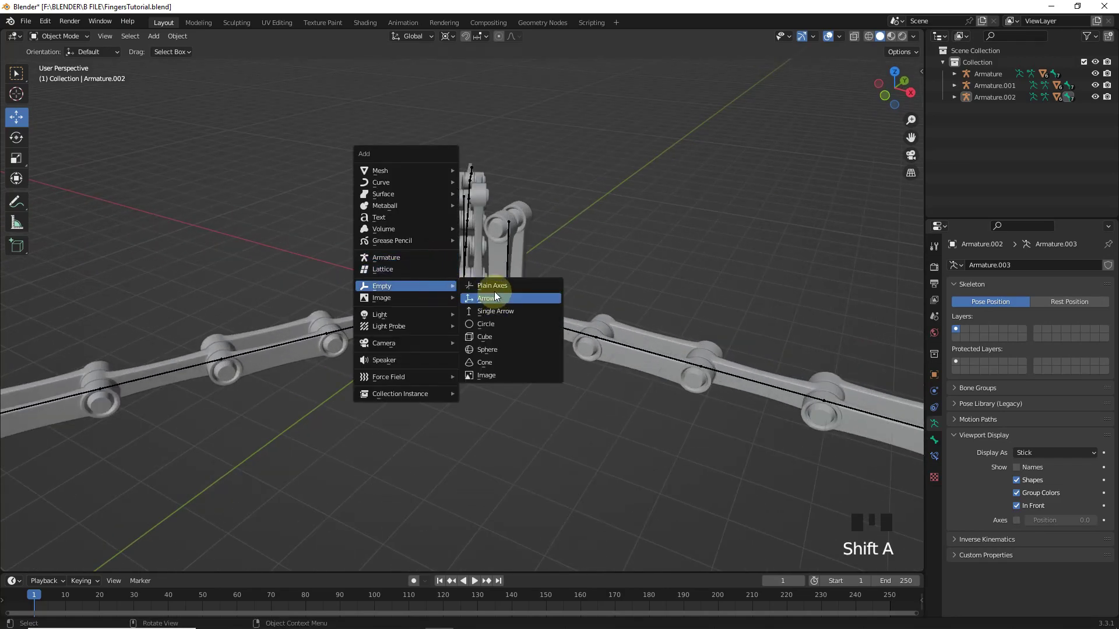
click(493, 293)
scroll(477, 283, down, 2)
drag(463, 260, 464, 103)
key(s)
click(548, 230)
Set the pivot back to Median Point and adjust the empty's height and size
middle_drag(472, 243, 548, 266)
key(period)
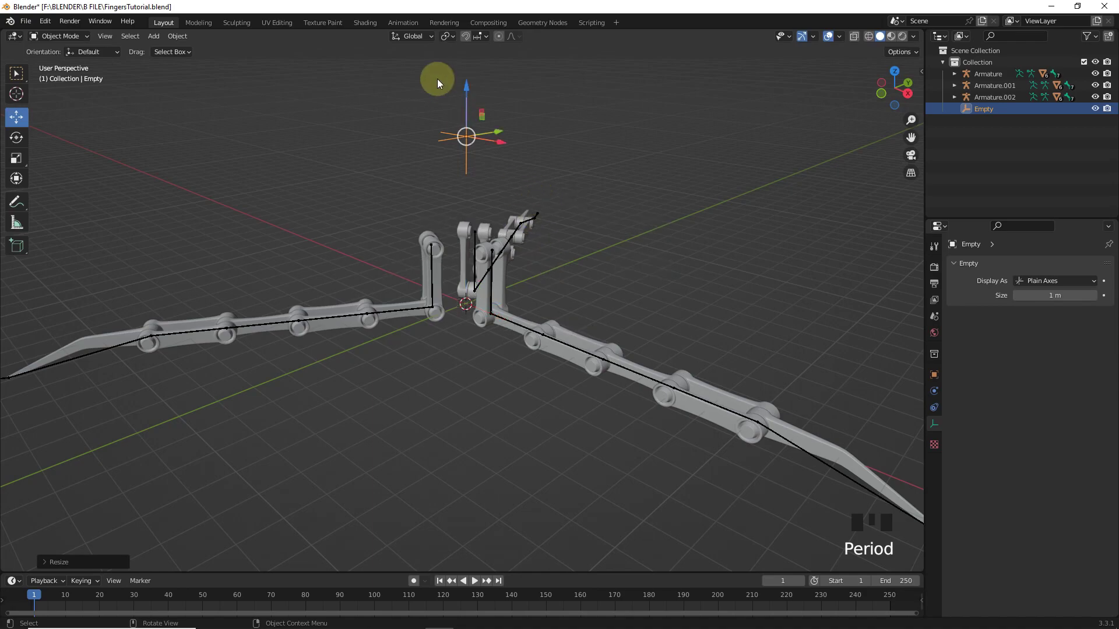
drag(469, 100, 469, 138)
key(s)
click(594, 199)
Shift-select all three finger armatures
scroll(408, 225, up, 3)
click(403, 226)
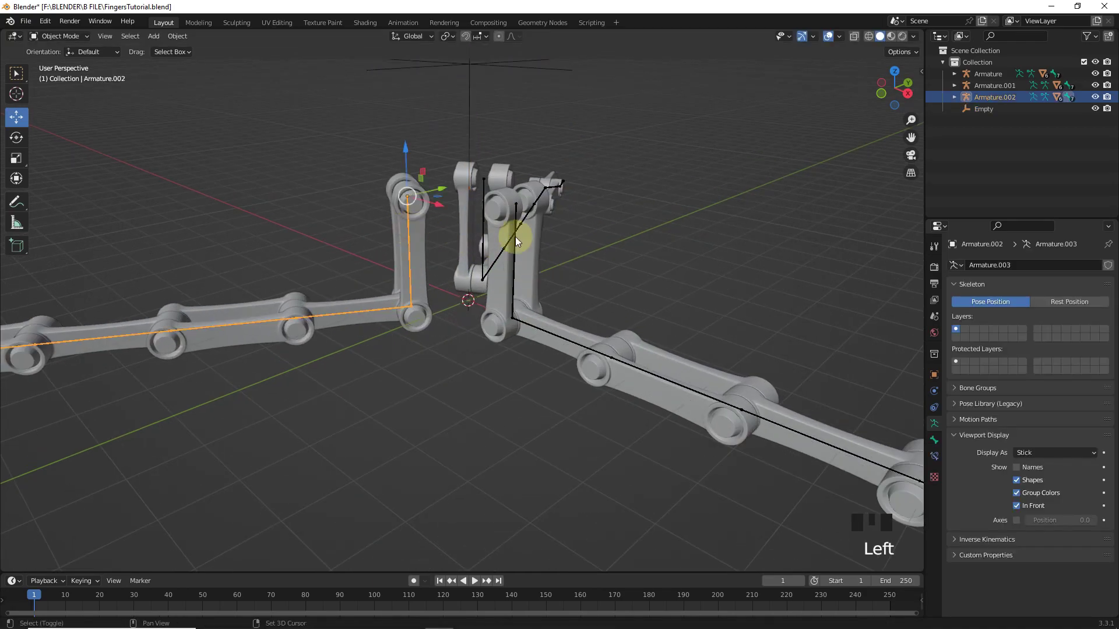
shift+click(517, 223)
shift+click(523, 218)
In Pose Mode, add a Child Of constraint to the left finger's top bone
key(Tab)
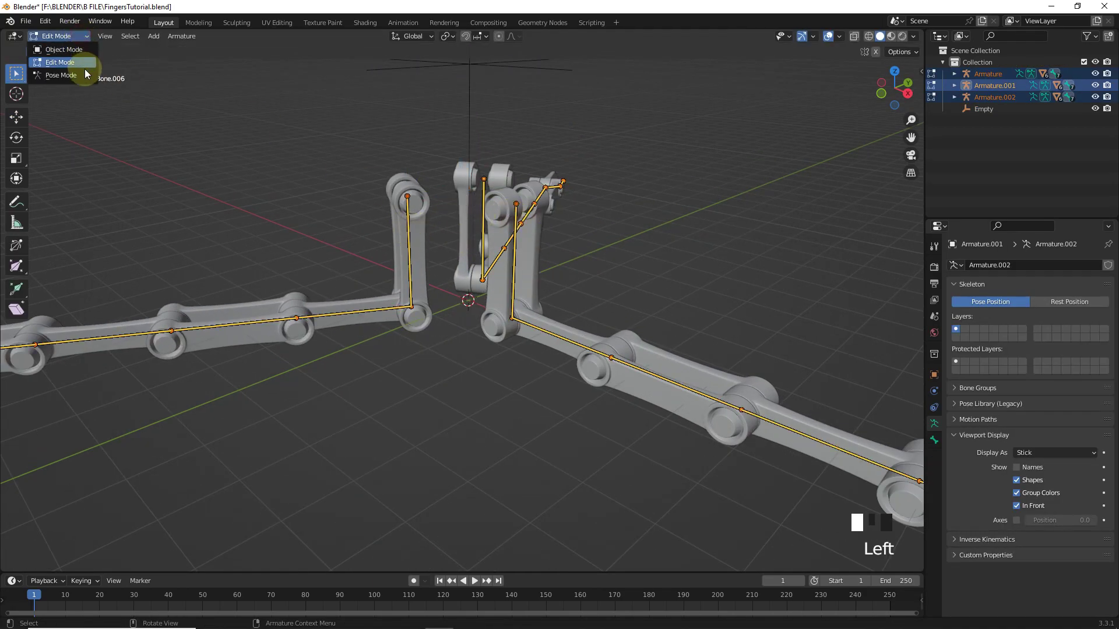
click(85, 74)
click(409, 247)
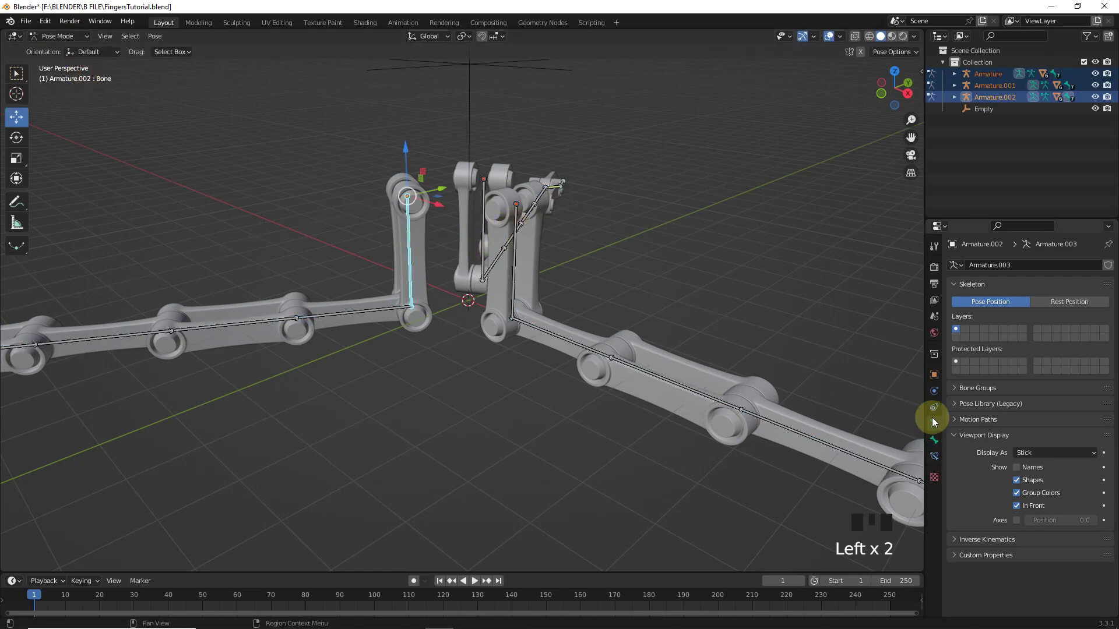
click(934, 456)
click(1026, 265)
click(1071, 324)
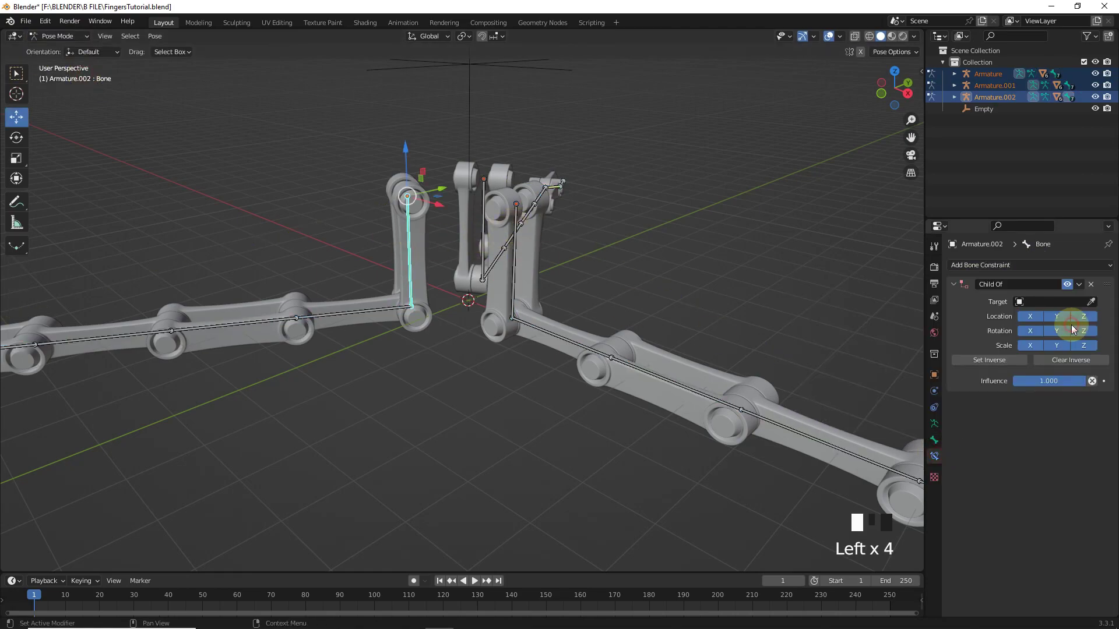
Add Child Of constraints to the middle and Armature.001 top bones, targeting Empty
click(515, 226)
click(1026, 265)
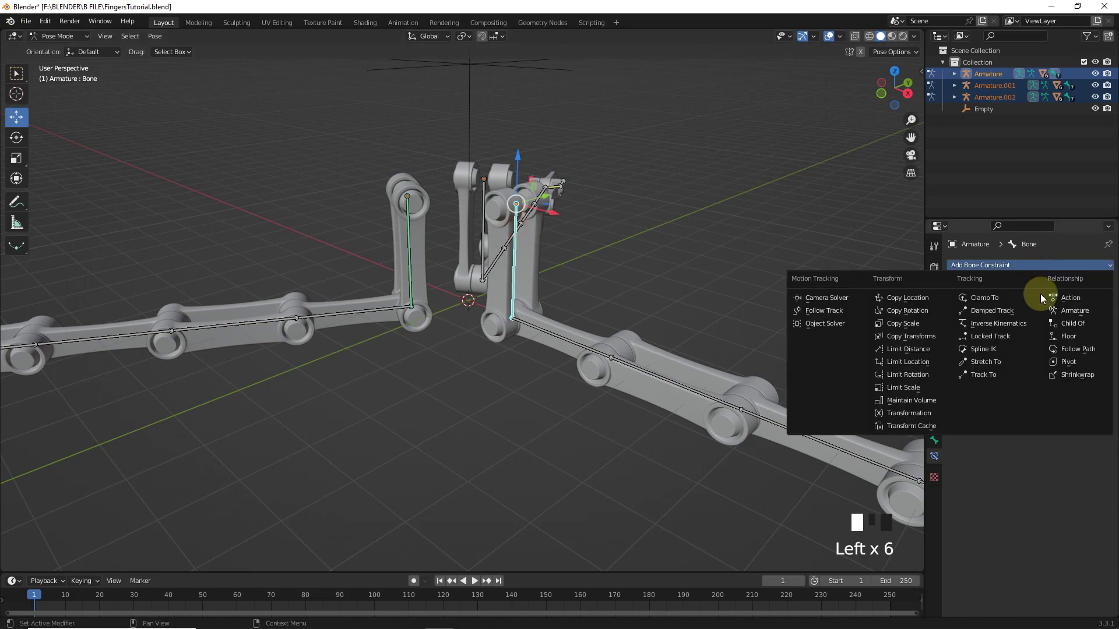
click(1071, 324)
click(488, 201)
click(1026, 265)
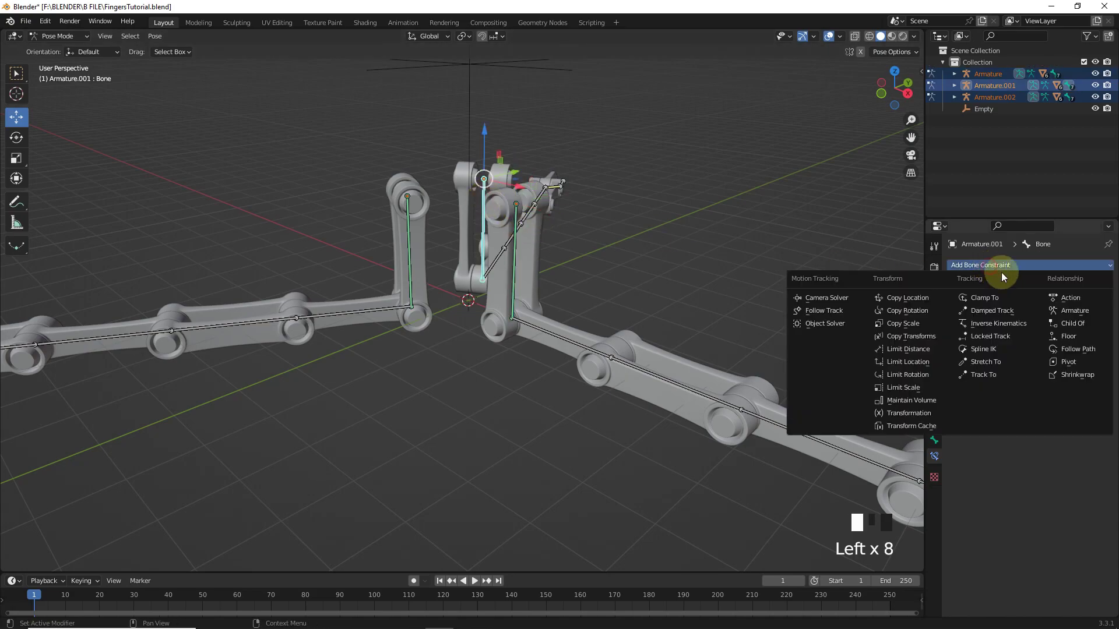
click(1075, 322)
click(522, 100)
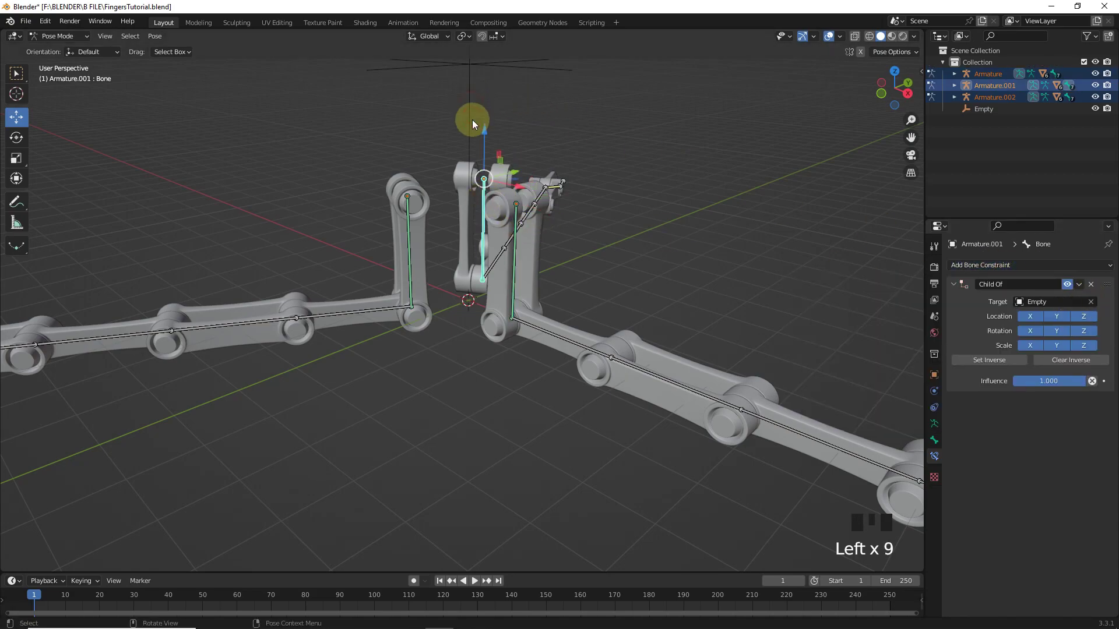
click(412, 243)
click(1091, 302)
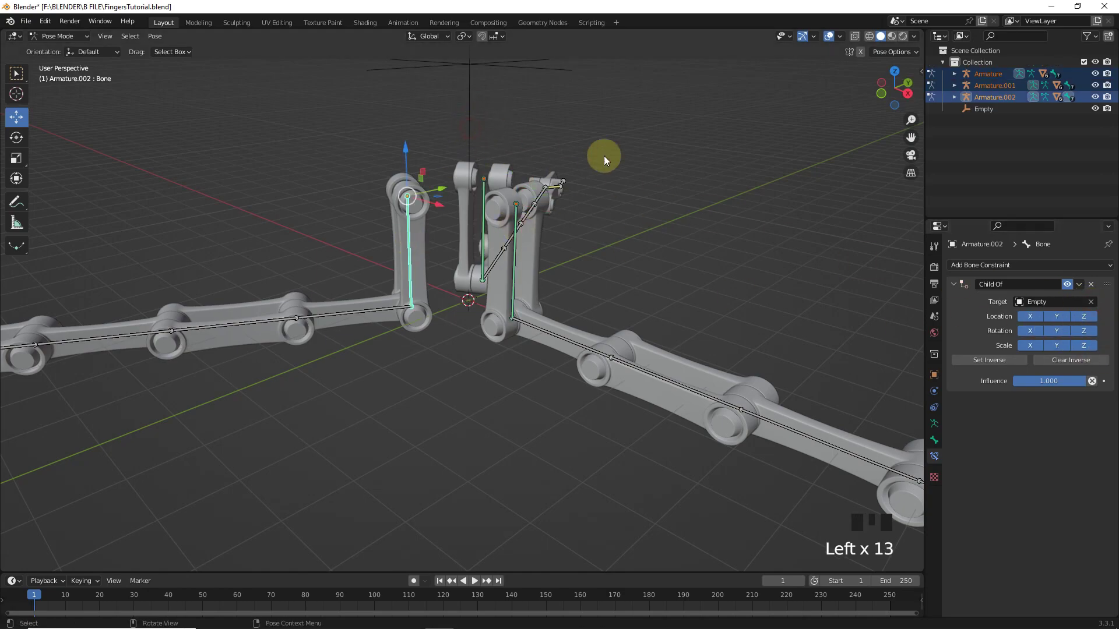
Scale the three fingertip bones smaller, then return to Object Mode
scroll(645, 256, down, 6)
click(201, 348)
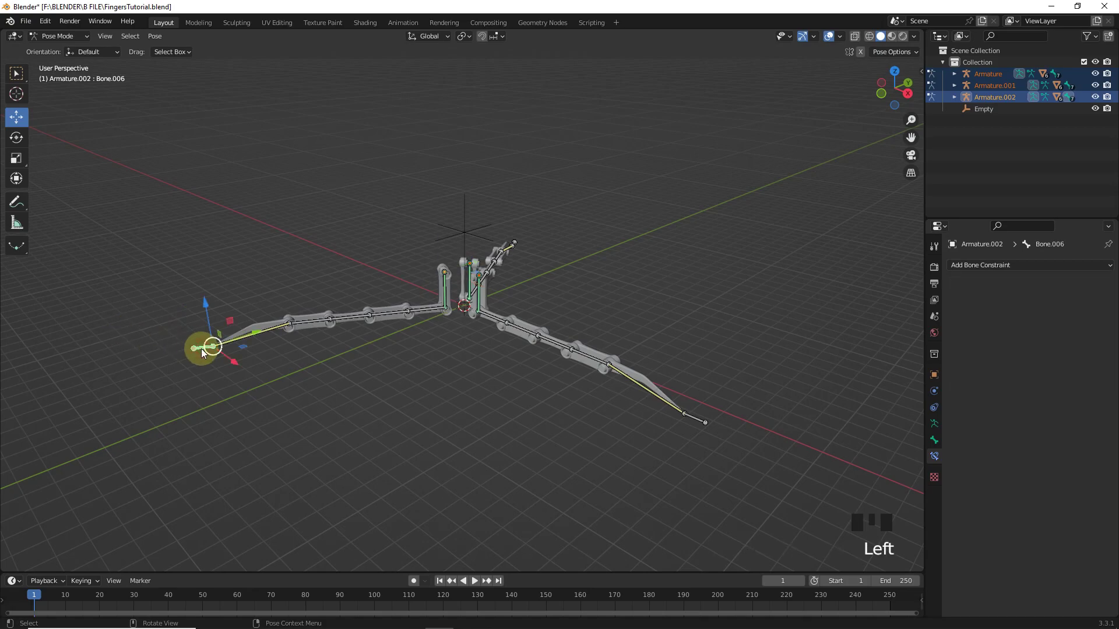
shift+click(693, 425)
shift+click(512, 241)
key(s)
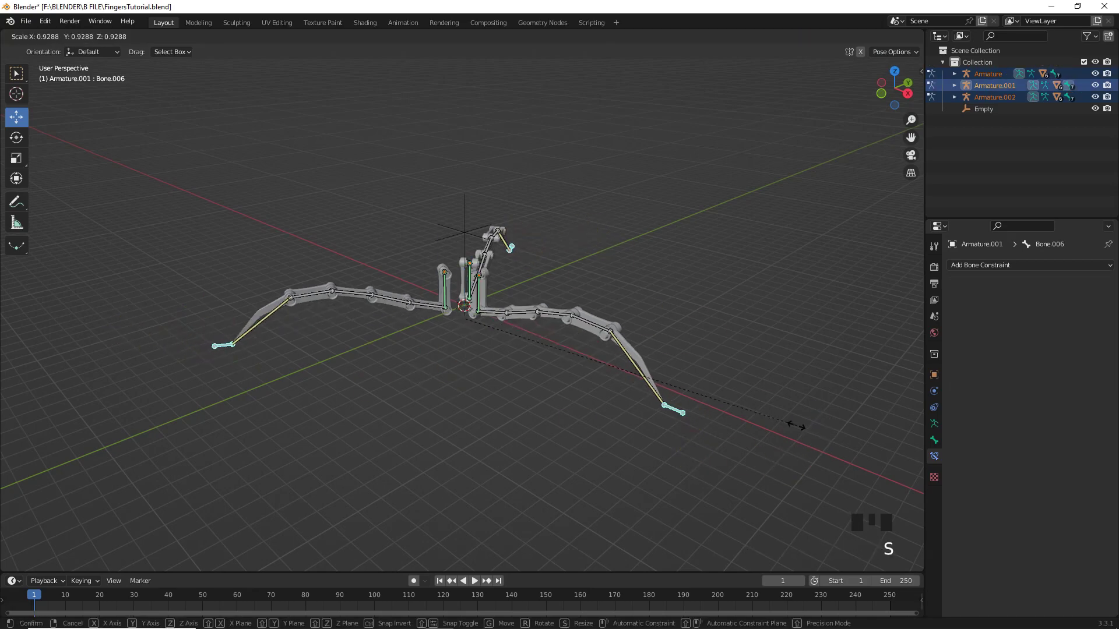
click(753, 417)
click(59, 36)
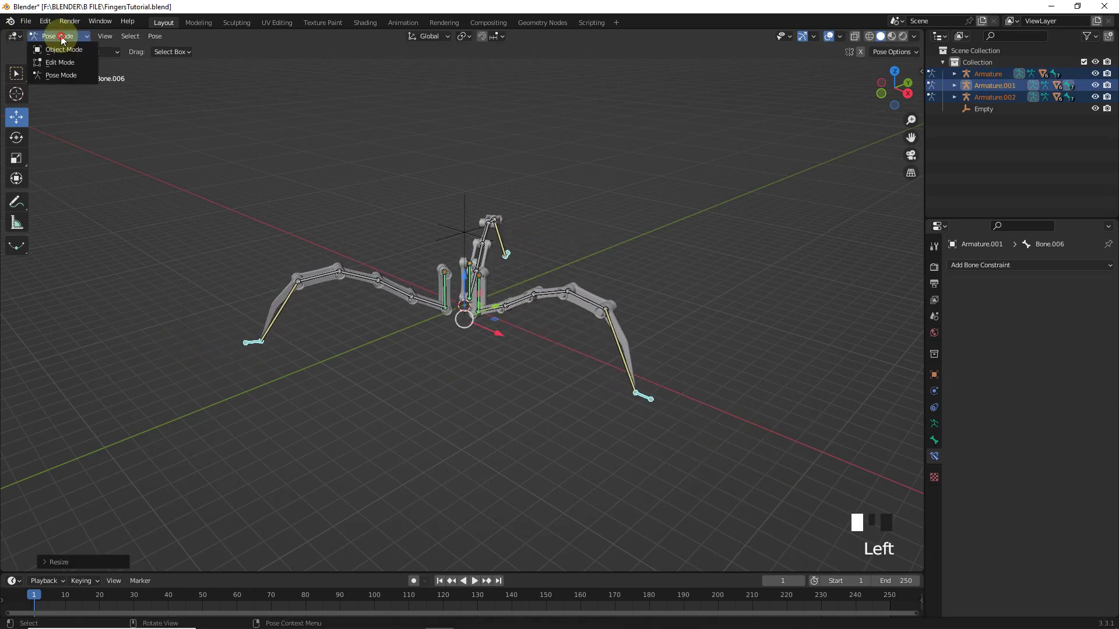
click(111, 74)
Select the Empty and trial-move it, cancelling the move
click(468, 202)
middle_drag(647, 243, 614, 256)
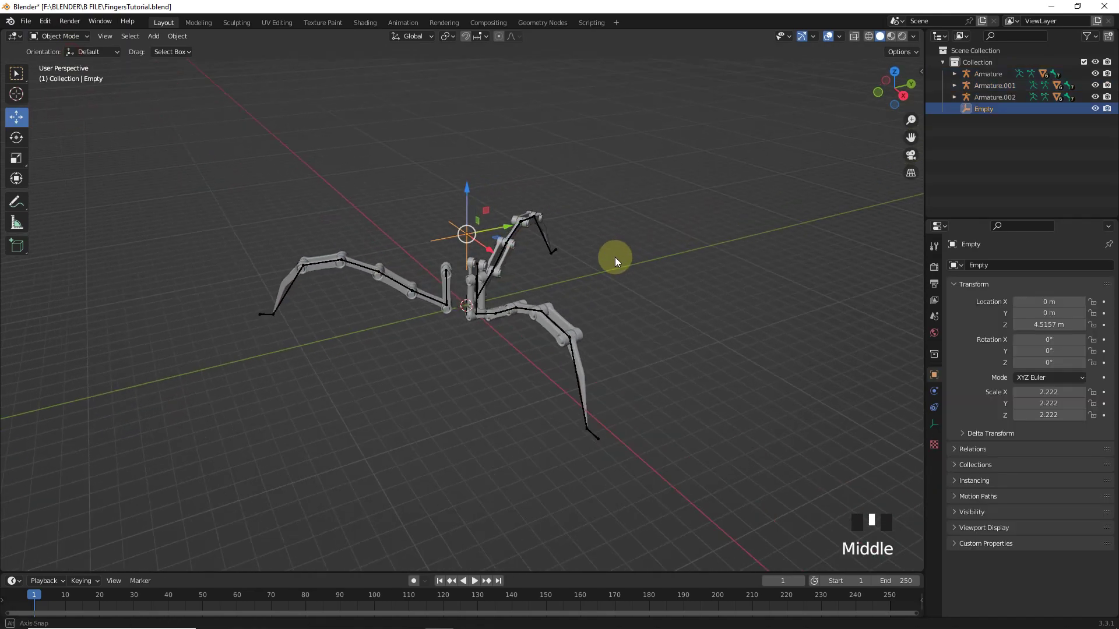
key(g)
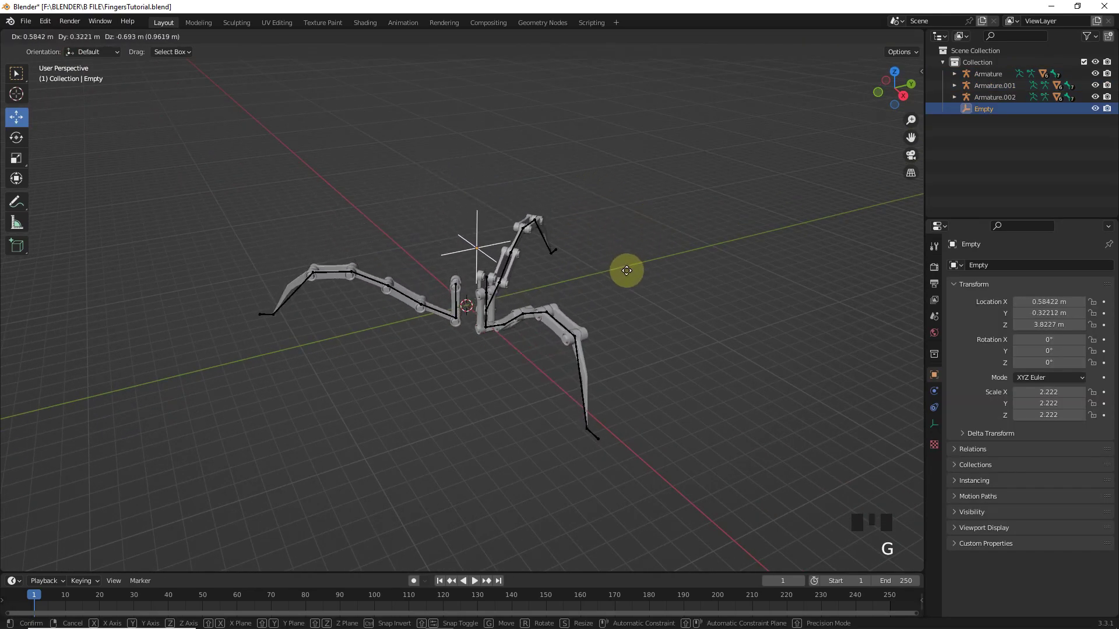
right_click(636, 212)
Hide Armature, Armature.001 and Armature.002 in the viewport
click(1094, 74)
click(1095, 85)
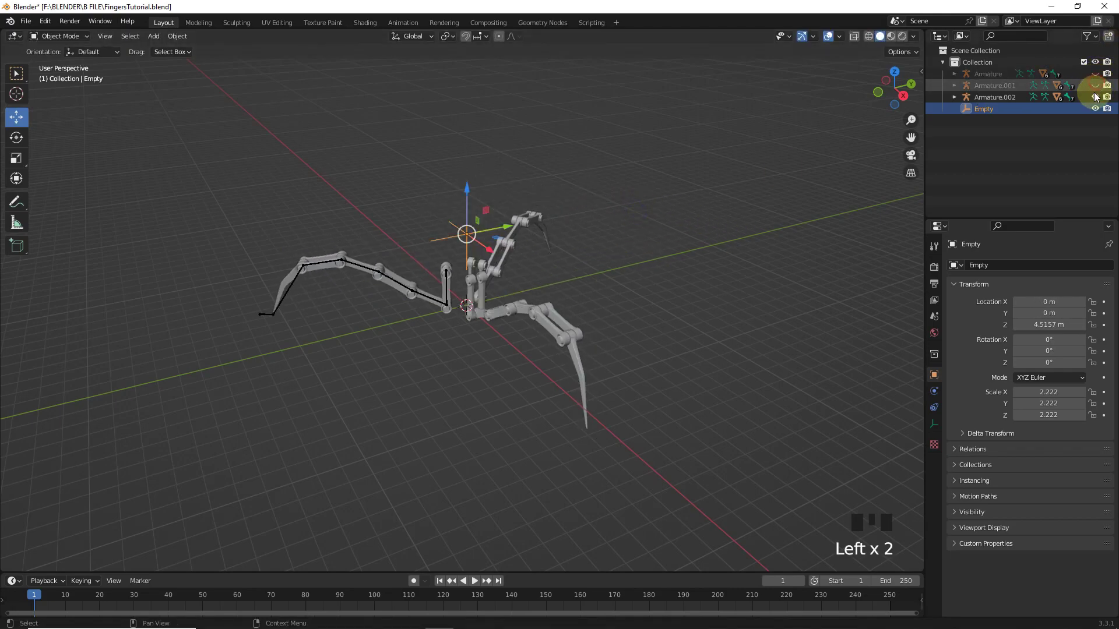
click(1094, 97)
Move the Empty to check the whole claw follows it
key(g)
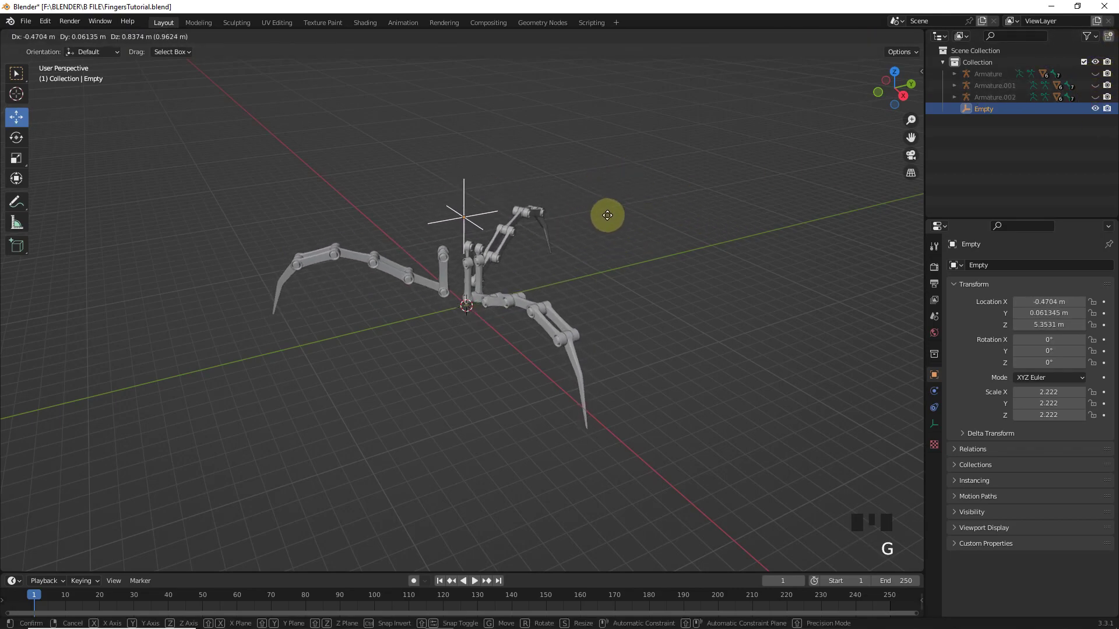
click(606, 215)
middle_drag(602, 217, 629, 231)
key(g)
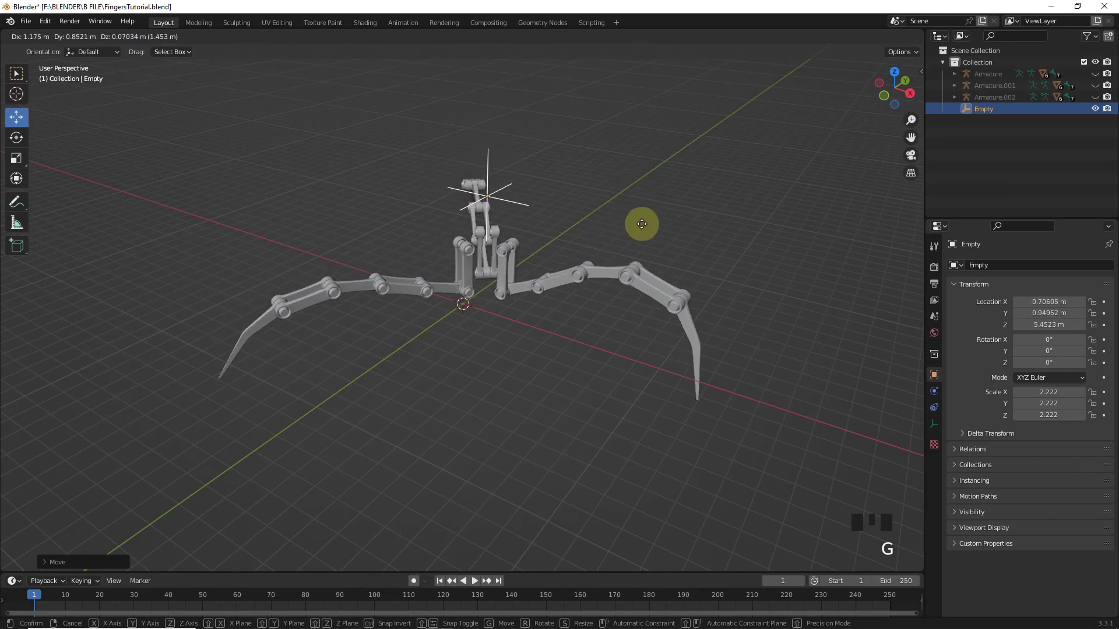